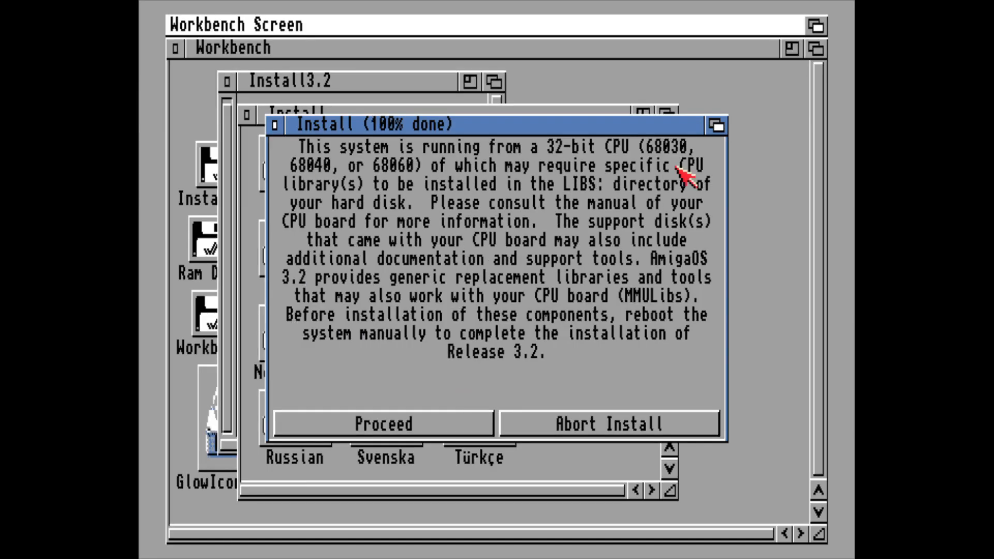
Step: Complete the Release 3.2 and MMULibs installations, and reboot the machine into the installed system
left_click(444, 422)
left_click(443, 422)
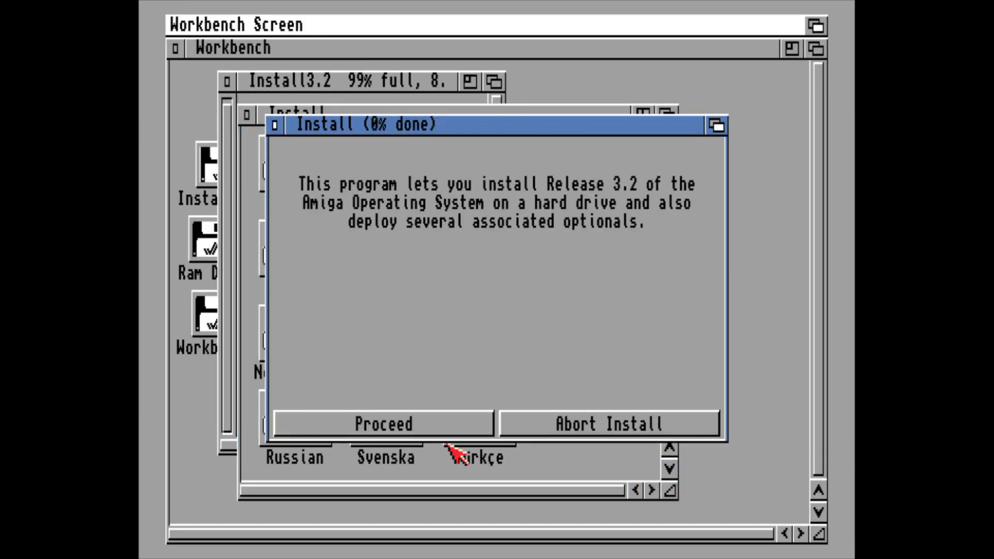
left_click(426, 393)
left_click(426, 393)
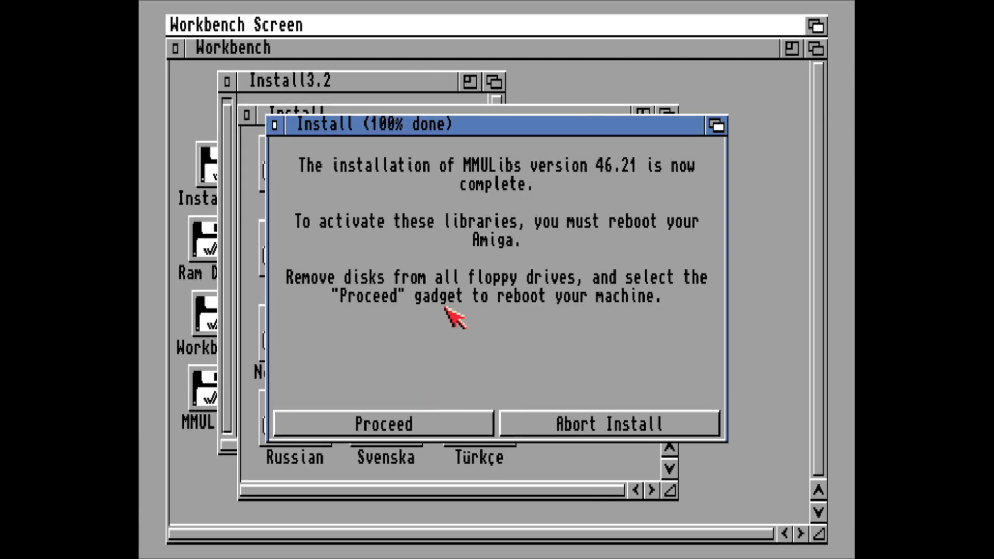
key("F12")
key("F12")
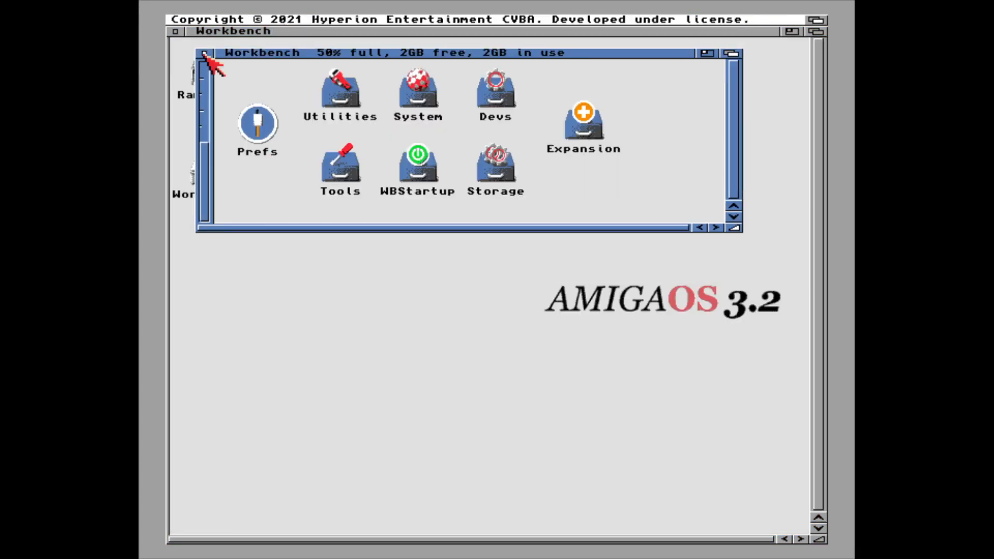
Step: Look through the Tools and System drawers on the Workbench disk, closing each one after viewing
left_click(204, 52)
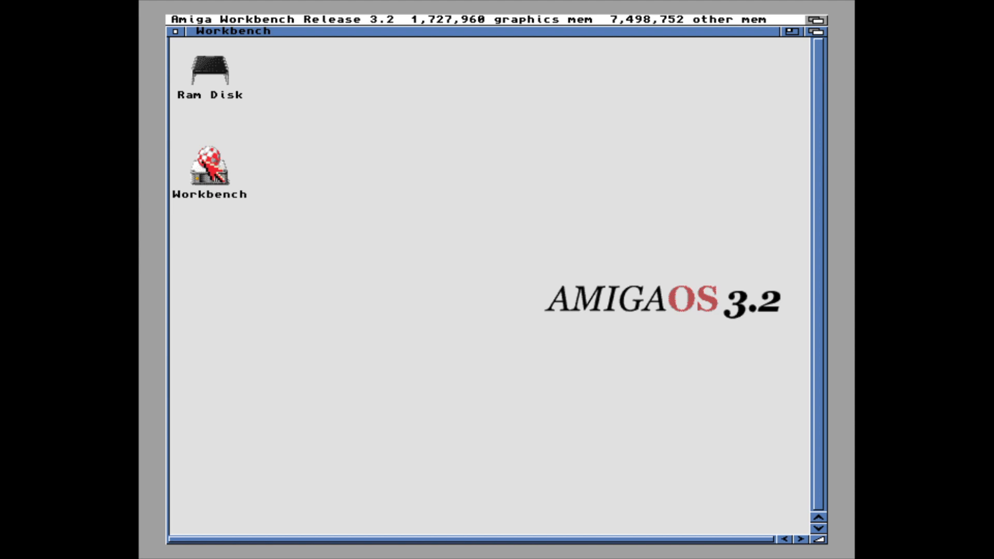
double_click(200, 153)
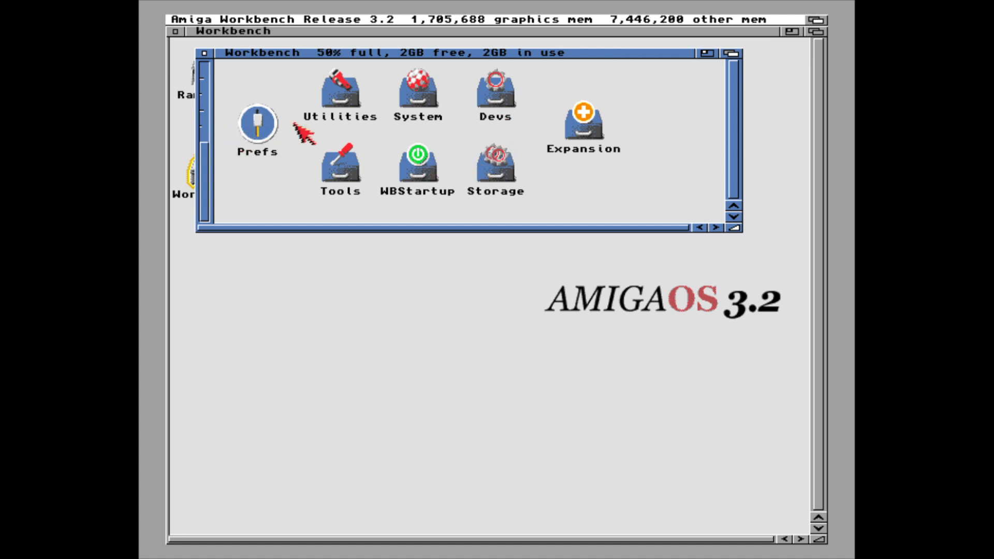
double_click(346, 174)
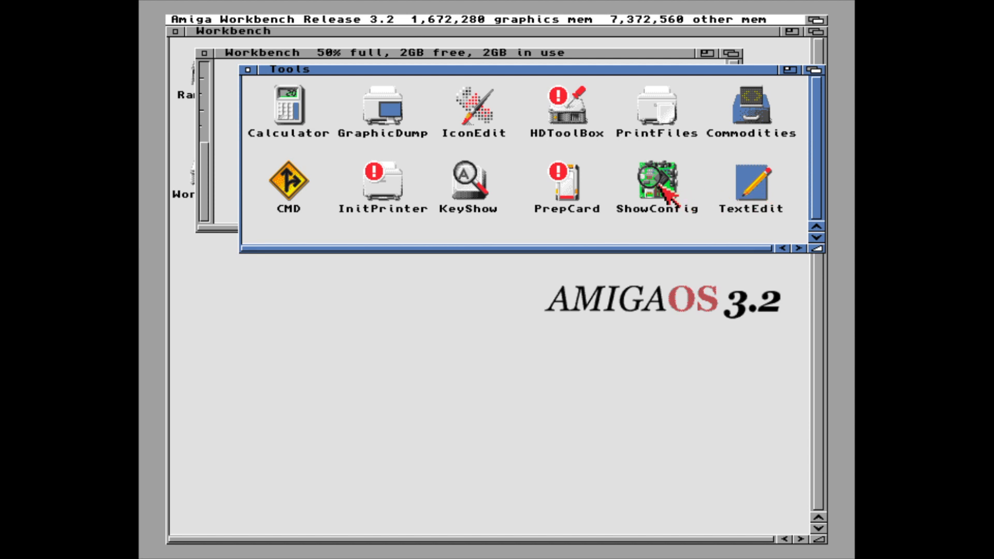
left_click(249, 70)
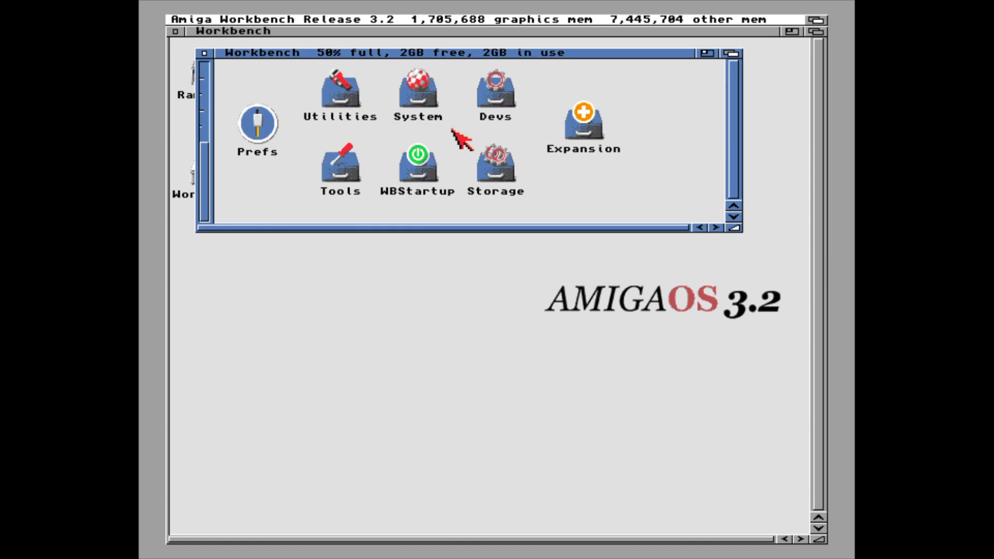
double_click(418, 101)
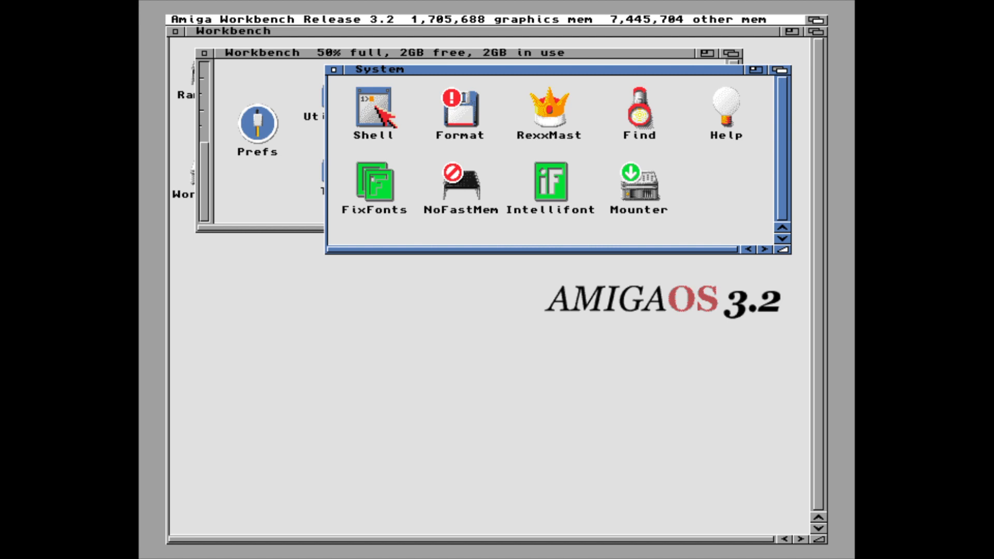
left_click(334, 71)
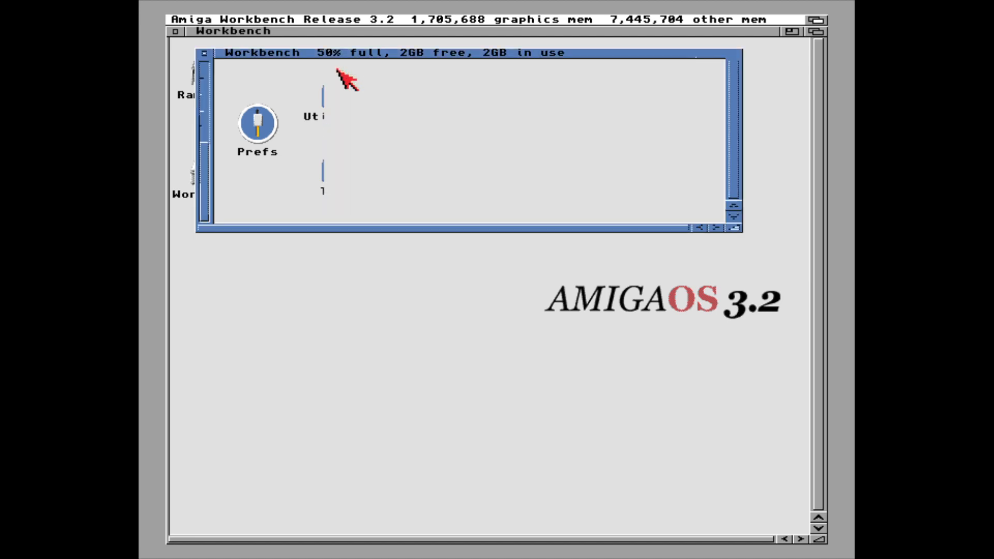
Step: Try to open the Workbench Help, and close the output window it brings up
right_click(428, 16)
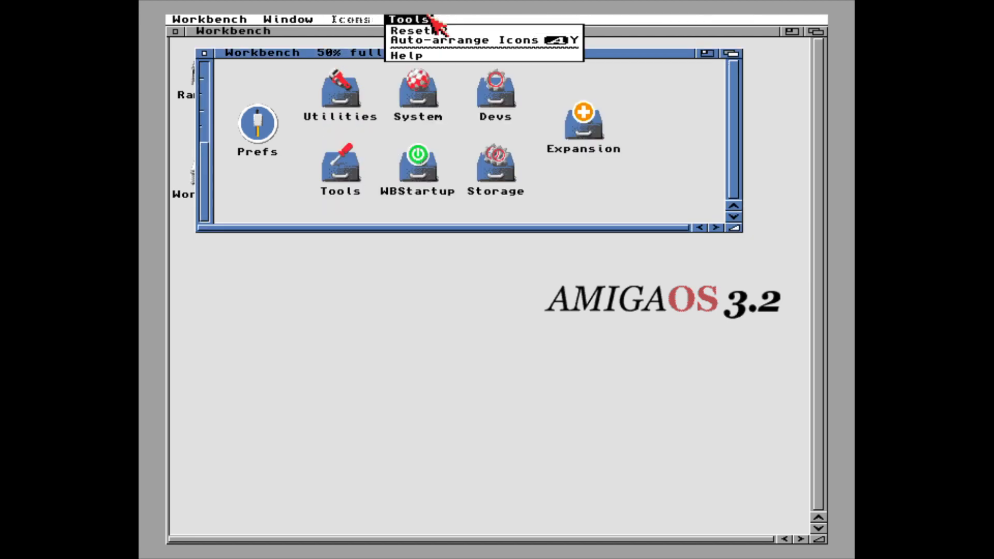
right_click(423, 54)
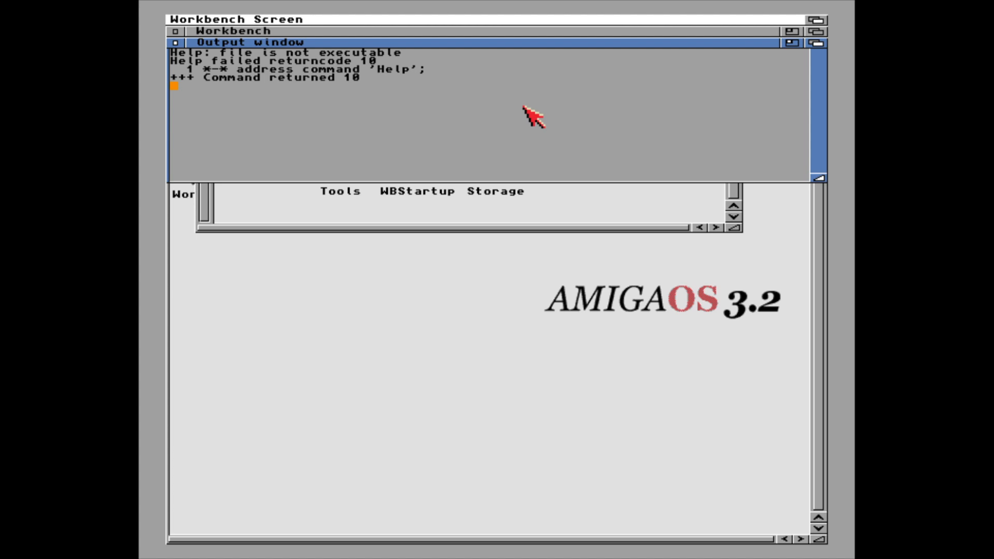
left_click(175, 42)
Step: Save the Locale preferences with English_british as preferred language, United_kingdom as country and Britain's time zone on the map
double_click(267, 124)
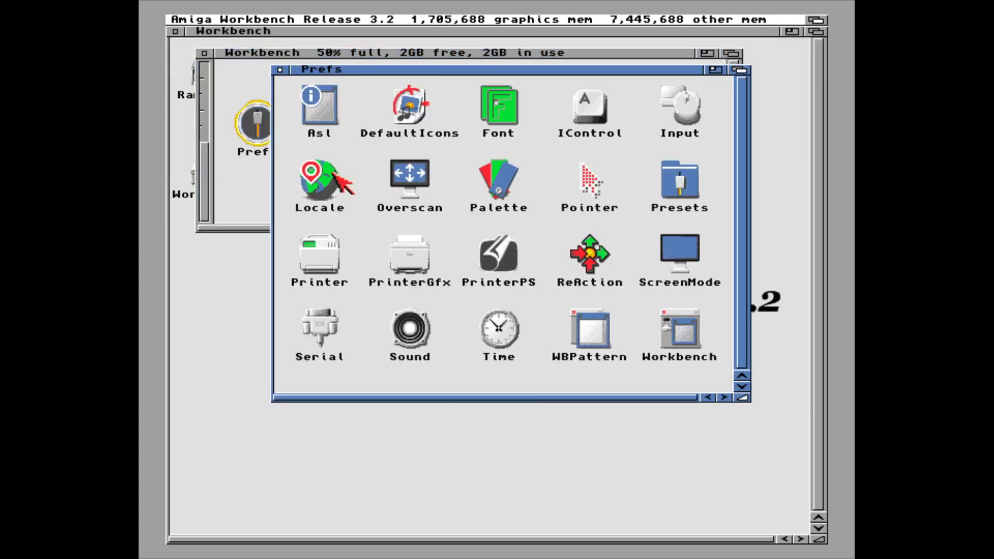
left_click(326, 173)
left_click(327, 173)
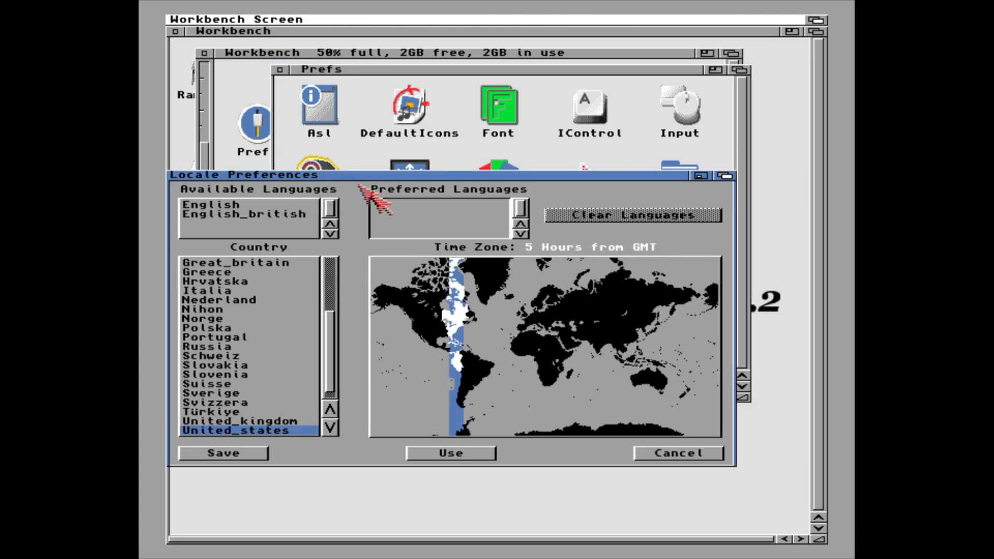
left_click(288, 217)
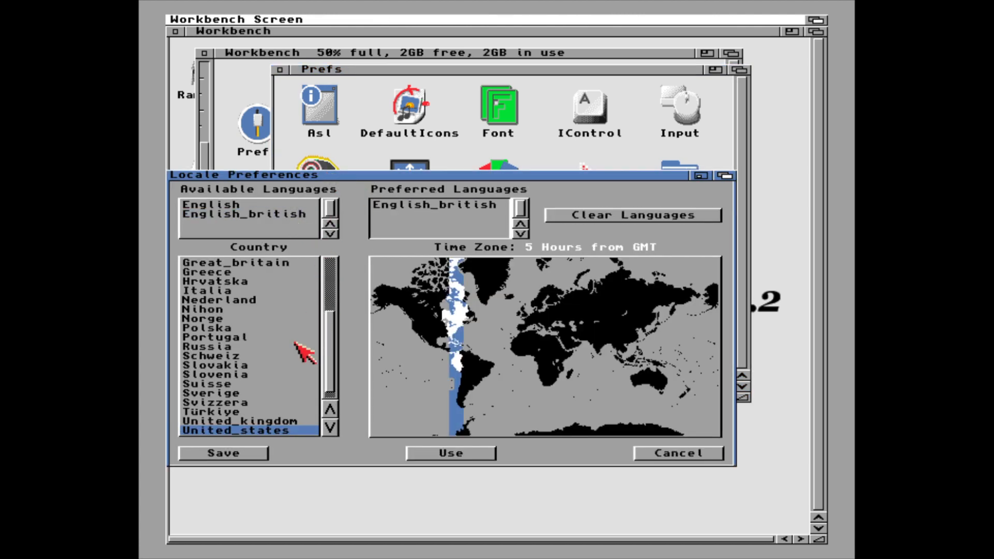
left_click(284, 423)
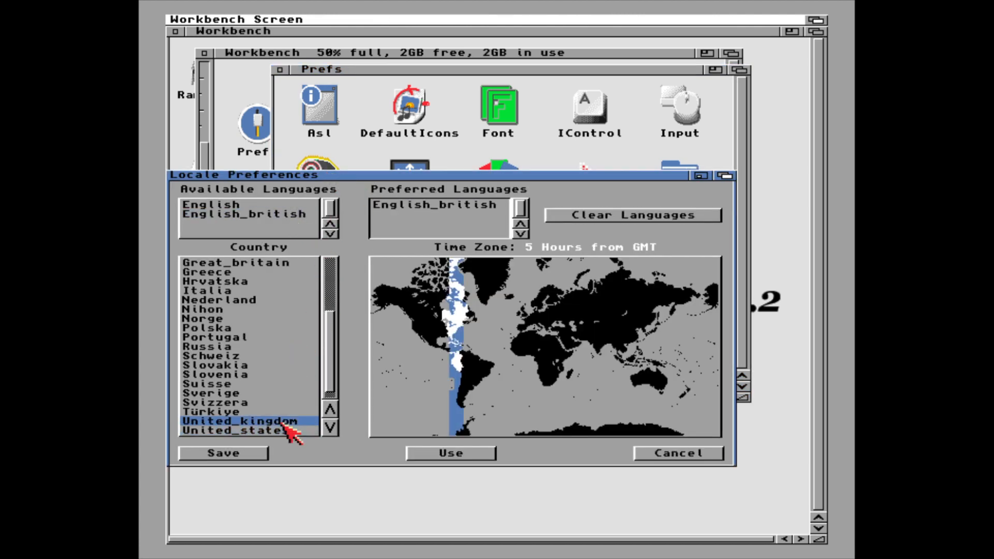
left_click(524, 315)
left_click(262, 453)
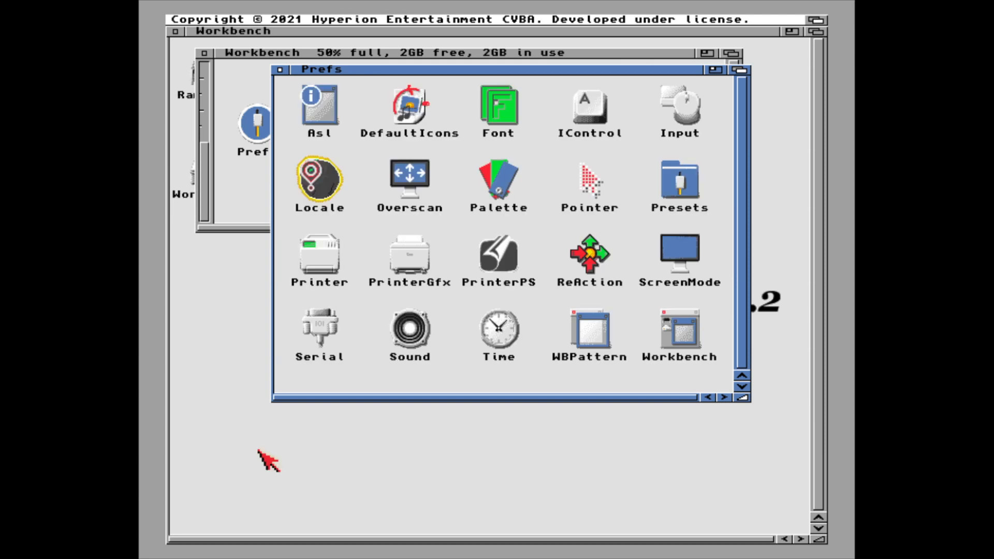
Step: Set the keyboard type to British in the Input preferences, save it, and close the Prefs drawer
left_click(672, 113)
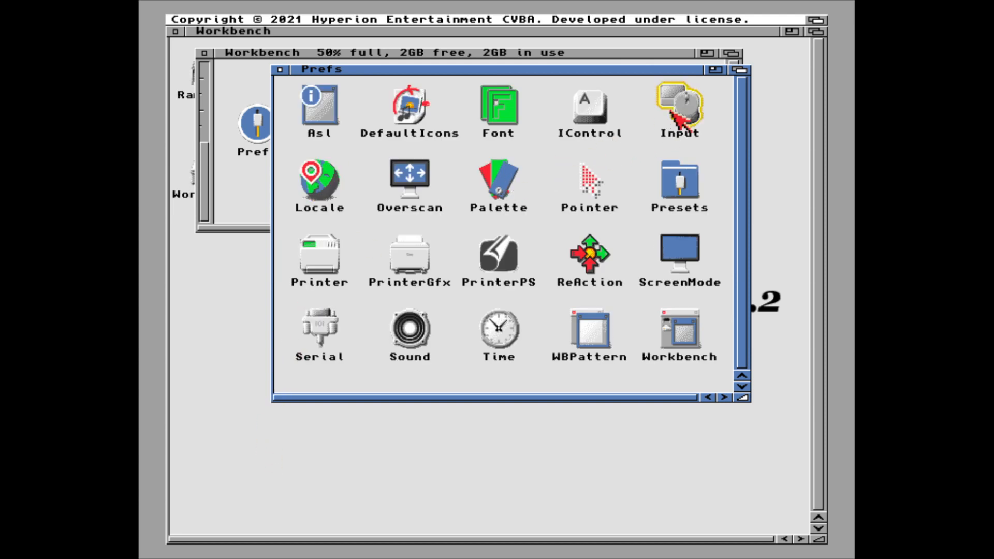
double_click(672, 114)
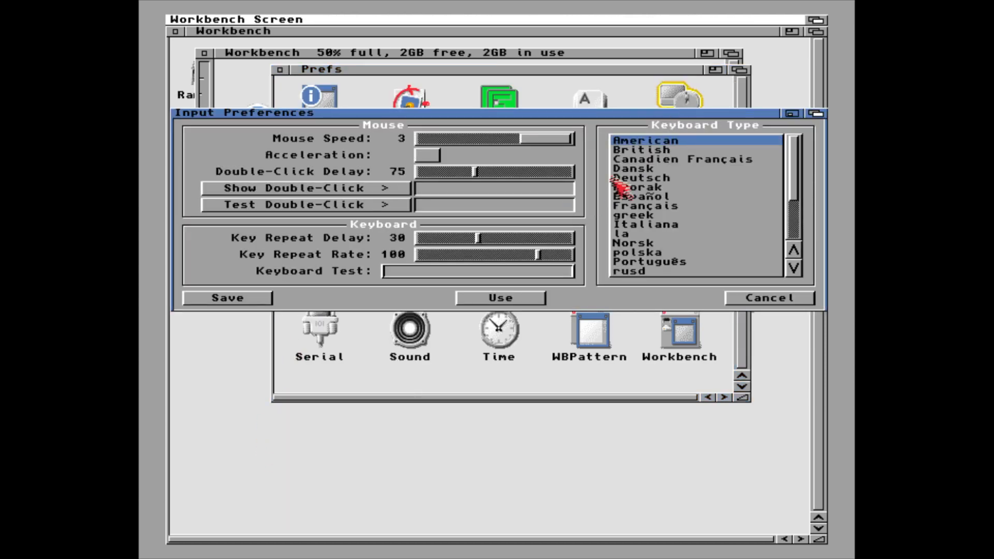
left_click(642, 150)
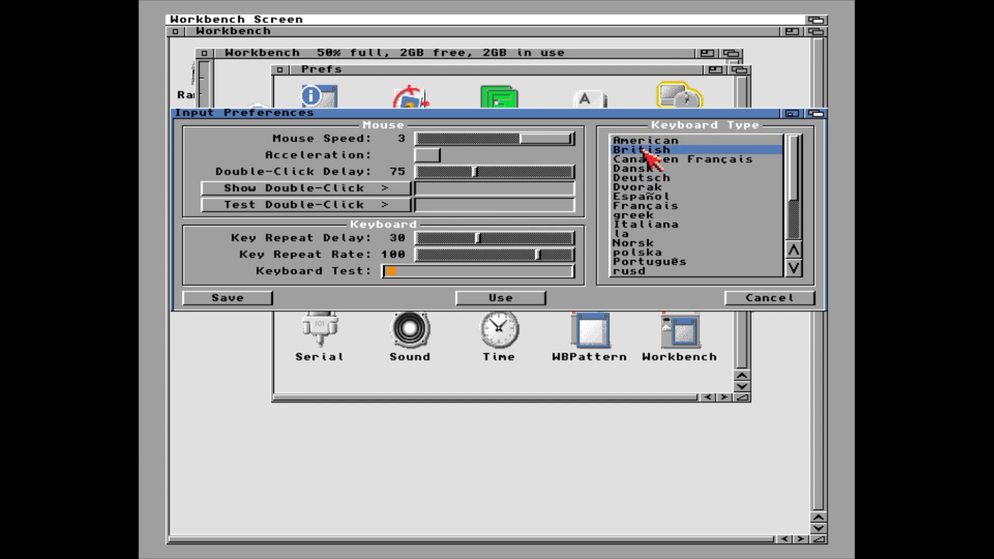
left_click(252, 300)
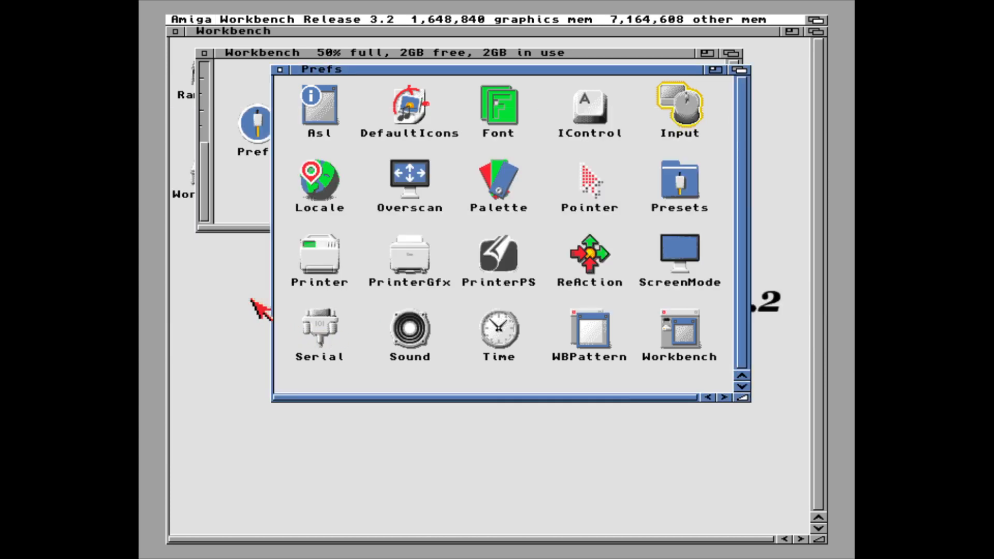
left_click(279, 69)
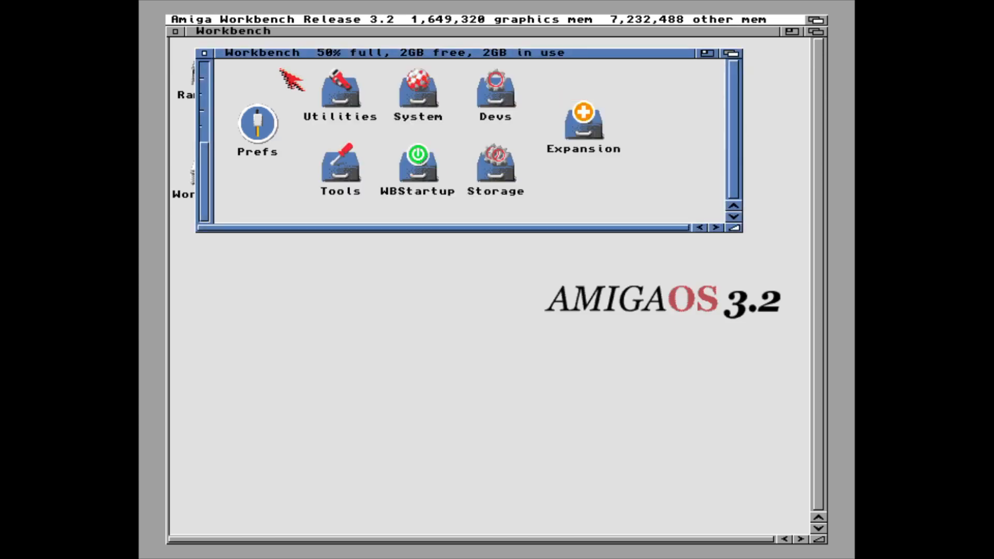
Step: Try the Workbench Help again with the new locale settings, and close its output window
right_click(423, 20)
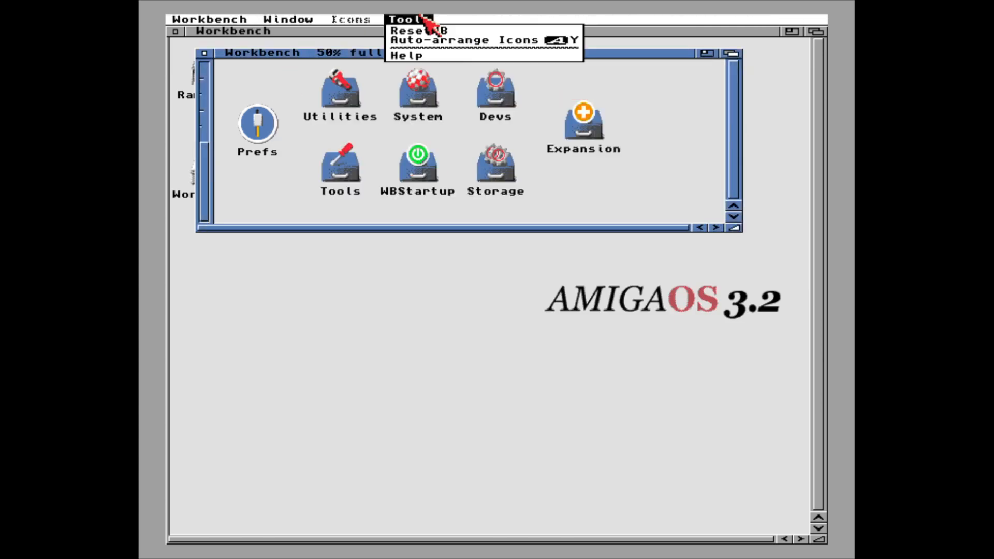
right_click(421, 57)
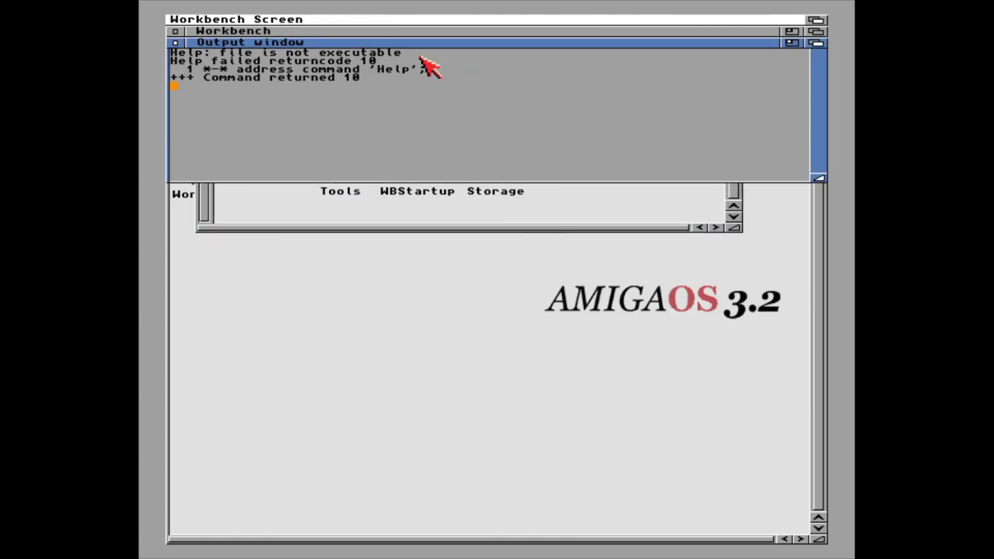
left_click(176, 42)
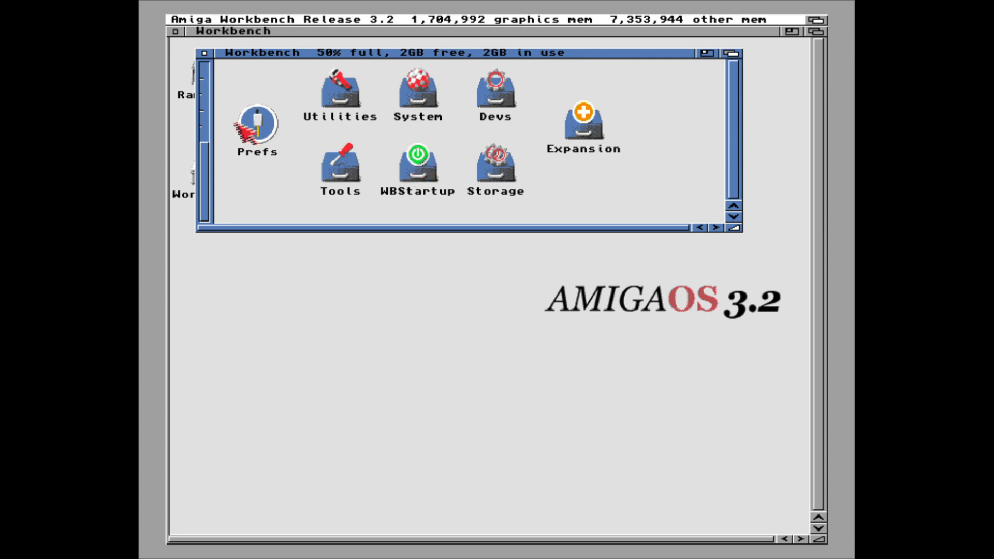
Step: Examine the sound and picture filetypes in the Default Icons preferences, and leave without saving
double_click(253, 121)
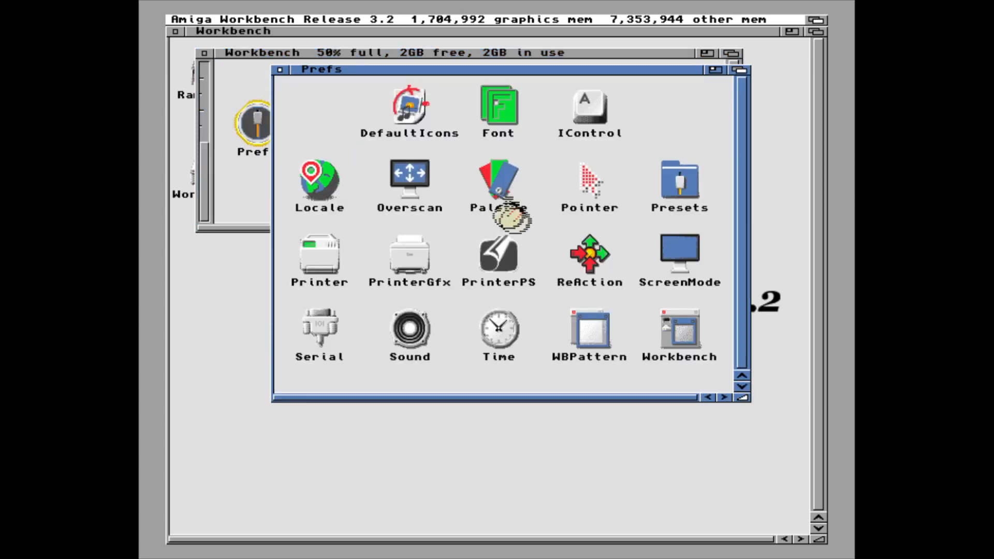
left_click(418, 109)
double_click(417, 109)
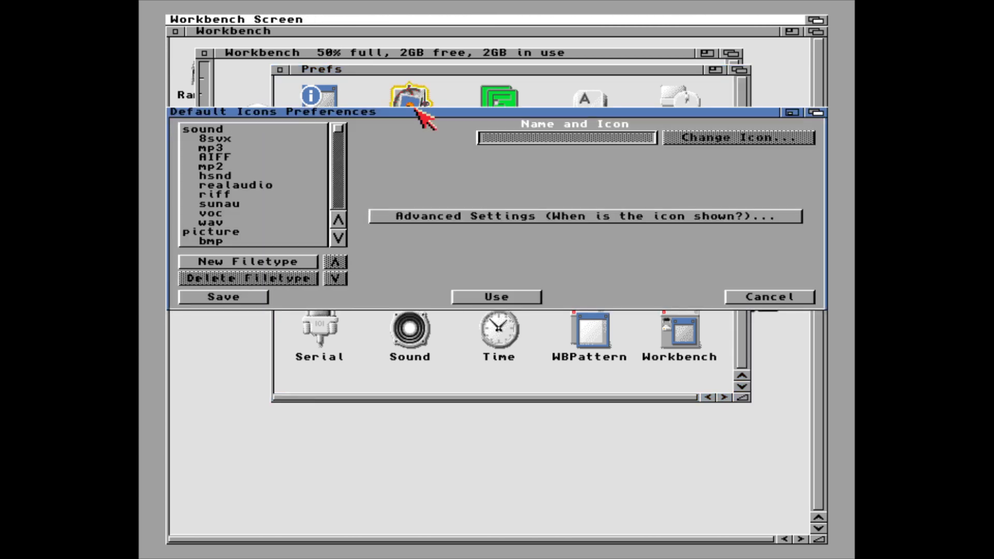
left_click(224, 139)
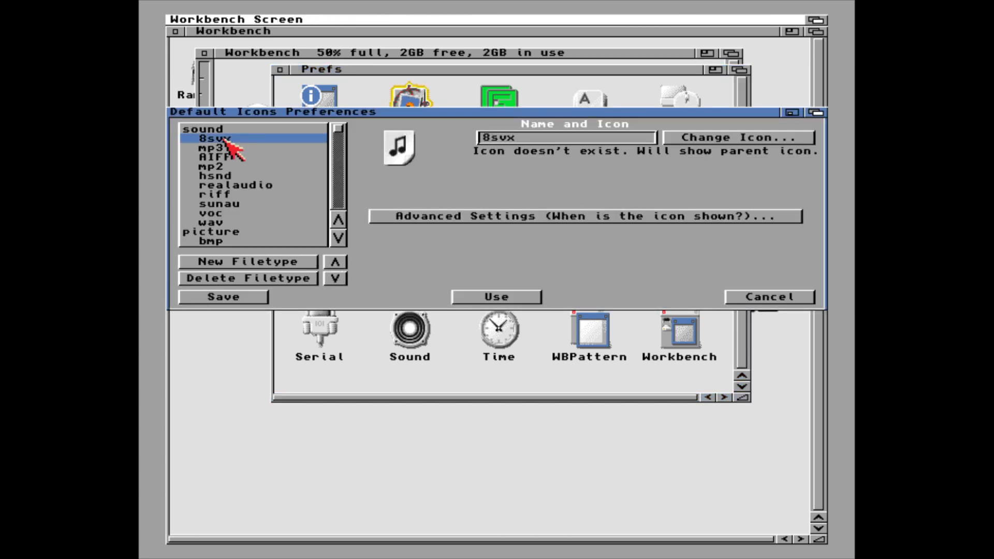
left_click(219, 149)
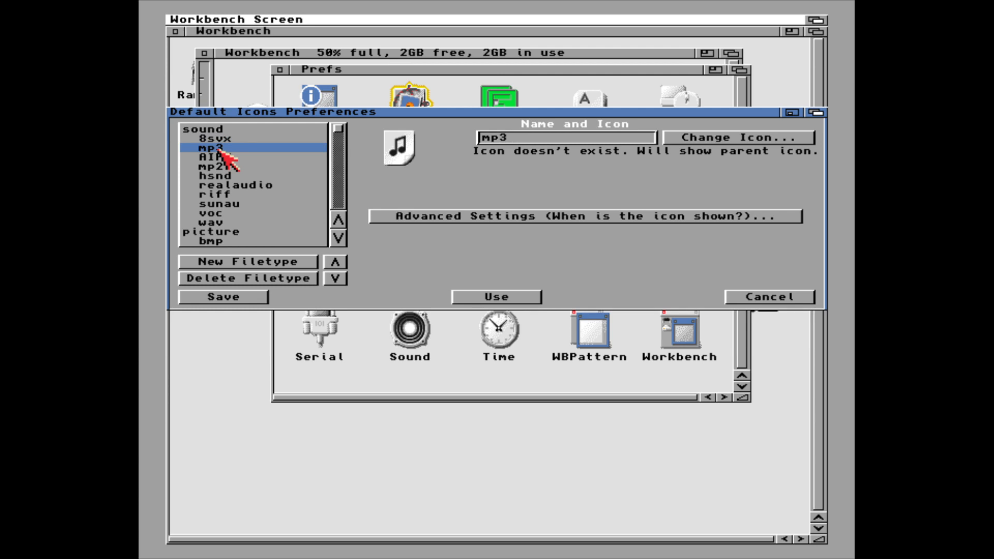
left_click(218, 157)
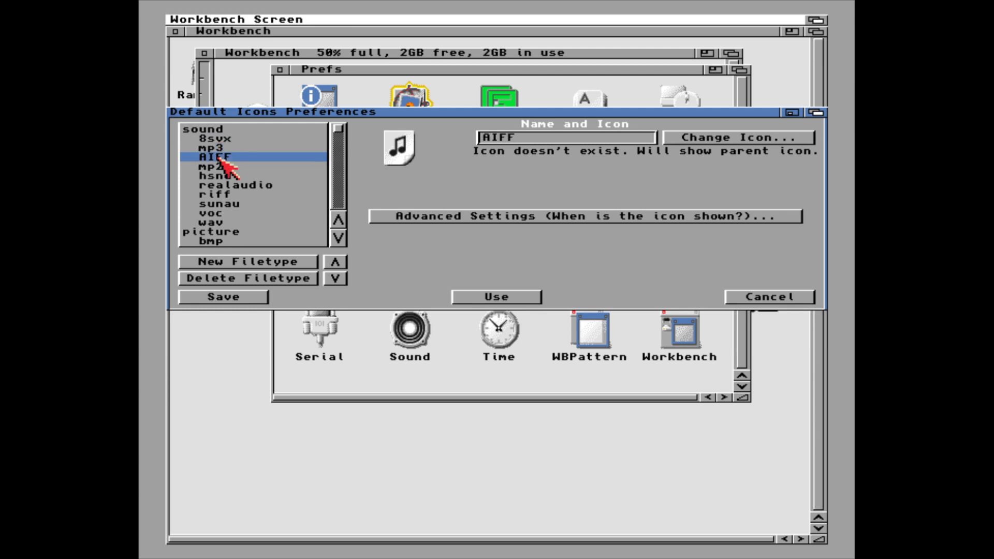
left_click(218, 167)
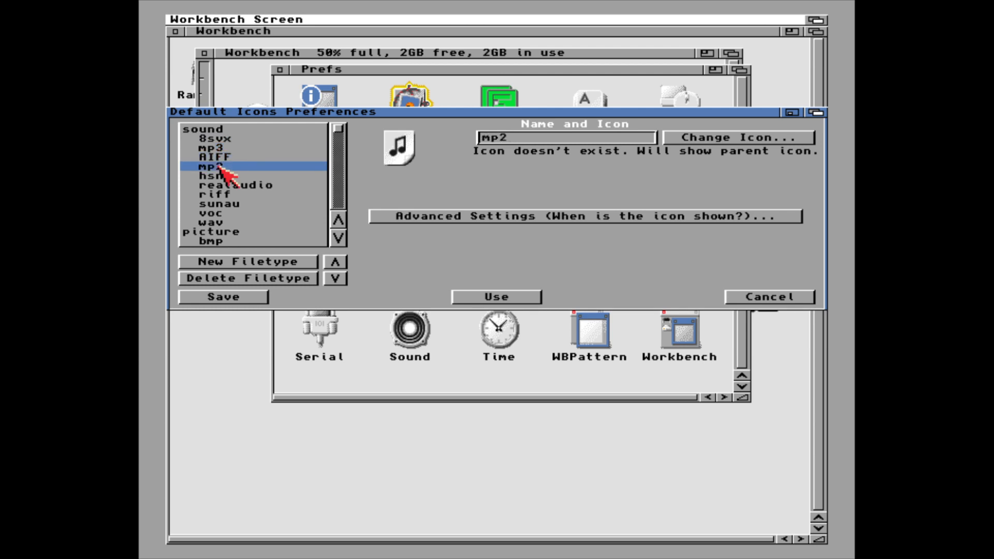
left_click(219, 176)
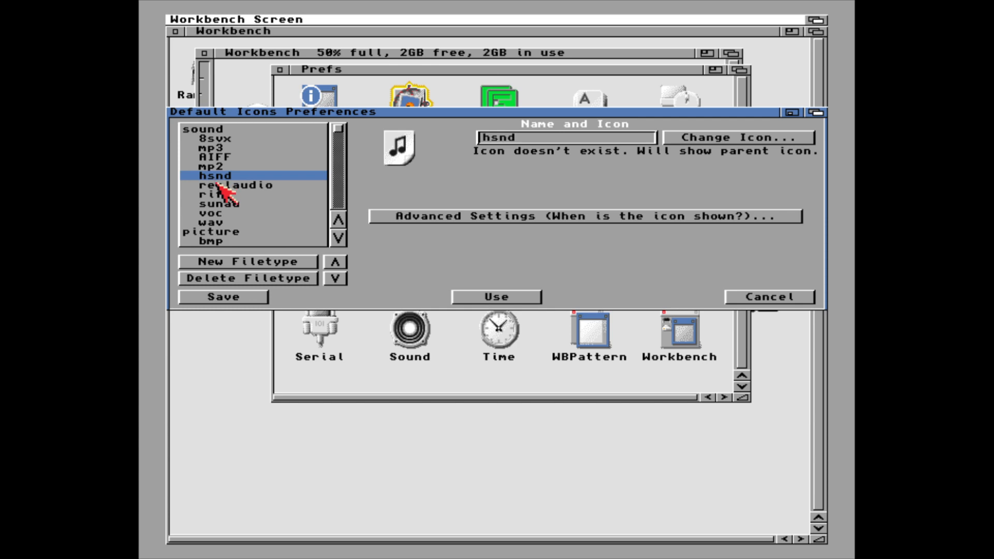
left_click(218, 186)
left_click(217, 149)
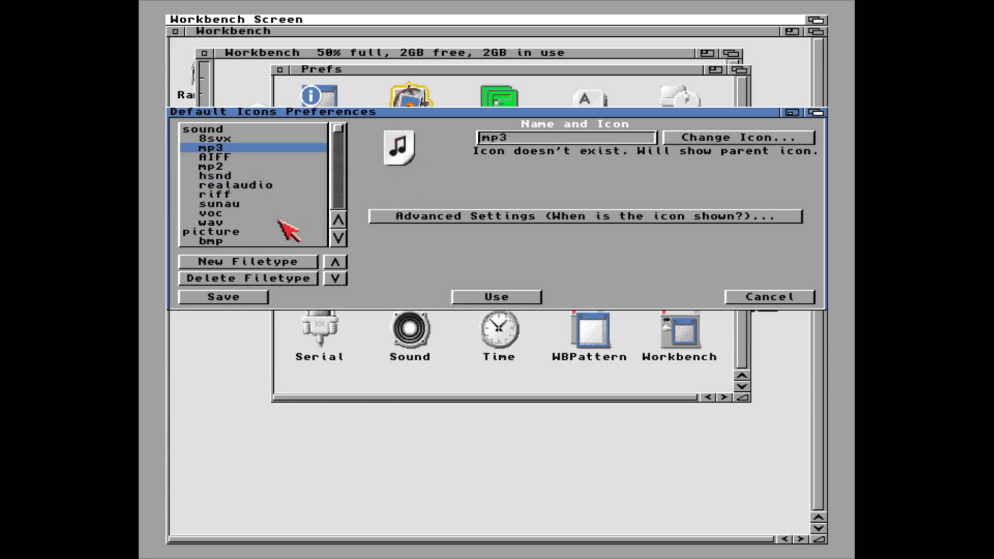
left_click(340, 206)
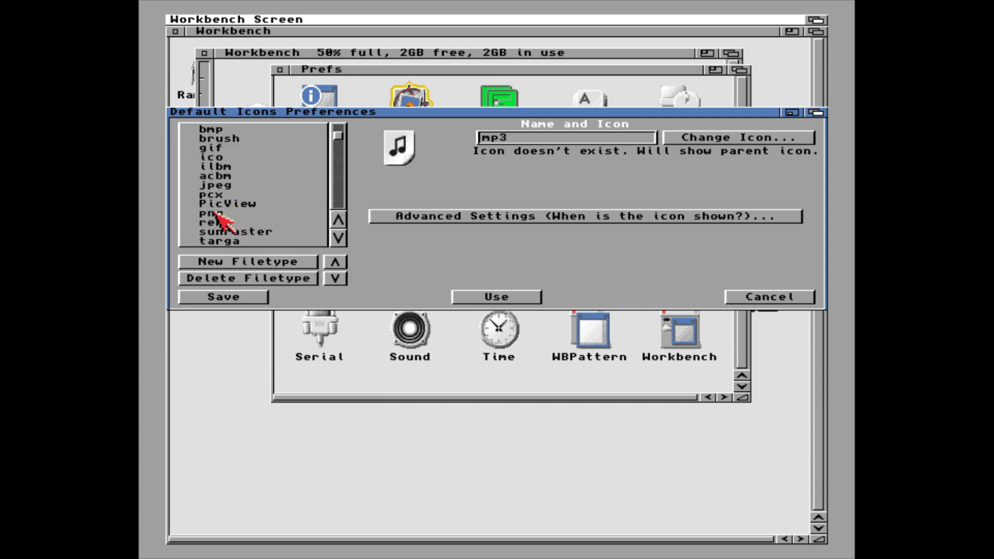
left_click(736, 295)
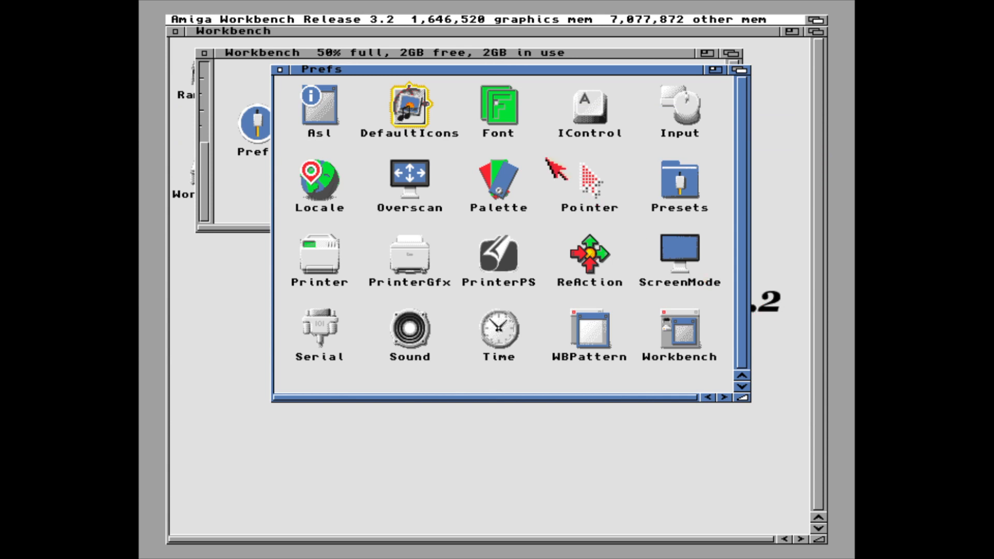
Step: Save the IControl preferences with windows resizable from all sides, and acknowledge the notice
double_click(591, 103)
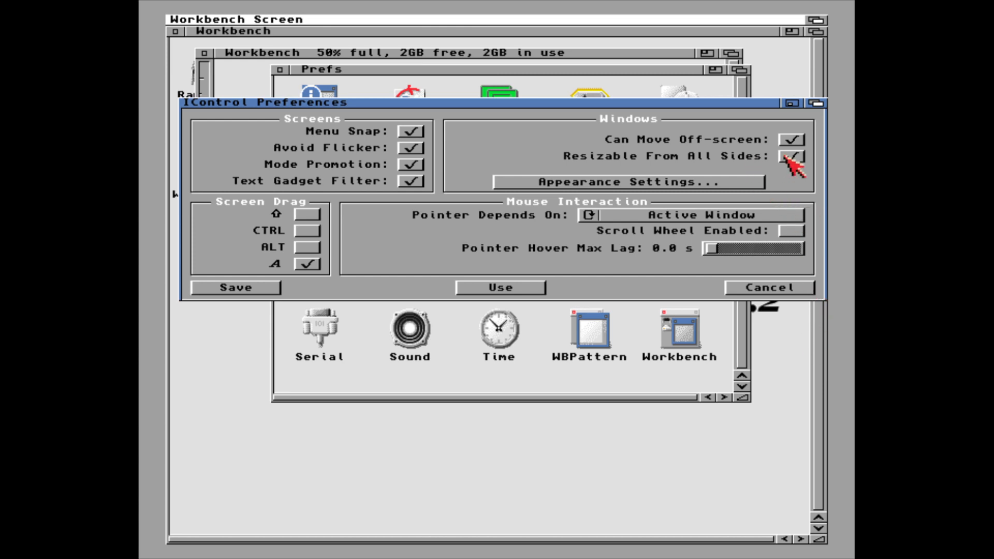
left_click(257, 288)
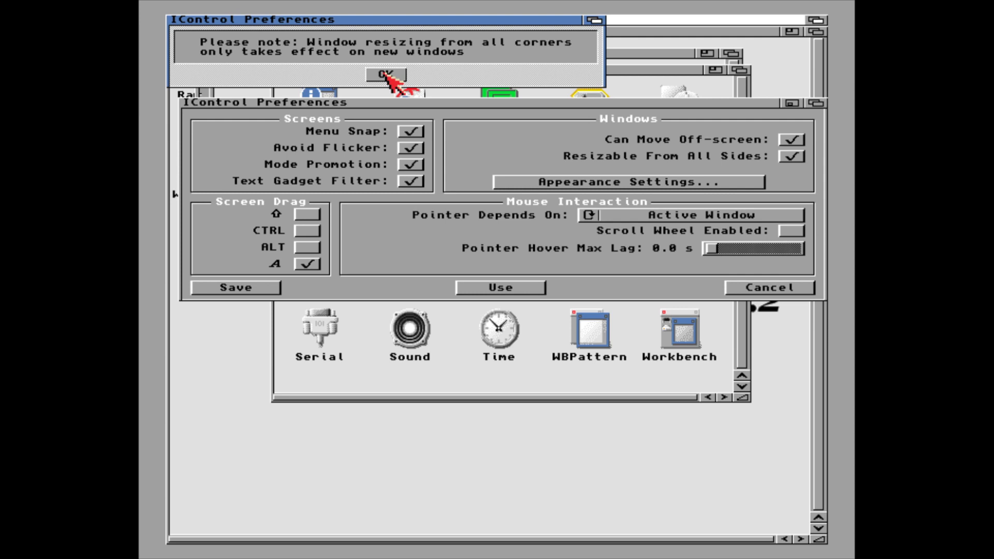
left_click(387, 76)
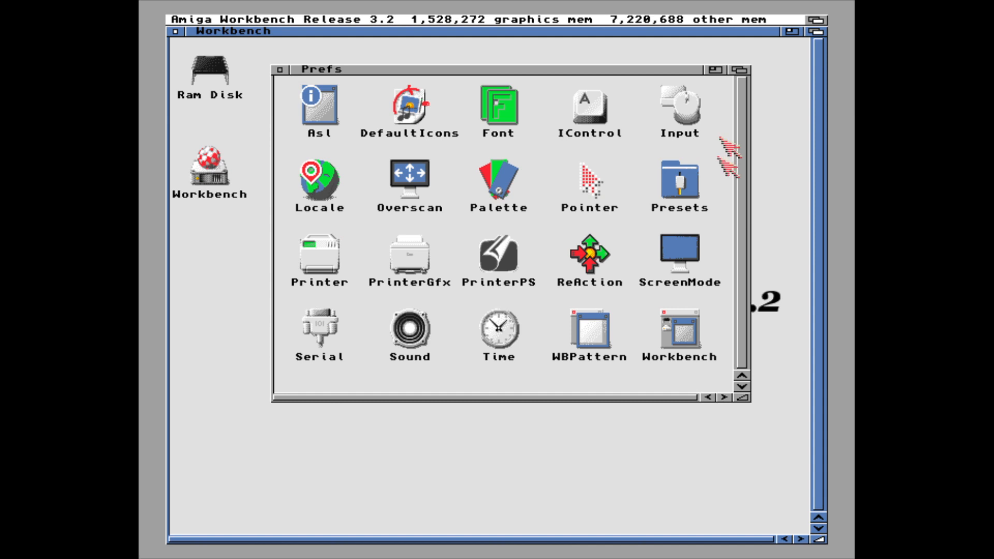
Step: Move the Prefs drawer slightly down, examine the Pointer preferences, and leave them without saving
mouse_move(554, 73)
left_mouse_down()
mouse_move(631, 71)
mouse_move(566, 80)
mouse_move(633, 88)
mouse_move(802, 94)
mouse_move(591, 90)
mouse_move(812, 87)
mouse_move(513, 87)
mouse_move(546, 89)
left_mouse_up()
left_click(567, 208)
double_click(566, 207)
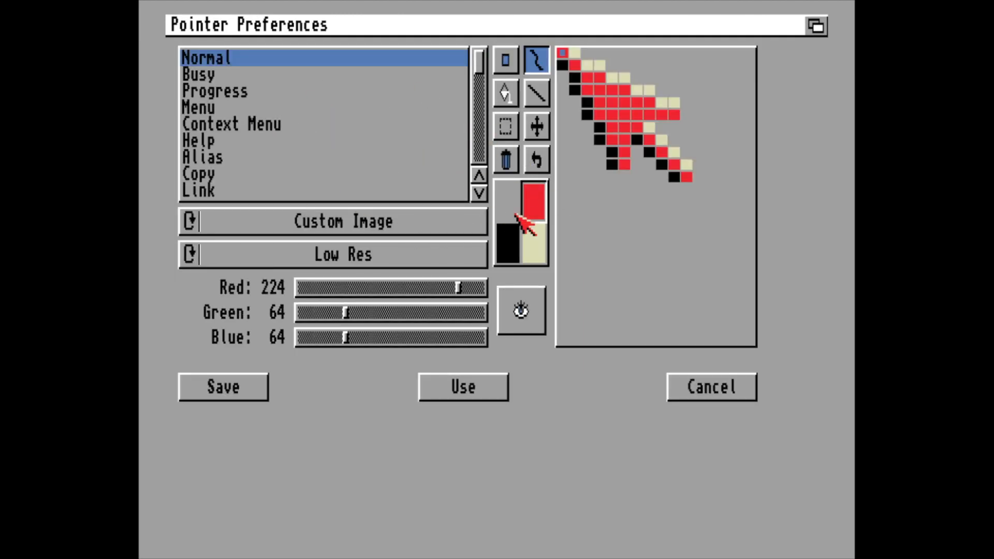
left_click(686, 400)
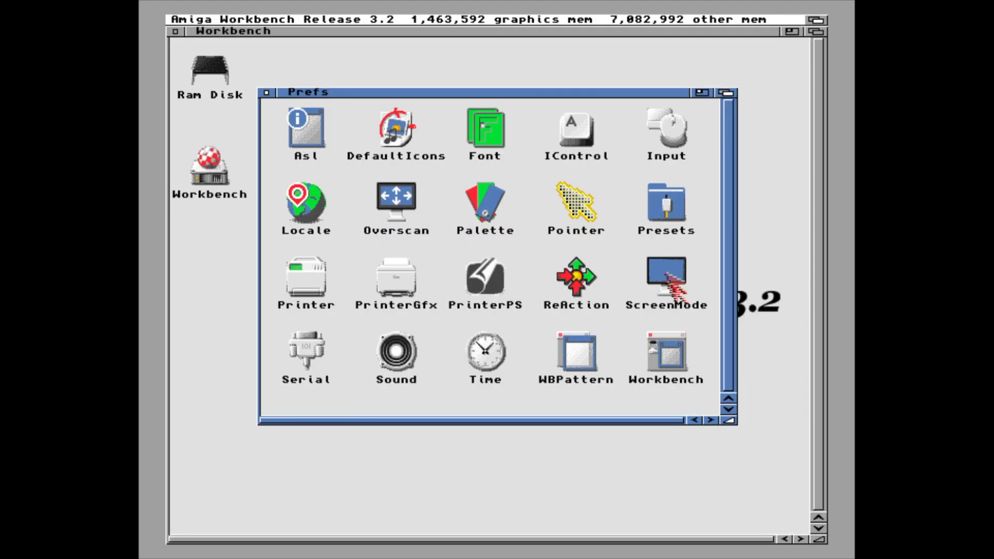
Step: Apply the classic_pointer preset from the Pointers drawer in Presets, and close the Pointers drawer
double_click(664, 210)
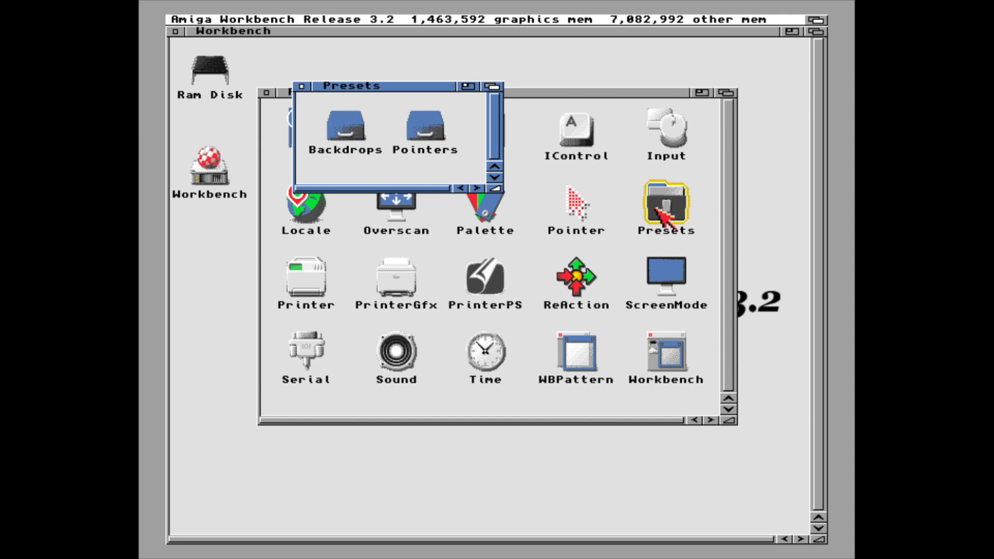
double_click(435, 138)
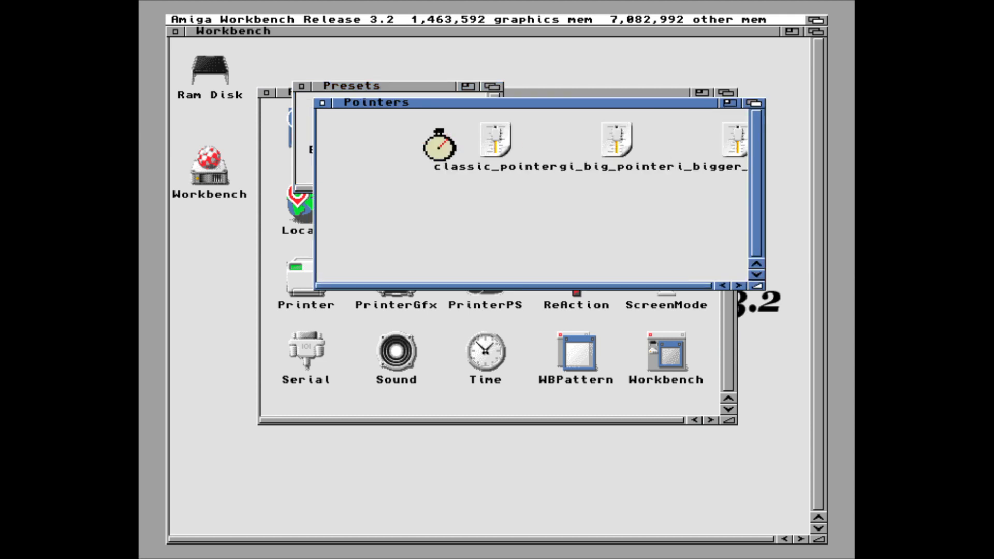
left_click(491, 137)
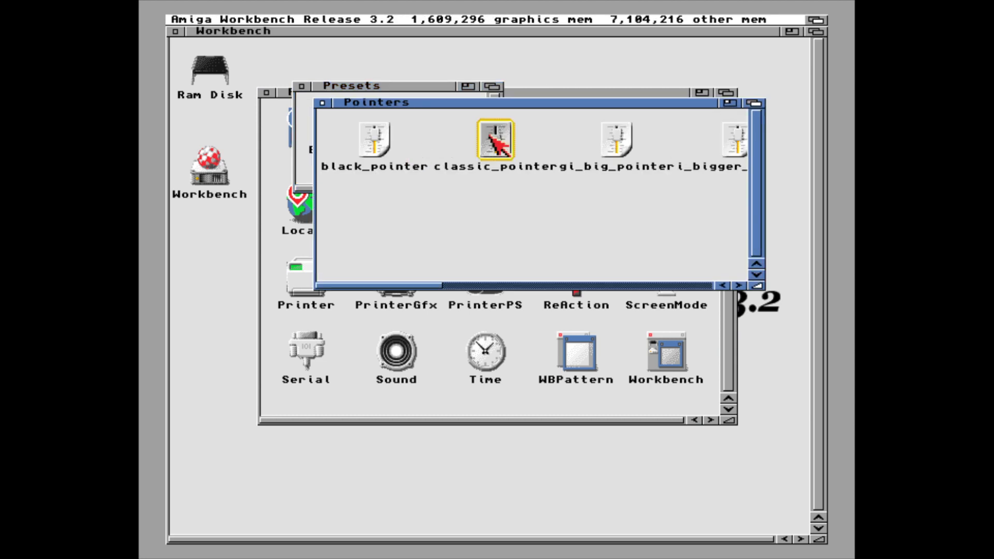
double_click(492, 136)
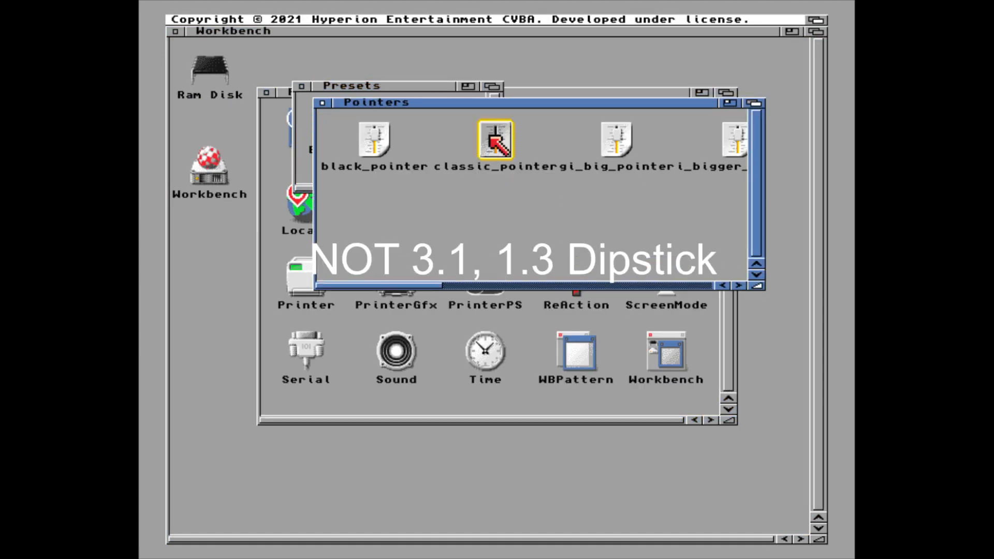
left_click(321, 103)
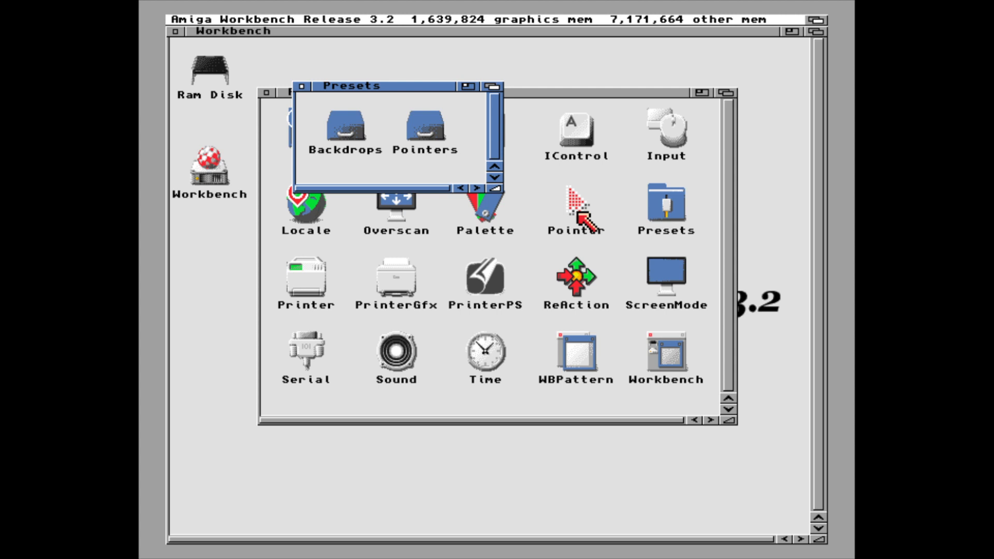
Step: Open the Backdrops drawer in Presets and show all the files it contains
double_click(342, 125)
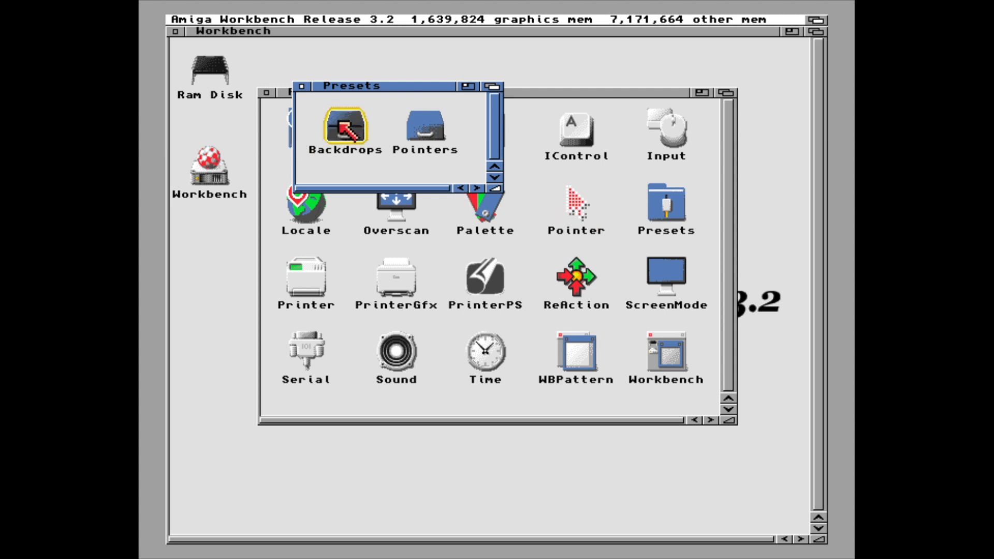
right_click(264, 20)
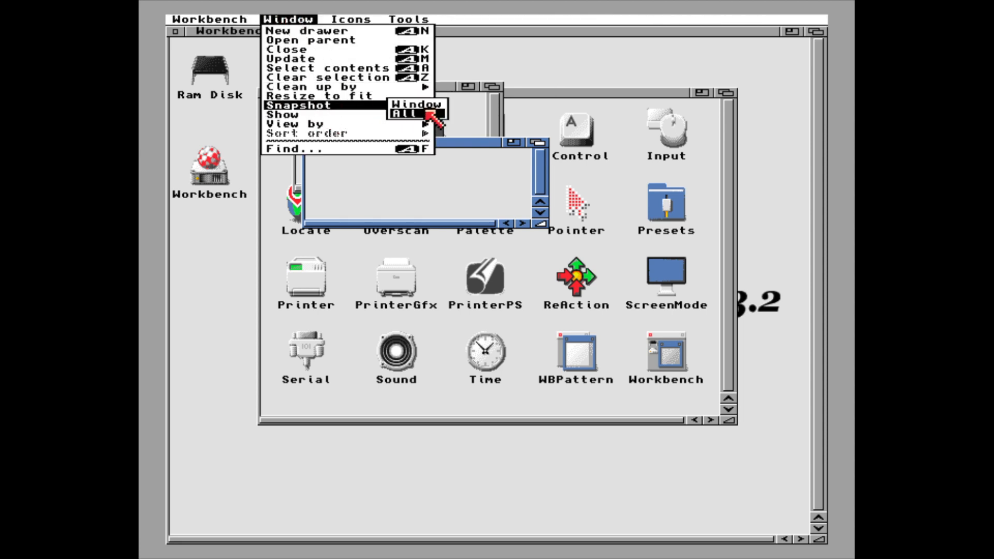
right_click(396, 122)
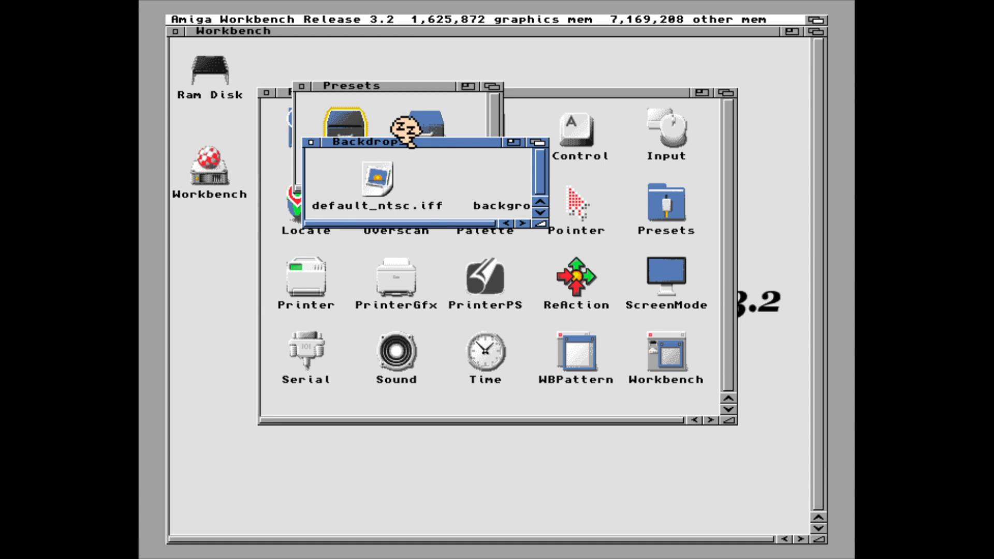
Step: Examine the background images in the widened Backdrops drawer, and close the Backdrops and Presets drawers
left_click(489, 223)
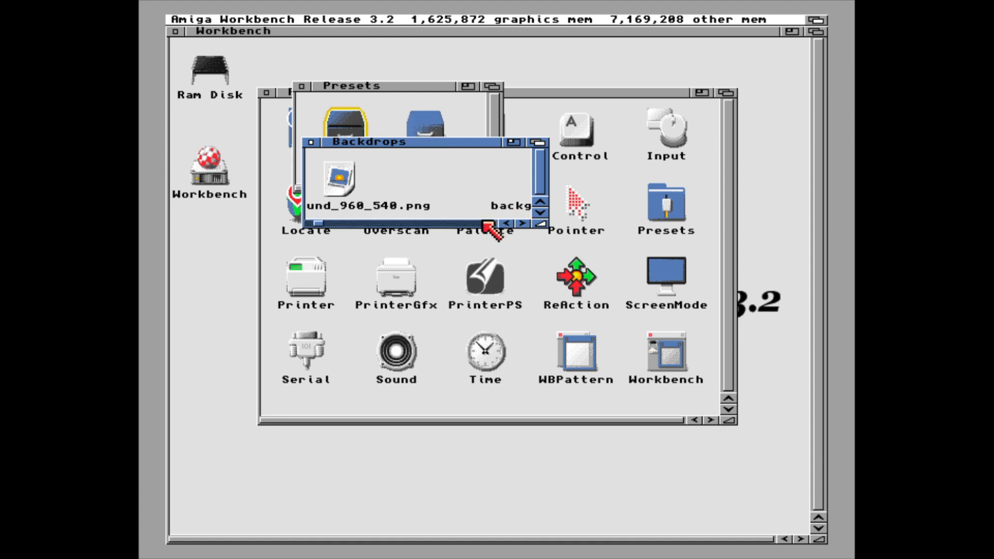
left_click(485, 224)
left_click(485, 223)
left_click(484, 223)
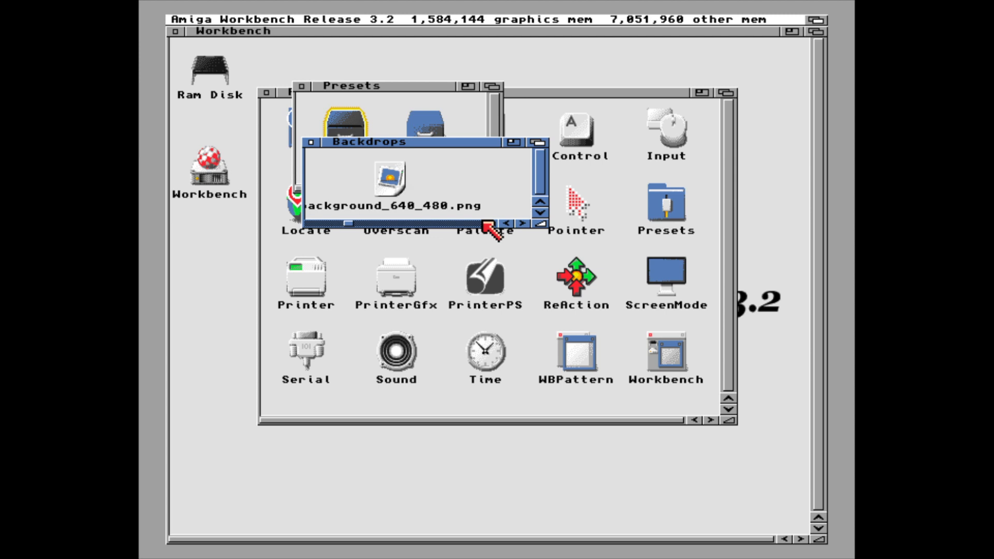
left_click(484, 223)
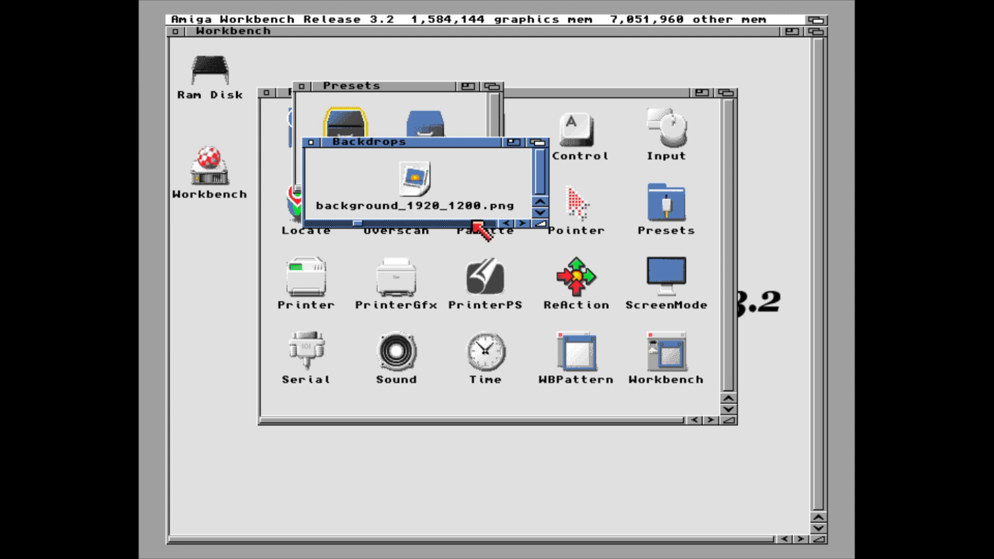
left_click(474, 224)
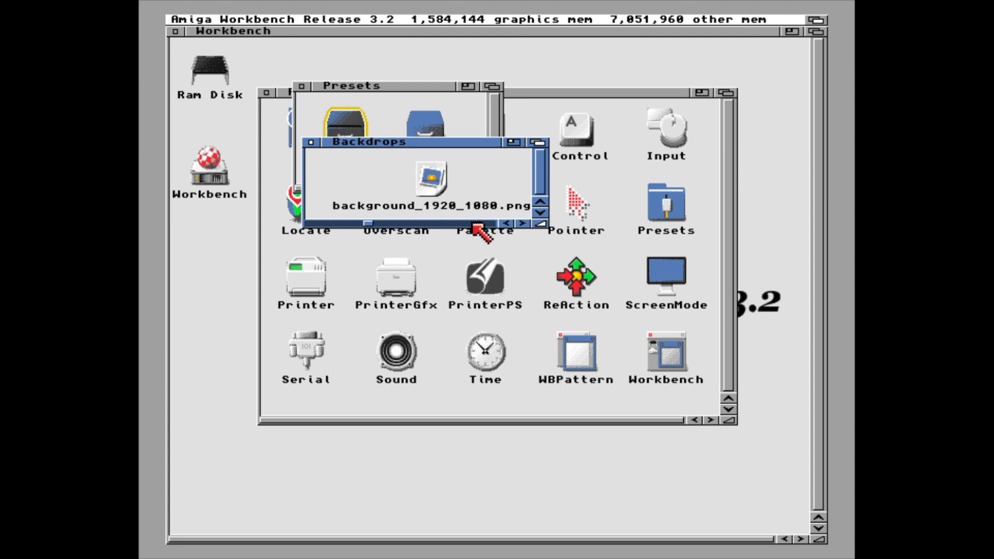
left_click(474, 224)
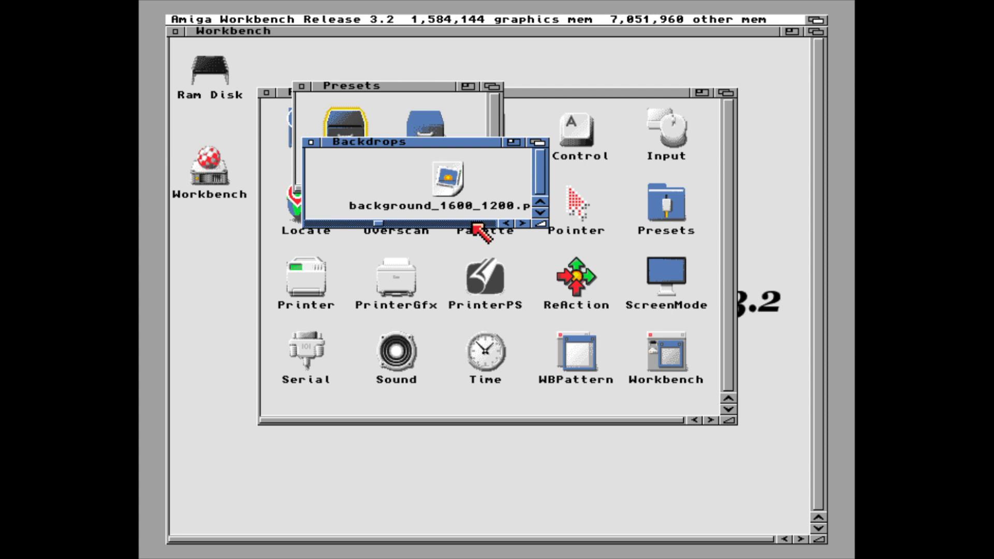
left_click(473, 224)
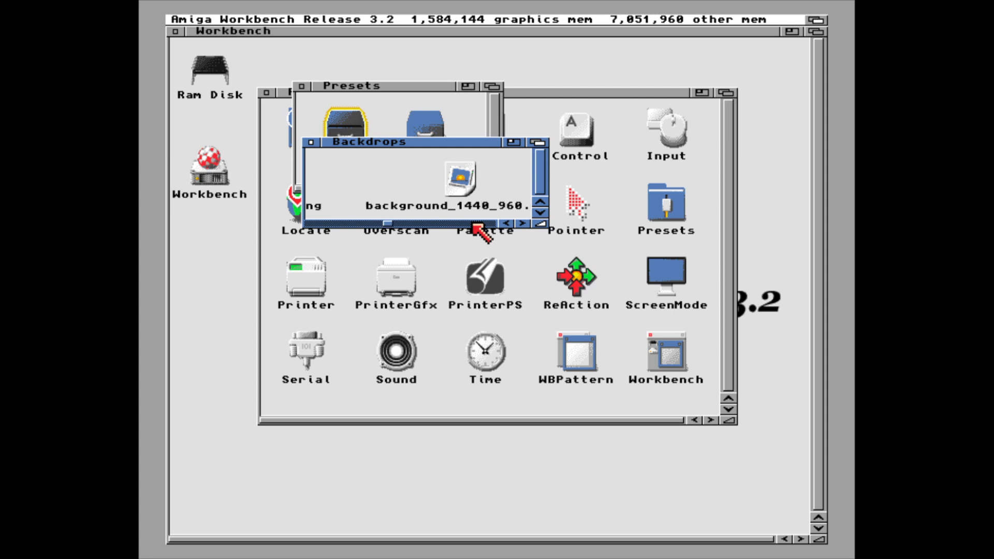
left_click(474, 224)
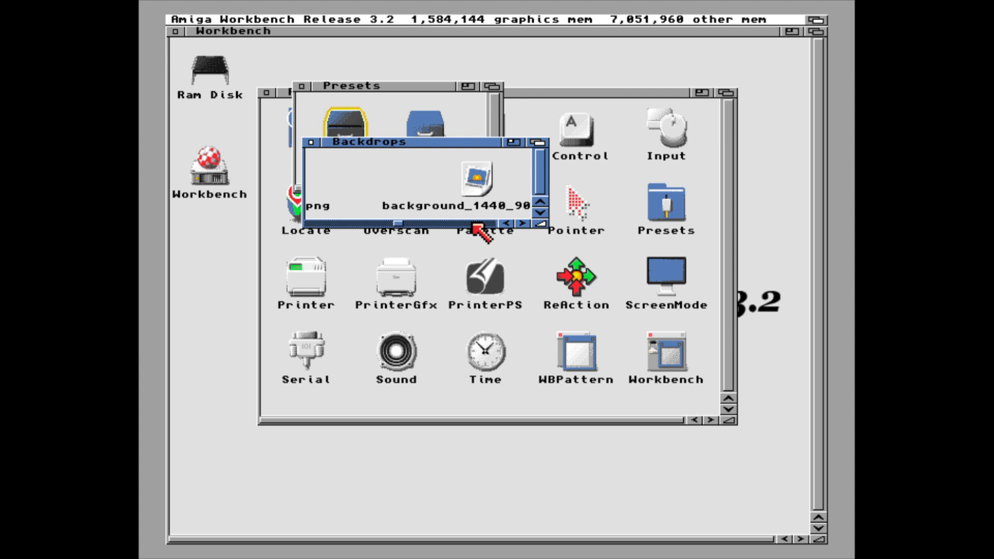
left_click_drag(540, 224, 592, 223)
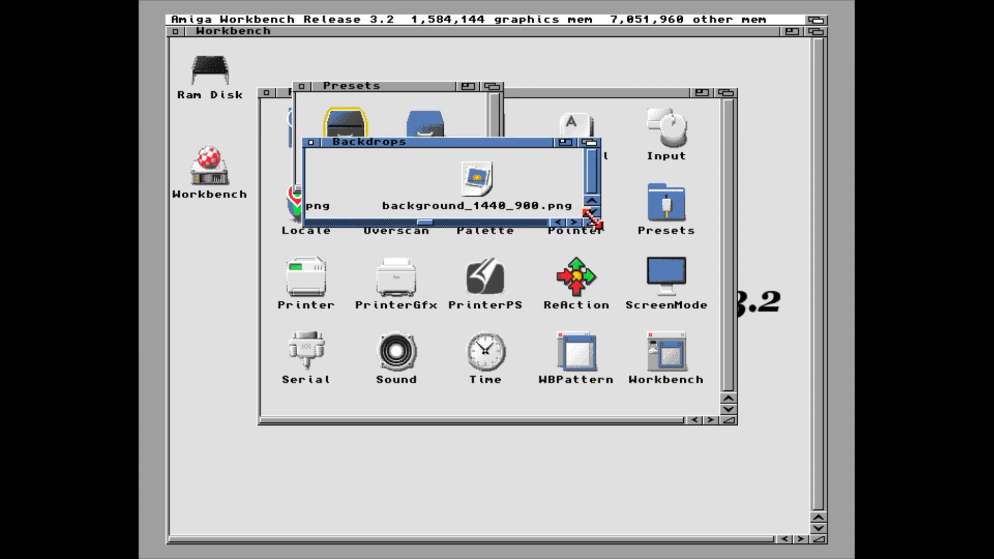
left_click(514, 224)
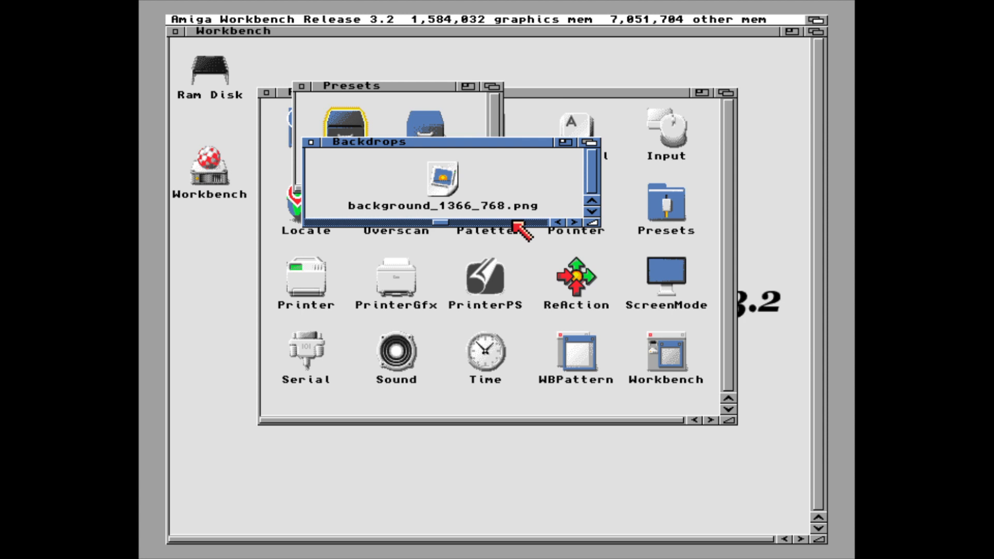
left_click(514, 223)
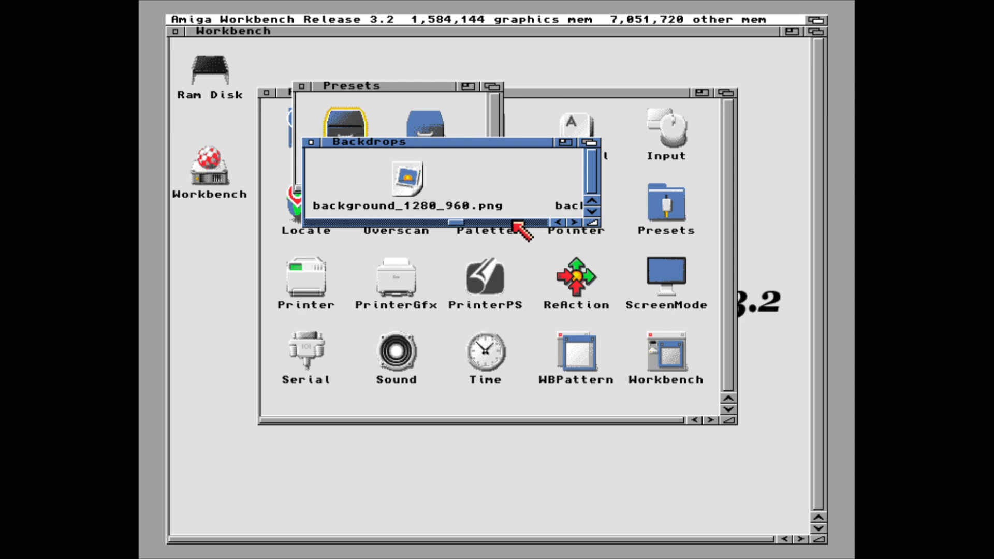
left_click(515, 223)
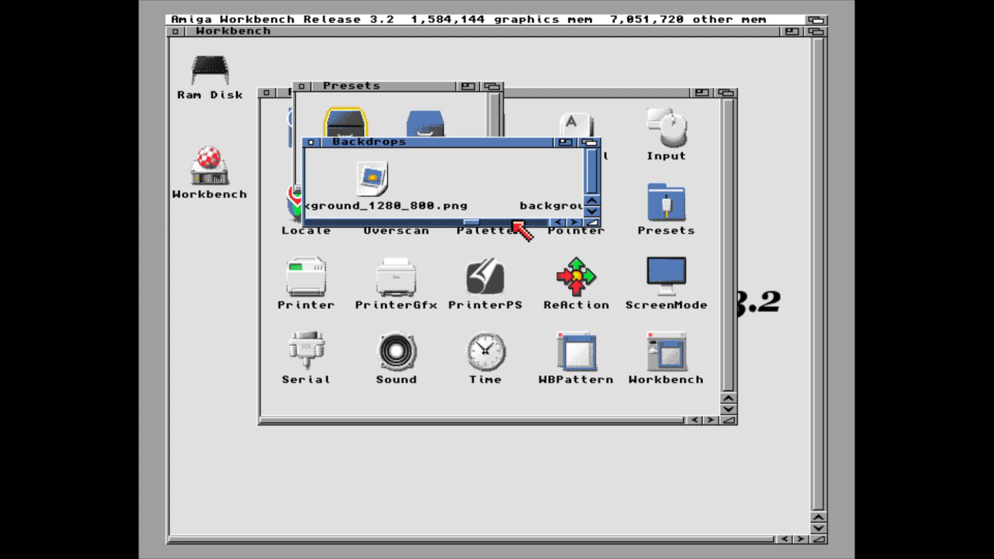
left_click(515, 223)
left_click(515, 223)
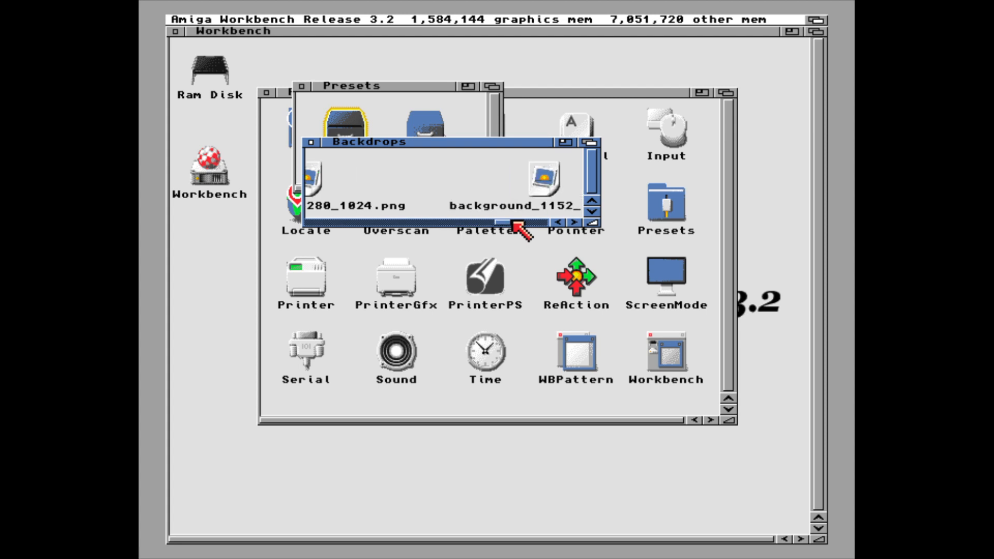
left_click_drag(505, 226, 545, 223)
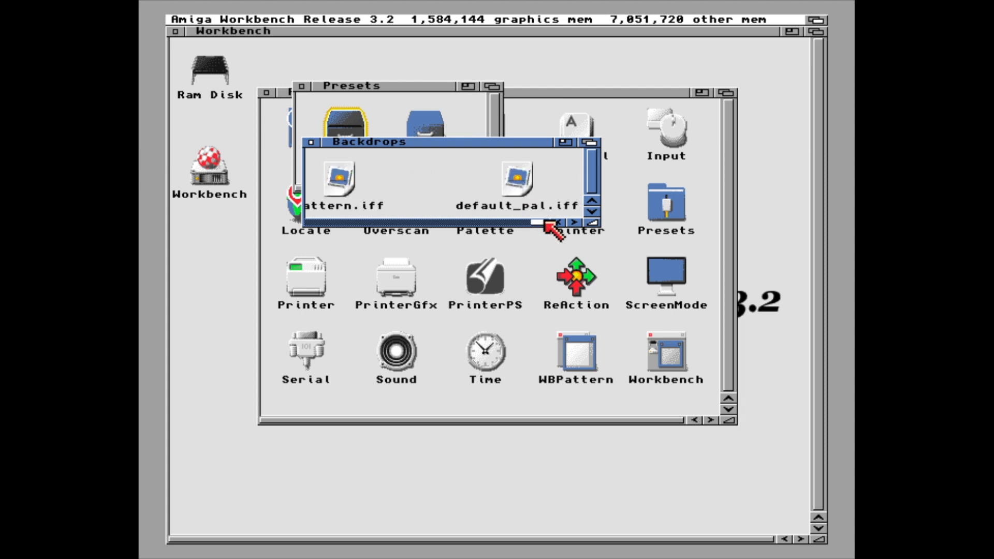
left_click(311, 142)
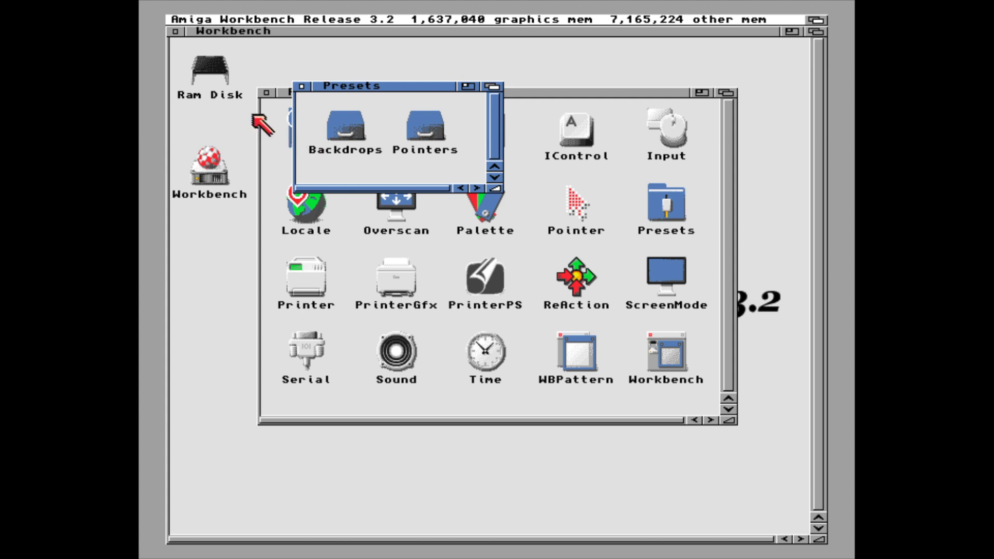
left_click(303, 90)
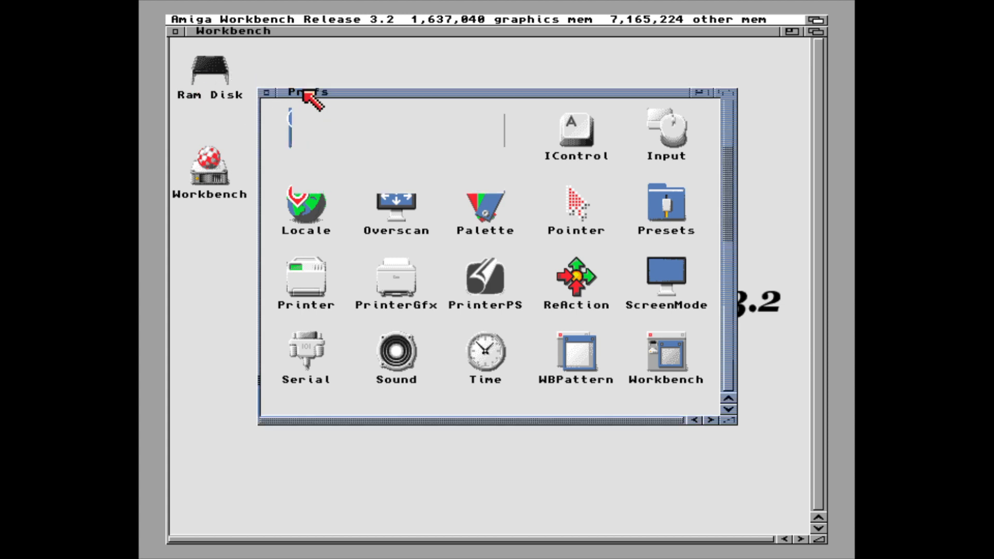
Step: Open the ReAction preferences and enable the preview
left_click(579, 281)
double_click(583, 287)
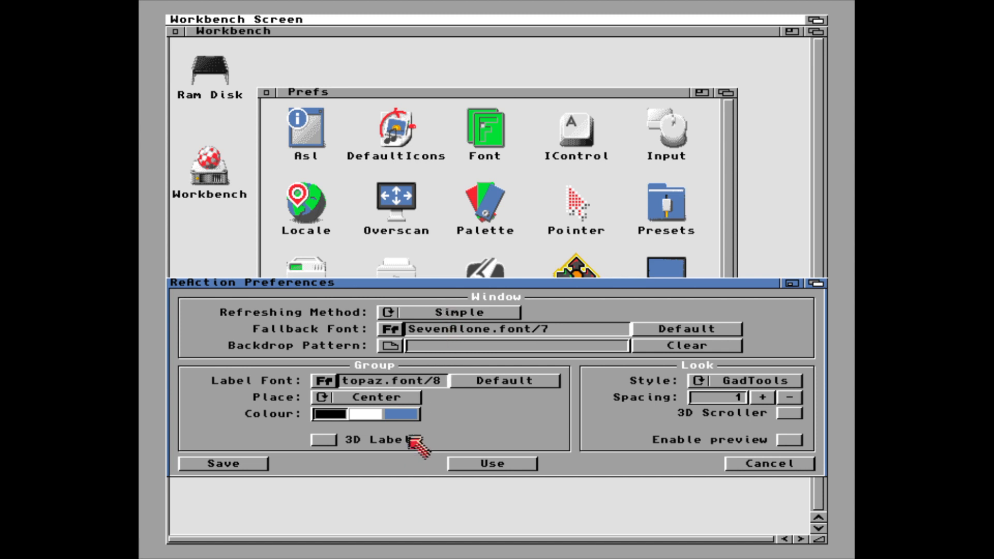
left_click(792, 440)
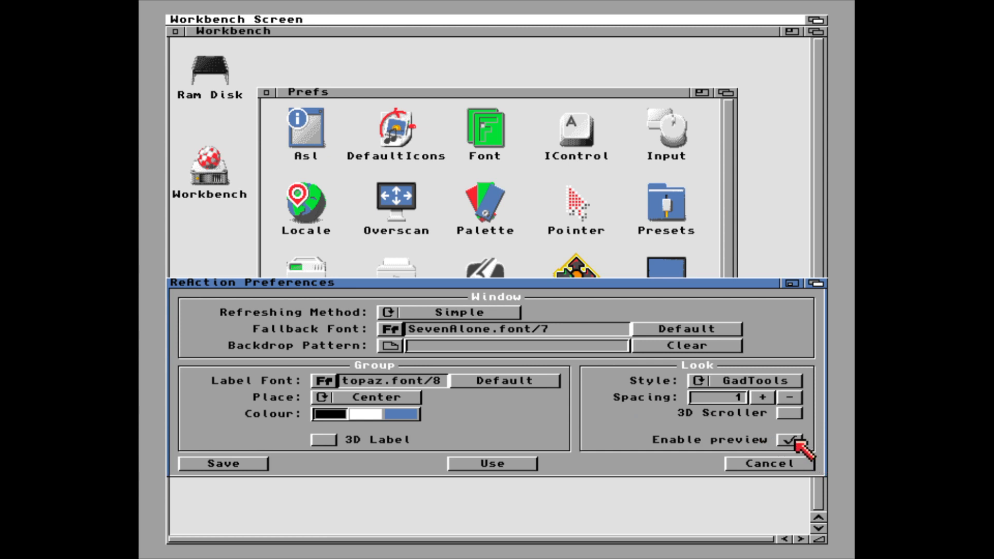
Step: Increase the ReAction look's spacing to 7 and set its style to Thin
left_click(764, 398)
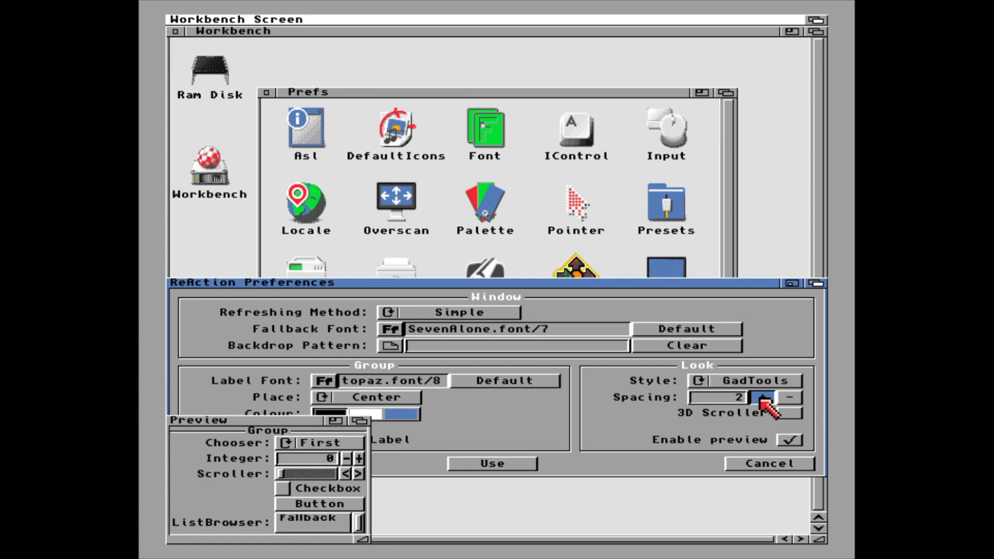
left_click(764, 397)
left_click(764, 398)
left_click(764, 397)
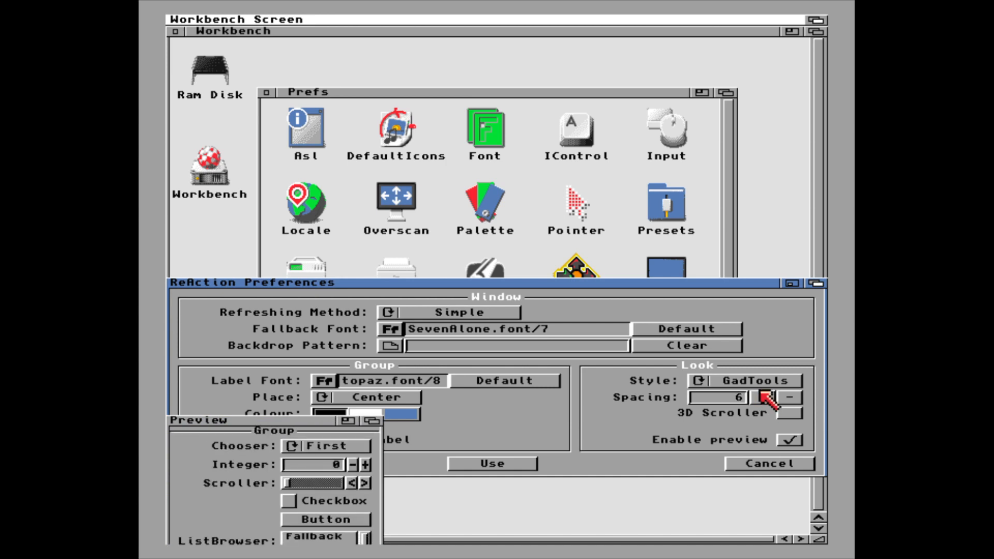
left_click(767, 381)
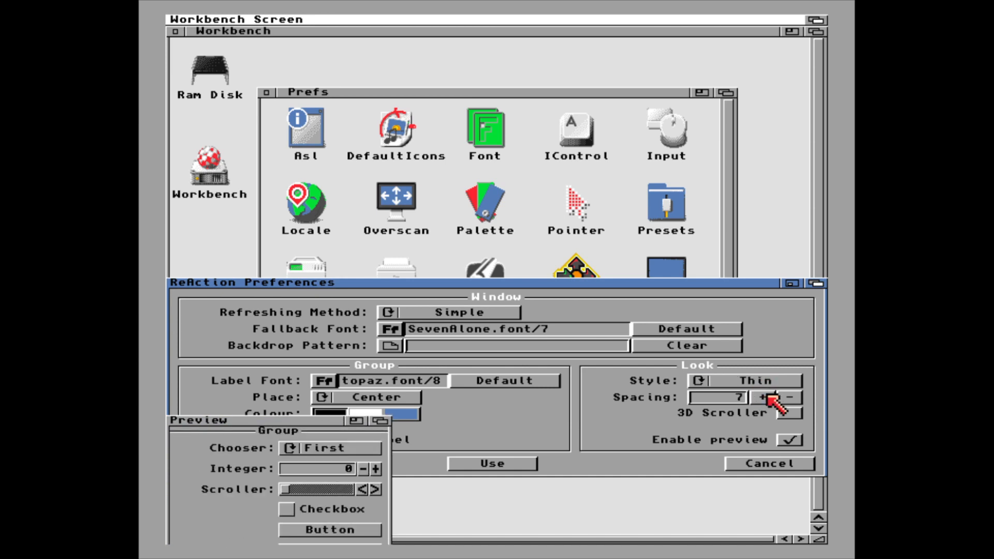
Step: Try the 3D Scroller option and turn it off again, and lower the spacing to 6
left_click(791, 412)
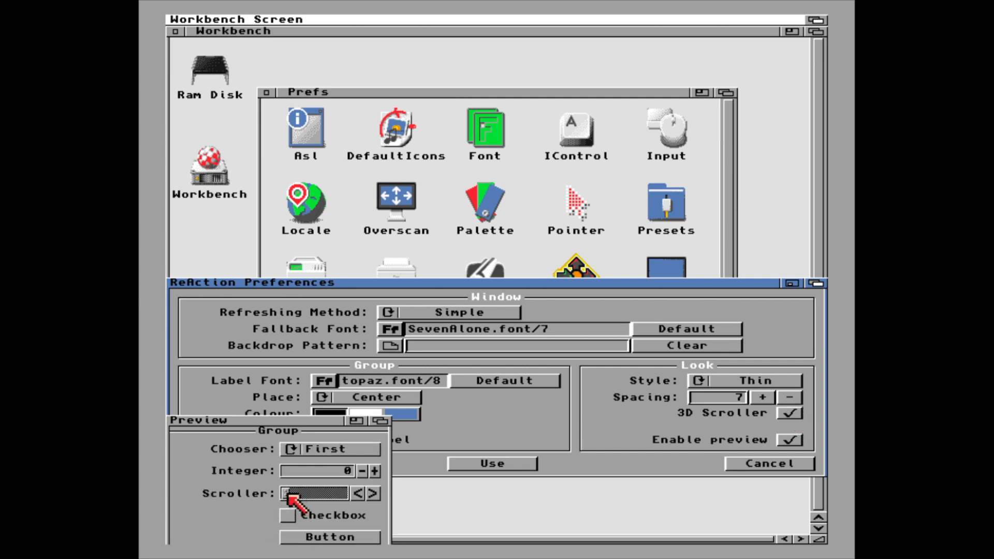
left_click(790, 412)
left_click(790, 397)
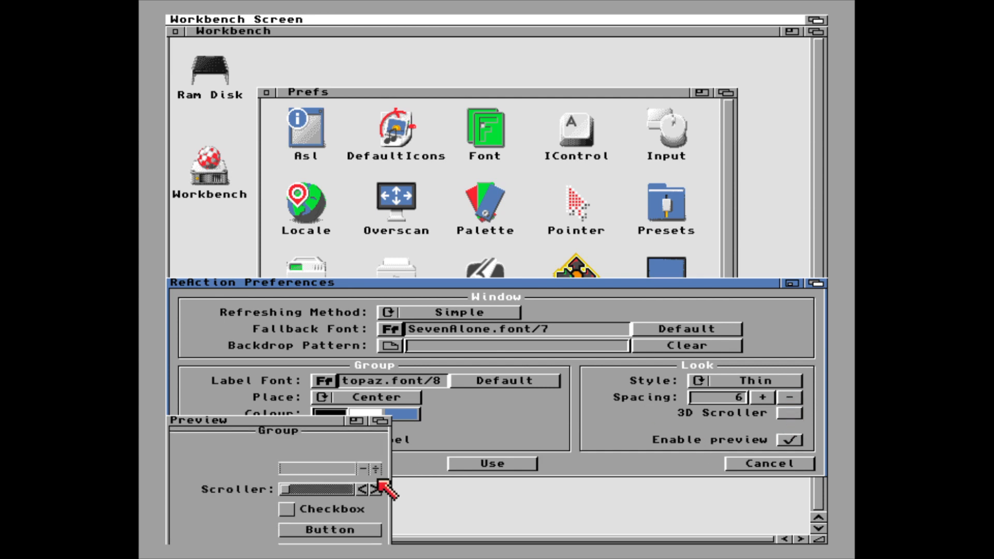
Step: Turn off the ReAction preview and close the ReAction preferences without keeping the changes
left_click(800, 440)
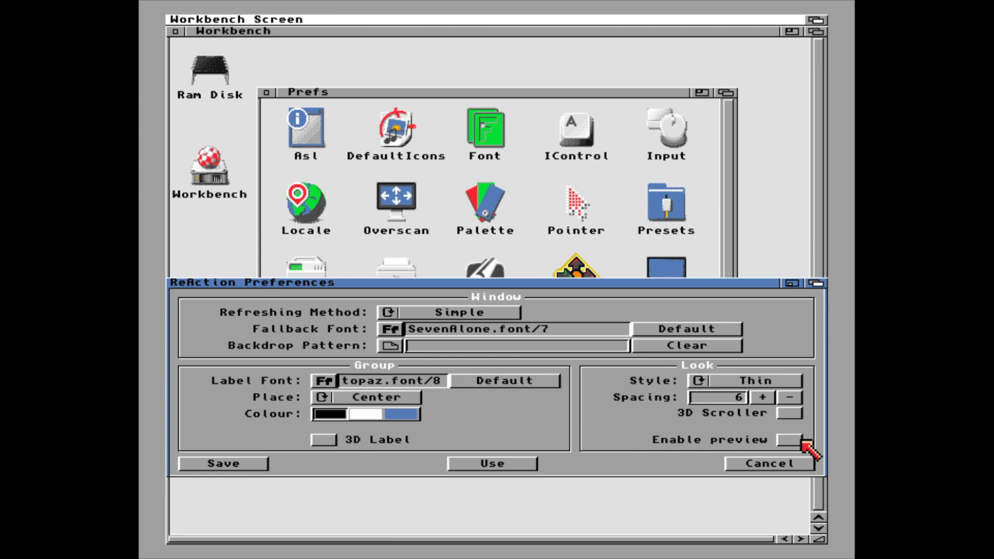
left_click(794, 466)
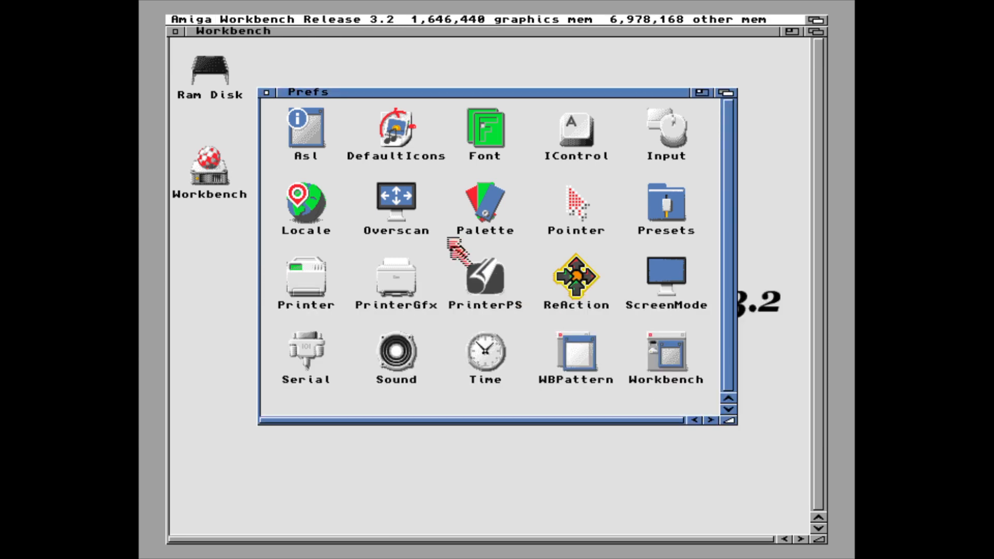
Step: Open the Palette preferences and try a standard 3D NewLook preset, followed by the Magic classic preset
left_click(477, 205)
left_click(476, 206)
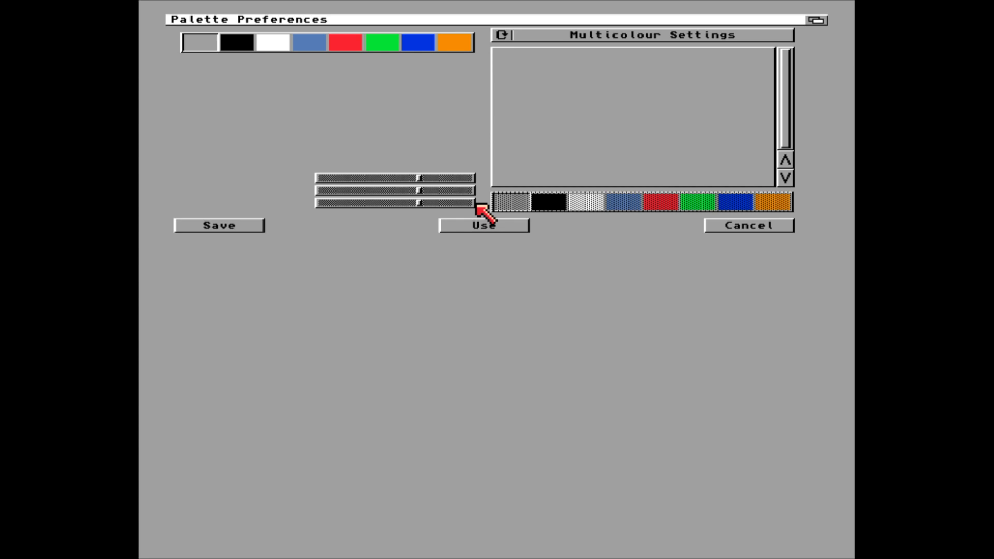
right_click(311, 19)
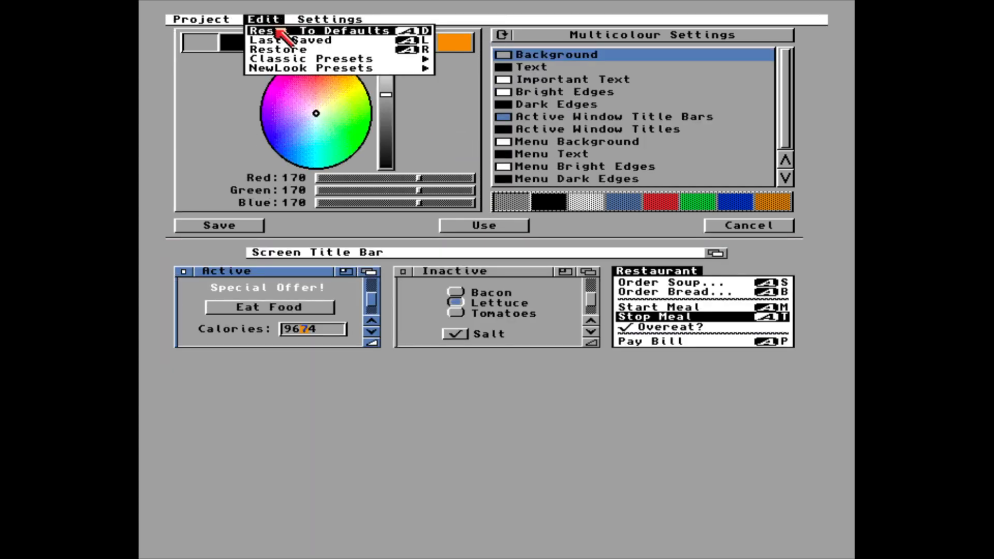
mouse_move(387, 62)
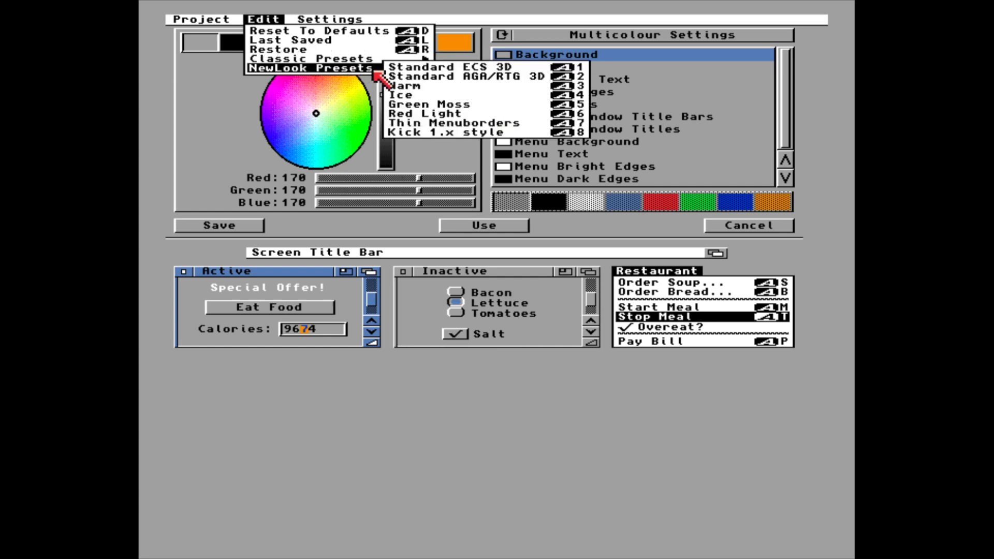
right_click(392, 70)
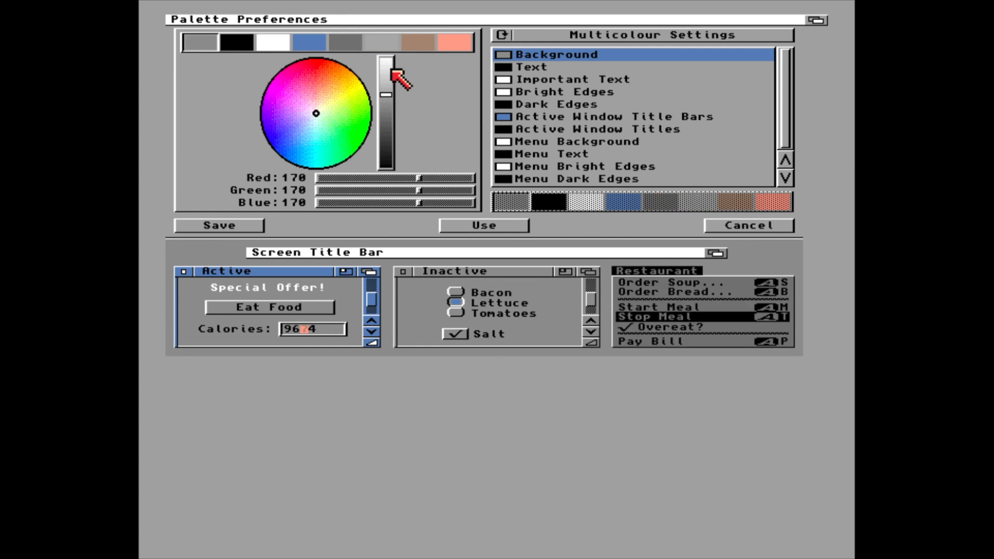
right_click(262, 19)
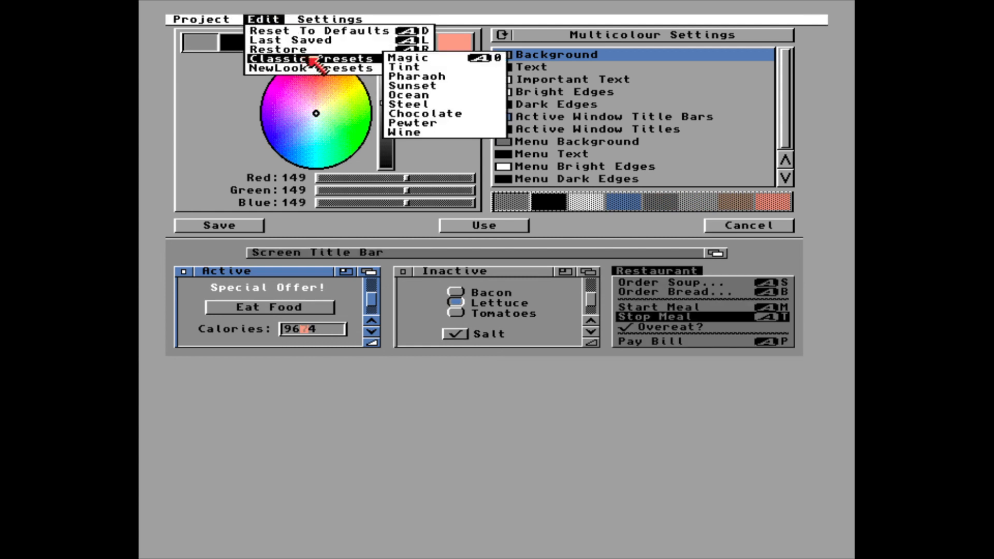
right_click(409, 58)
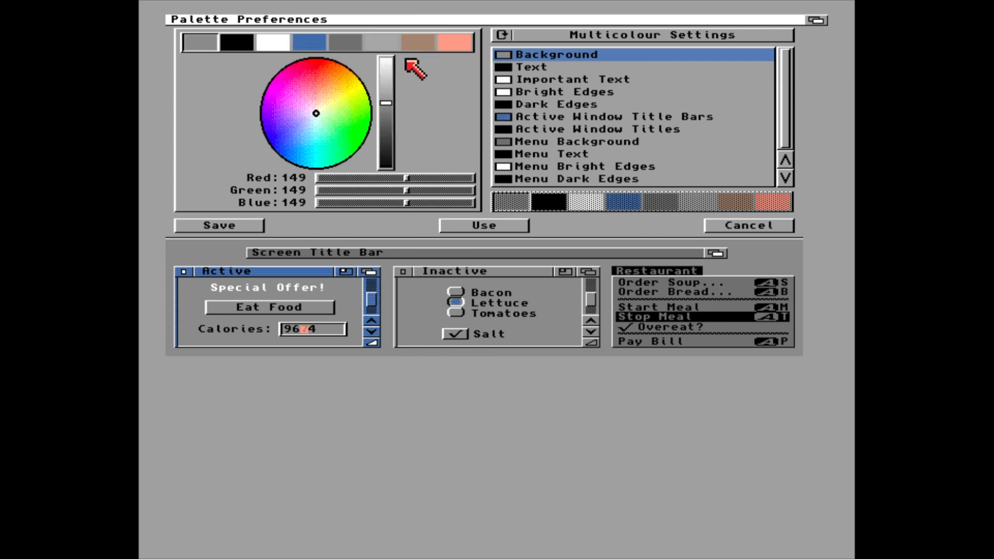
Step: Choose the Kick 1.x style NewLook preset, put it into use without saving, and move the Prefs drawer
right_click(314, 21)
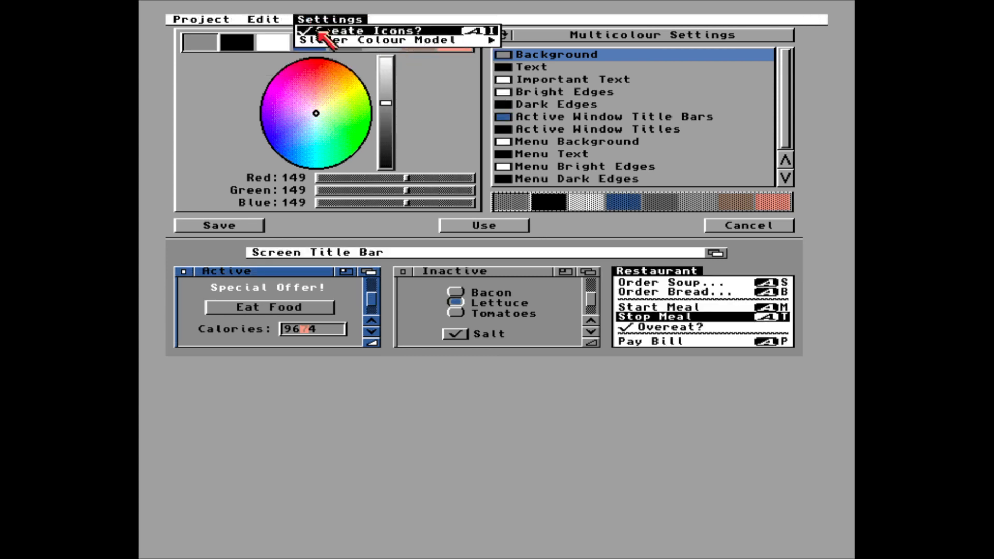
mouse_move(353, 68)
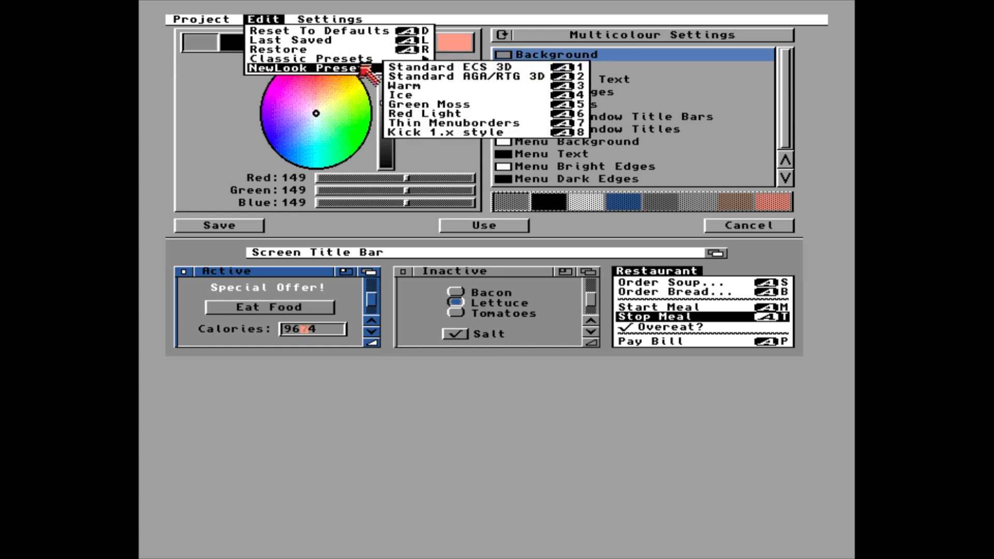
right_click(434, 132)
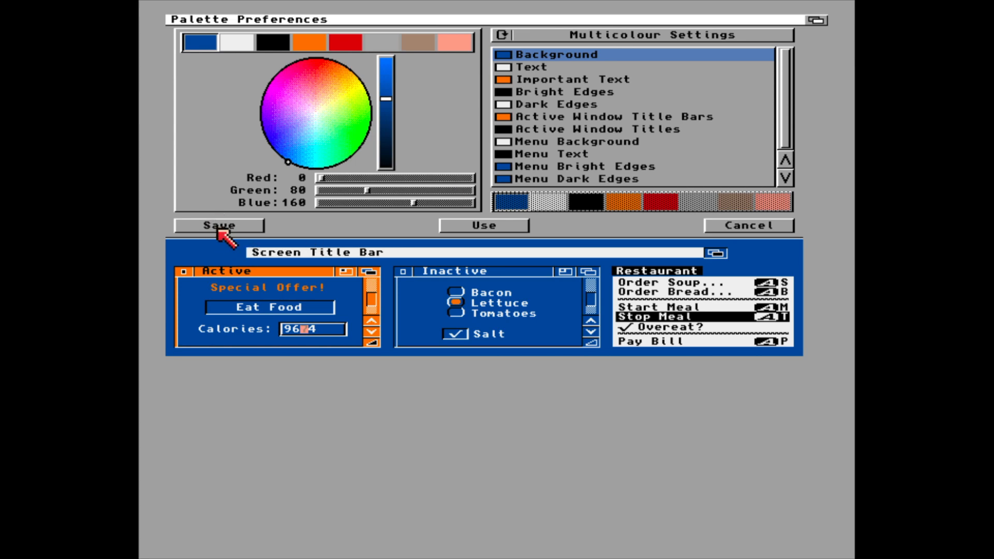
left_click(469, 228)
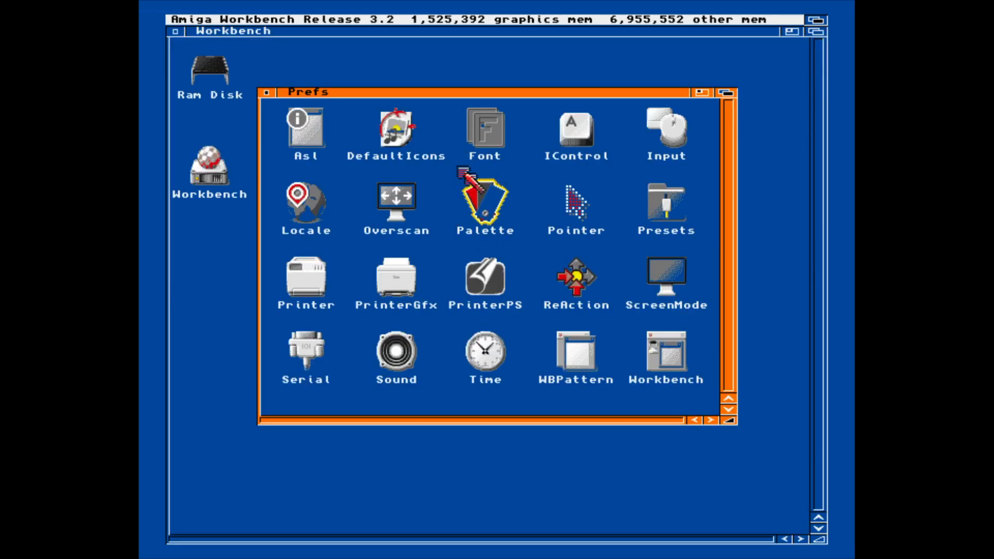
left_click(527, 188)
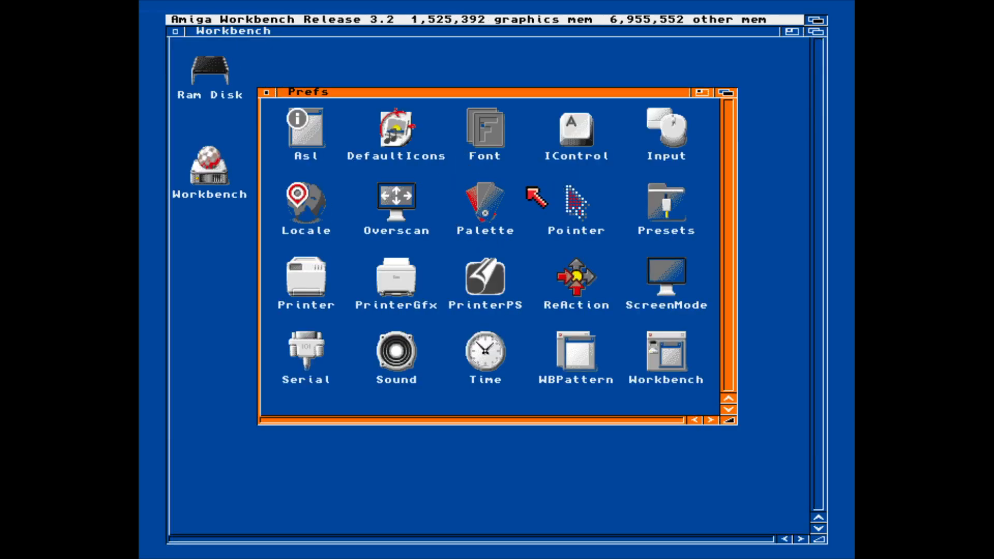
left_click_drag(344, 92, 381, 68)
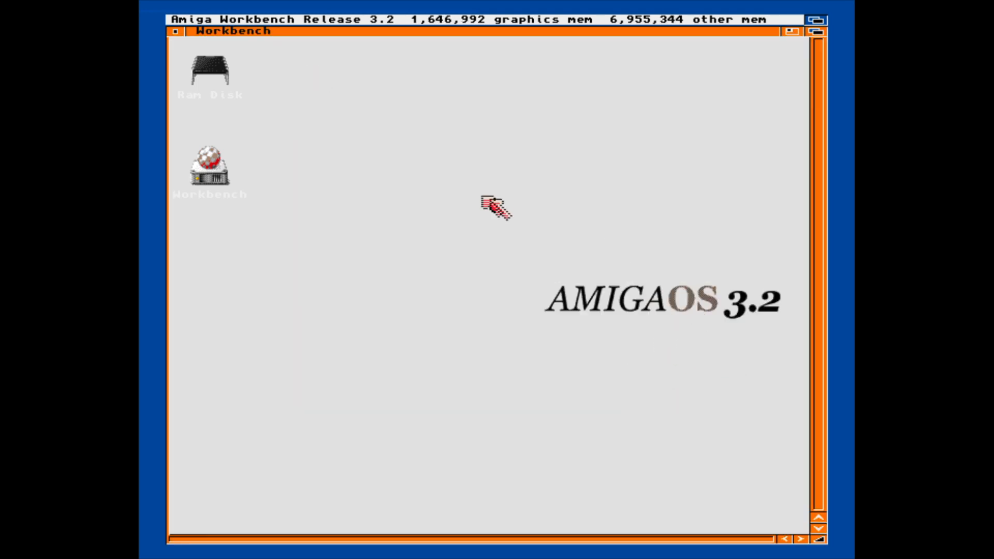
Step: Reopen the Palette preferences from the Workbench disk's Prefs drawer, and reset the colours to defaults for use
double_click(217, 175)
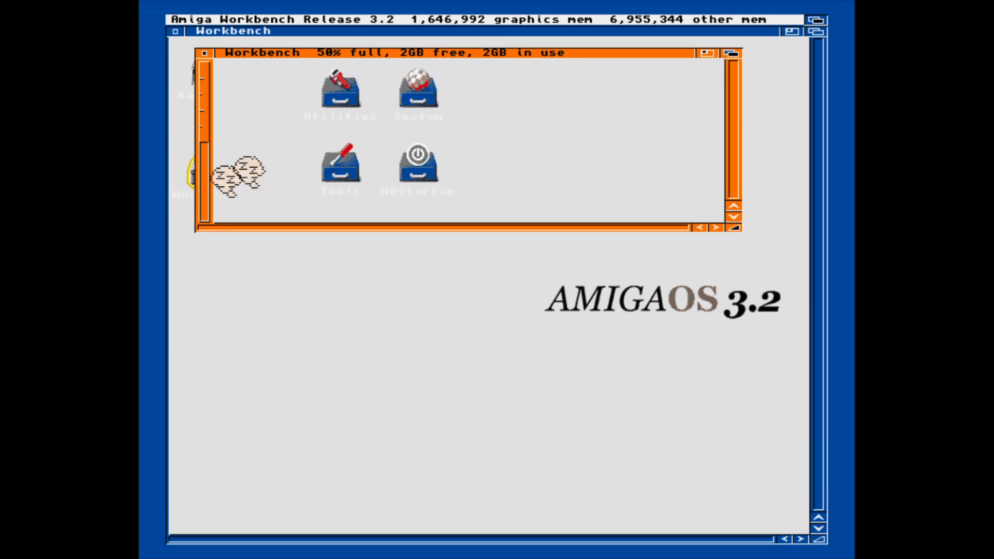
double_click(259, 123)
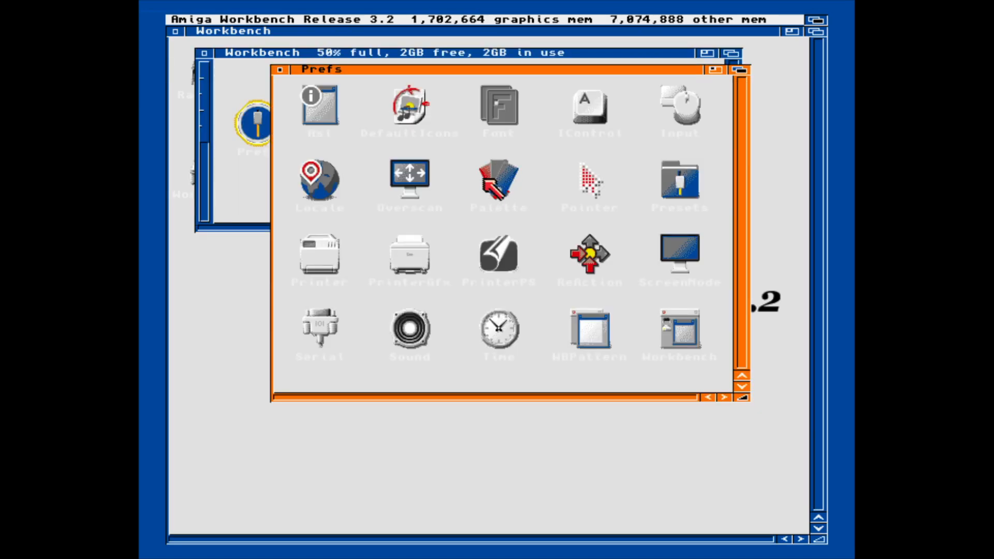
double_click(494, 178)
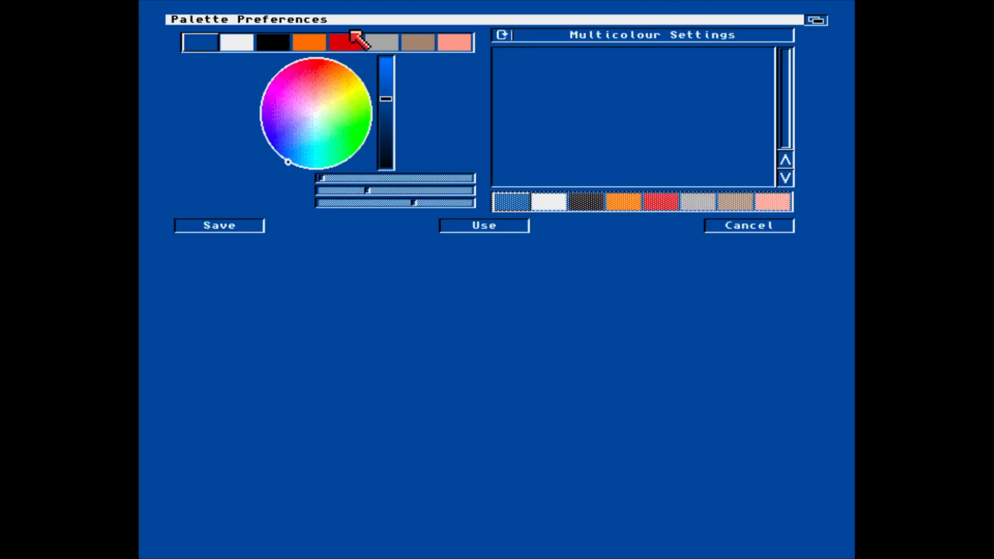
right_click(283, 18)
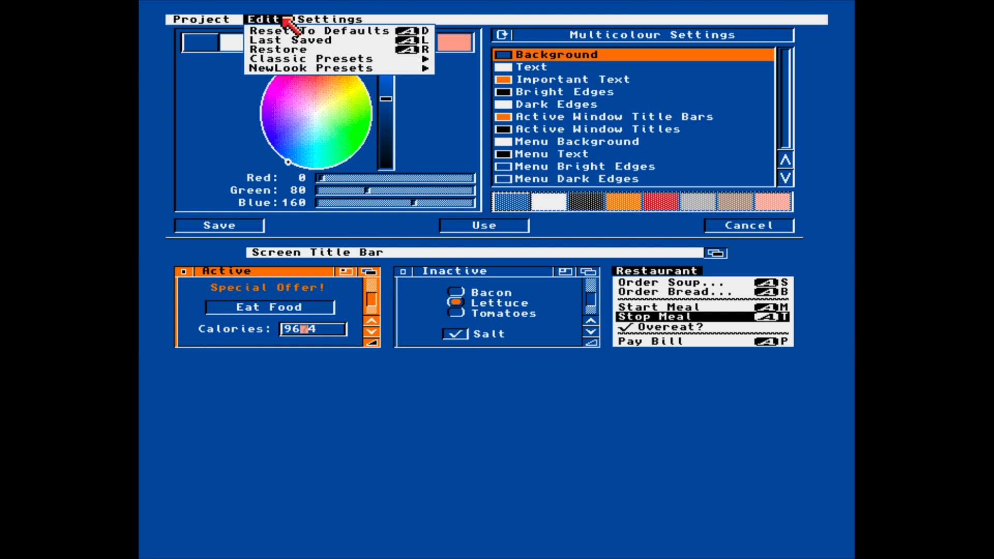
right_click(276, 50)
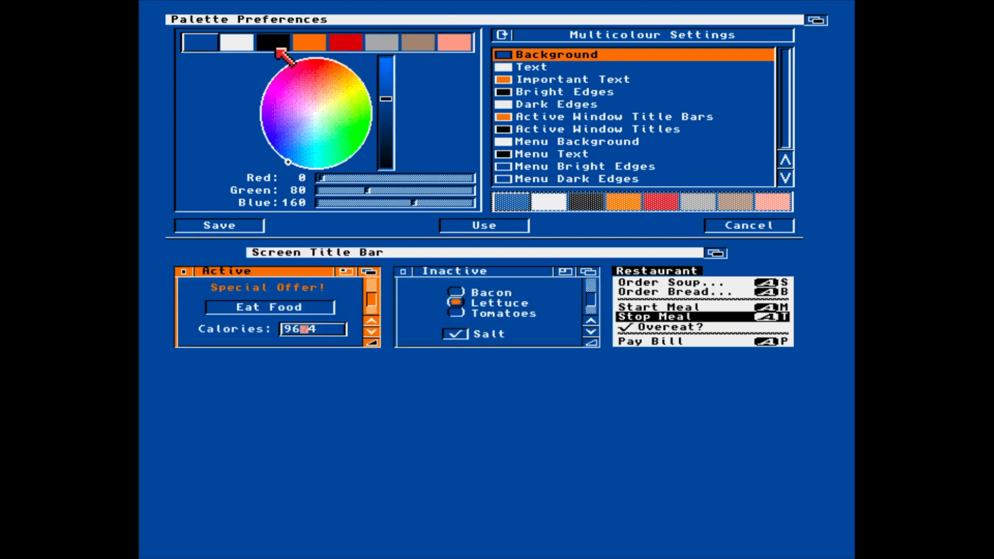
right_click(280, 21)
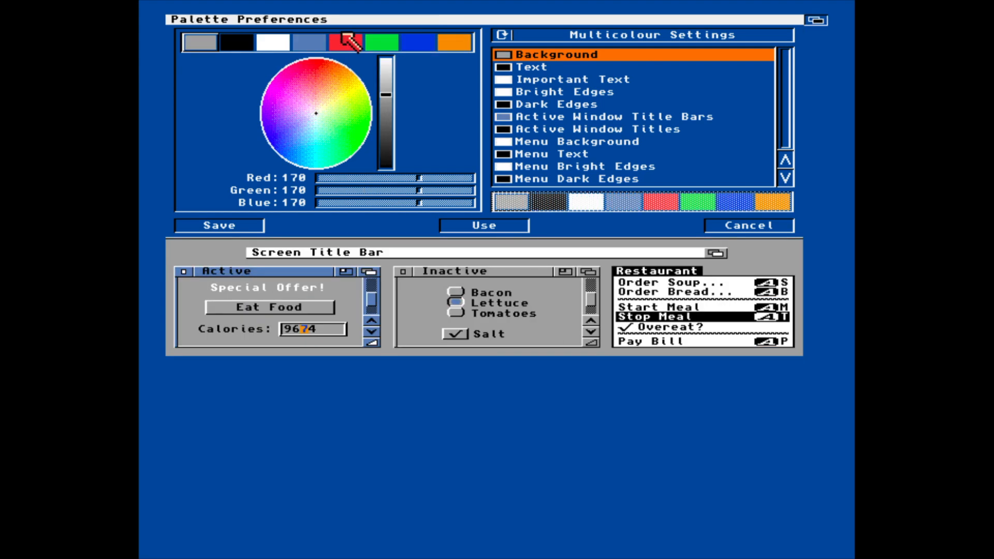
left_click(484, 225)
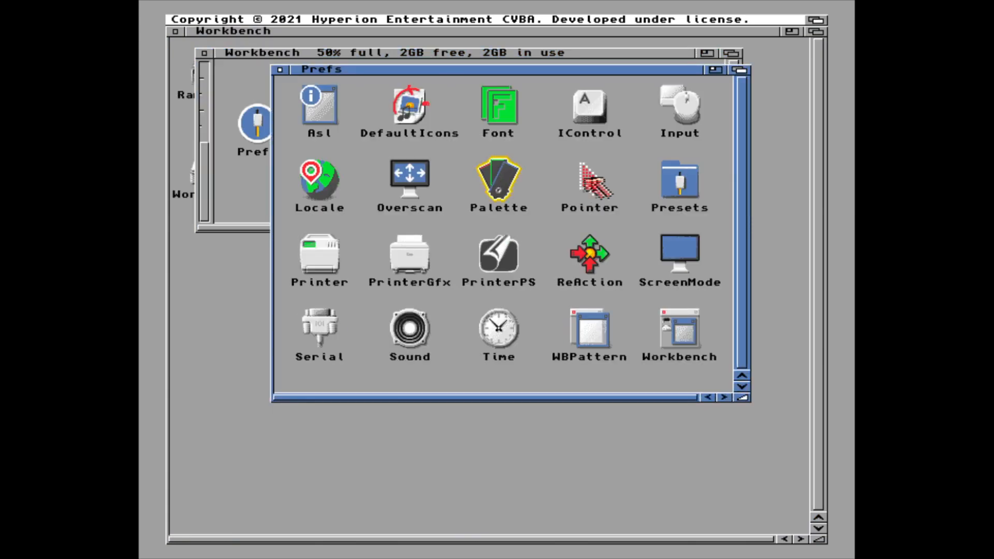
Step: Open the Pointer preferences, reset the pointer to defaults, and save the preferences
double_click(588, 178)
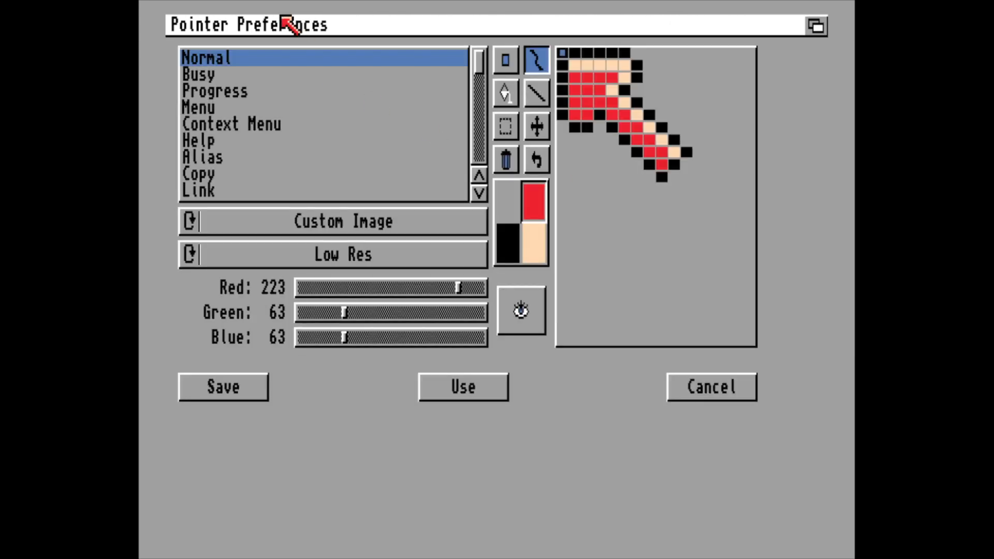
right_click(285, 23)
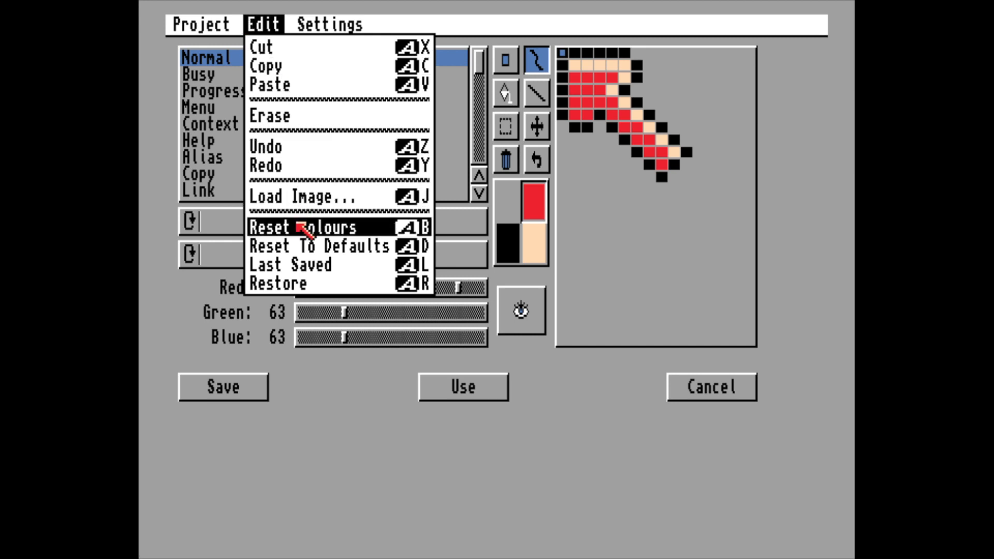
right_click(306, 246)
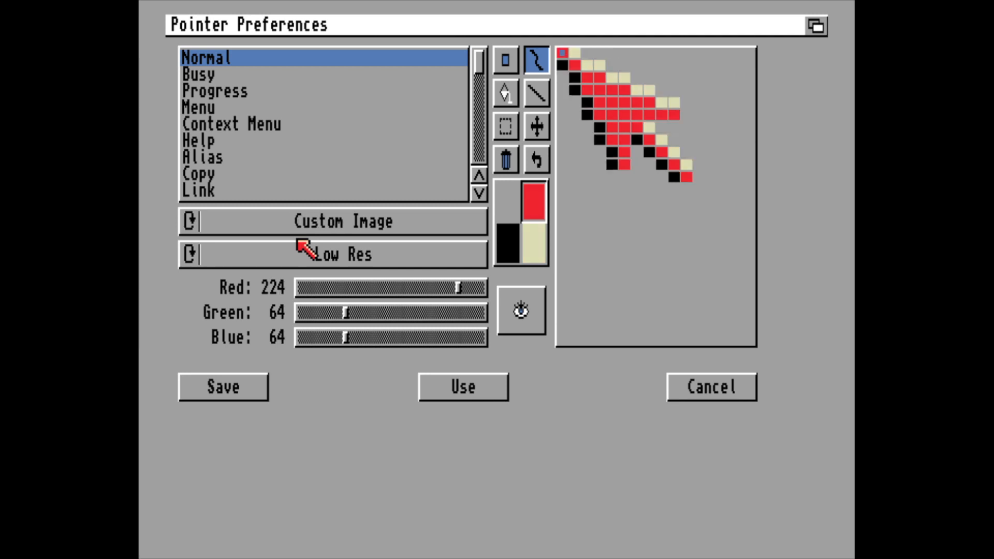
left_click(254, 397)
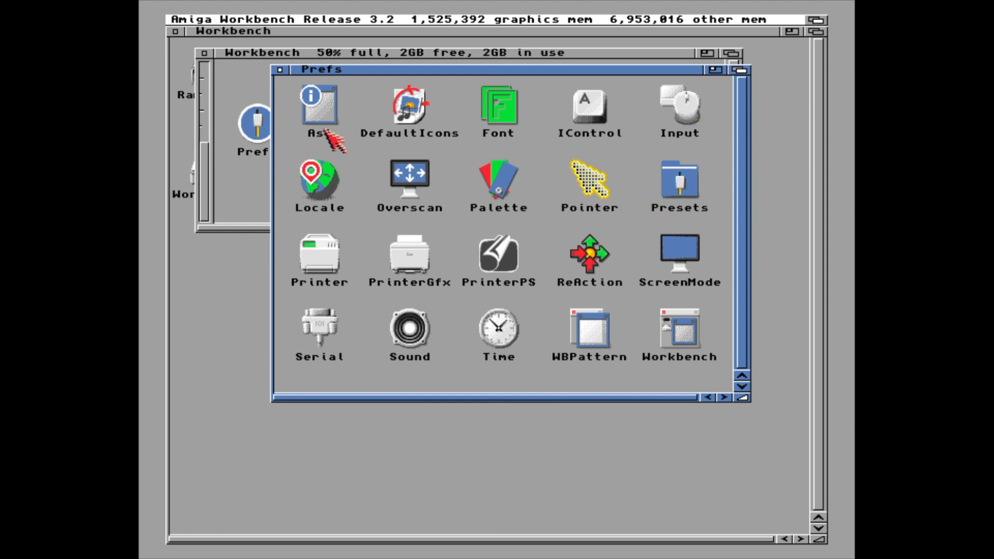
Step: Close the Prefs drawer and open a Shell from the System drawer
left_click(280, 69)
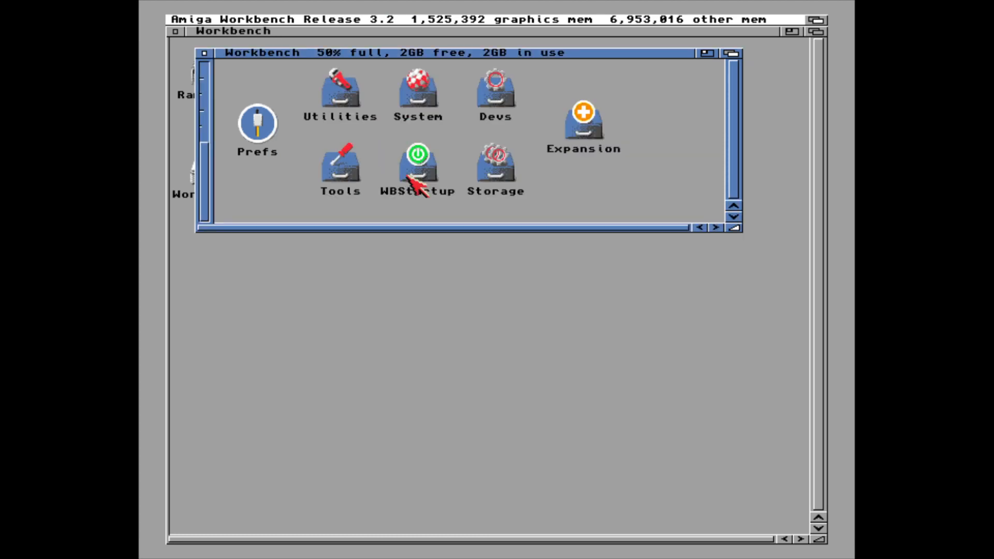
double_click(421, 83)
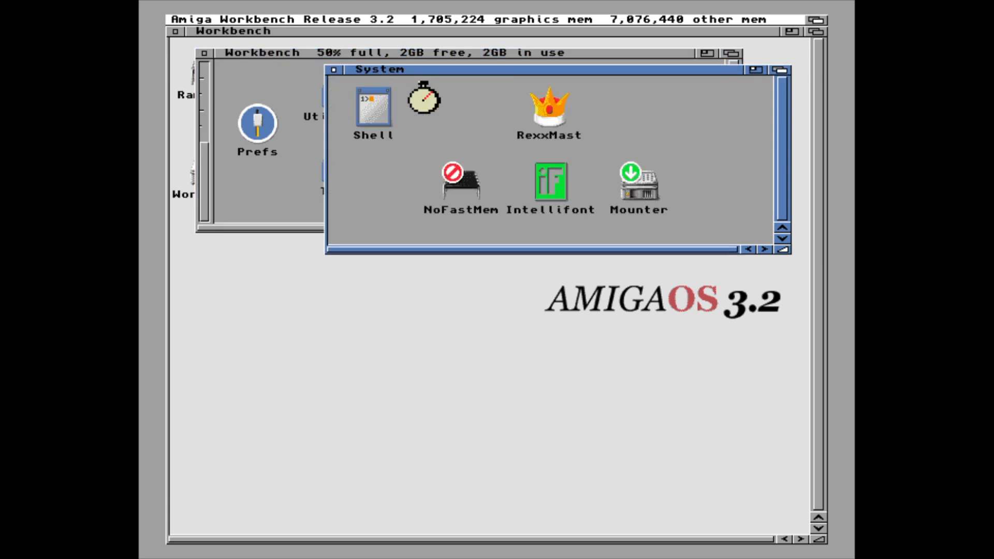
double_click(373, 101)
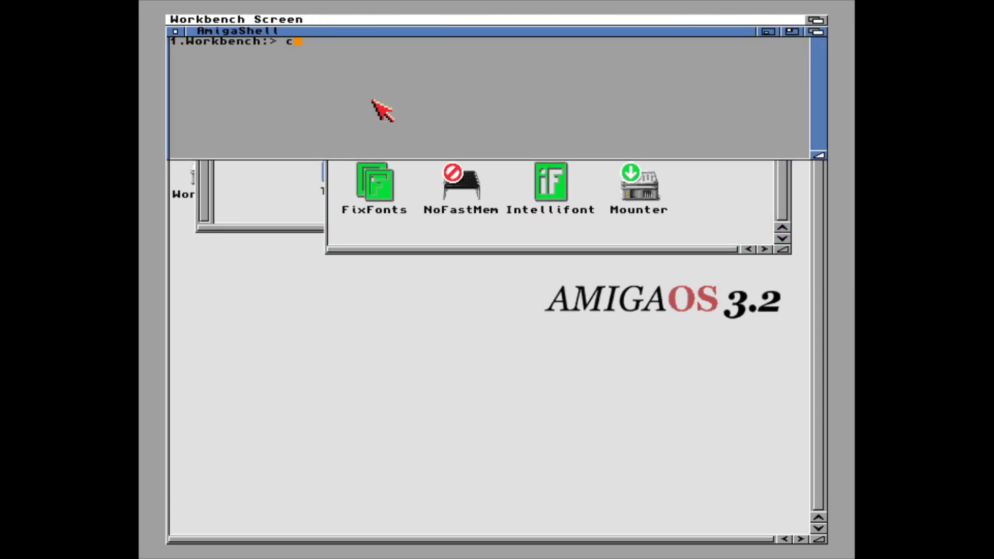
Step: Display the copy command's argument template with "copy ?" in the Shell, and leave its argument entry empty
type("copy ?")
key("Return")
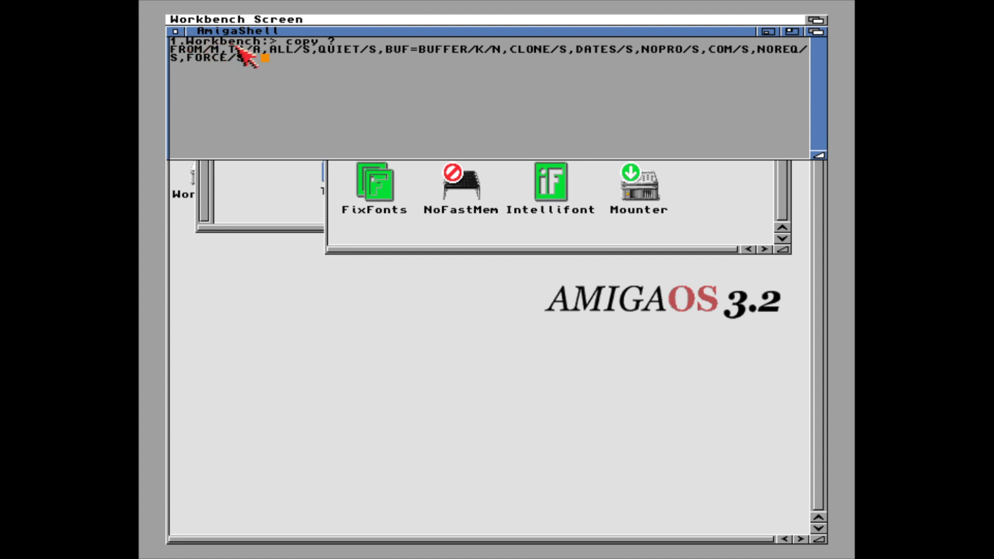
key("Return")
Step: Insert the Intellifont file's path at the Shell prompt using its icon, and close the Shell
left_click_drag(566, 199, 489, 151)
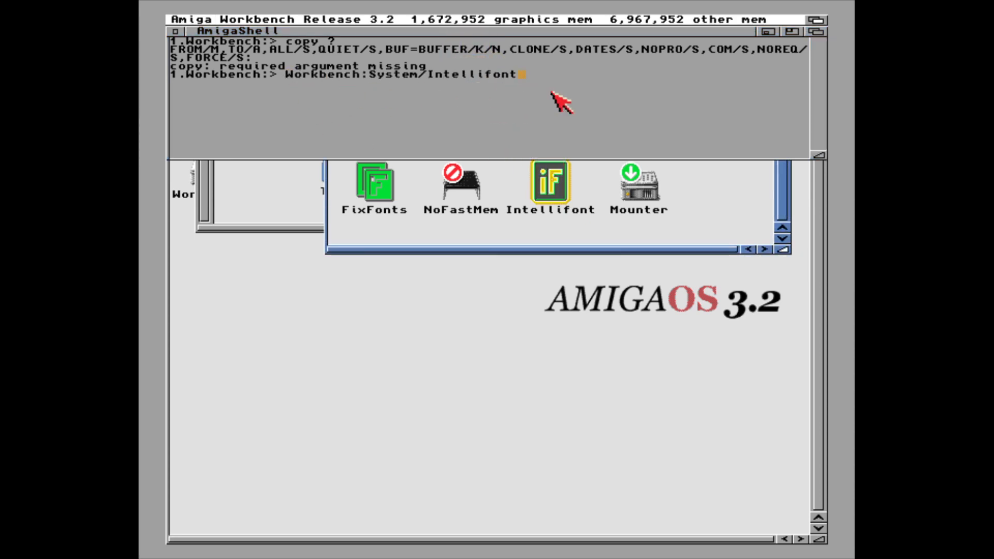
left_click(175, 32)
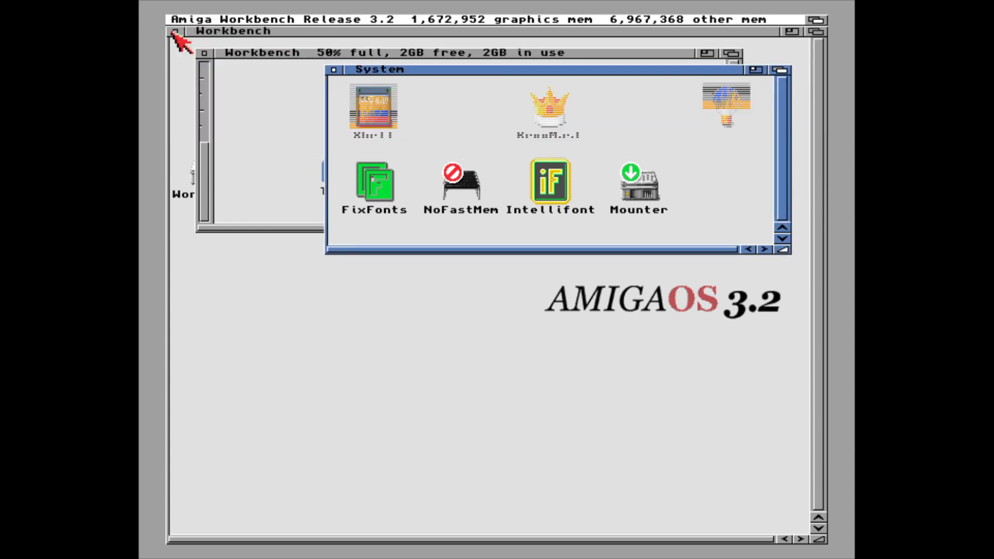
Step: Search all locations for a file with the exact name "diskdoctor", and select the matching entry
right_click(271, 16)
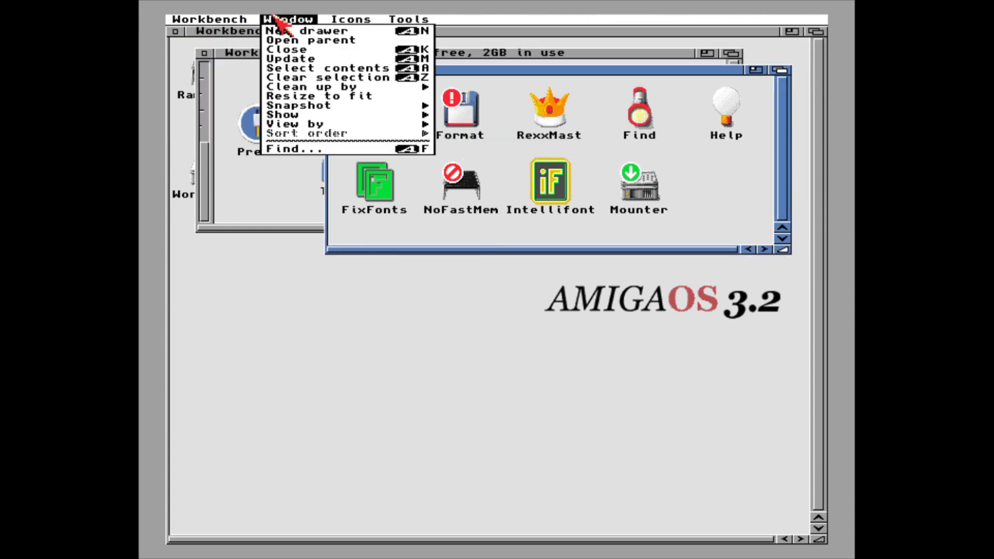
right_click(285, 149)
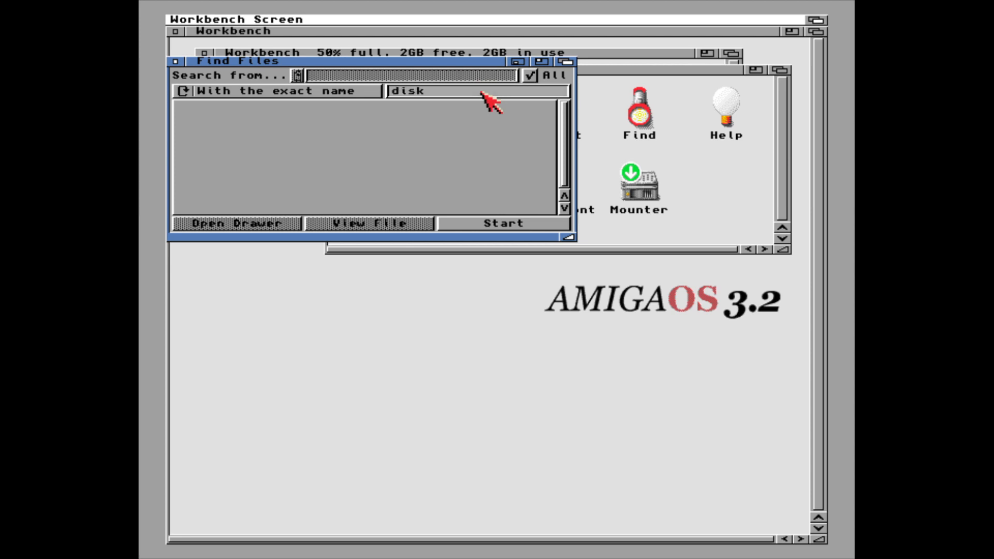
key("Return")
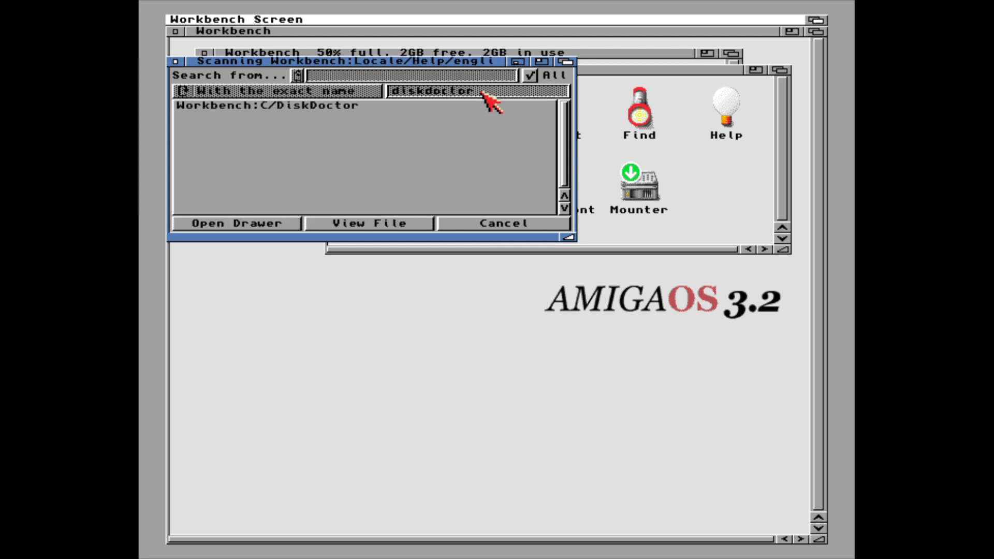
left_click(323, 107)
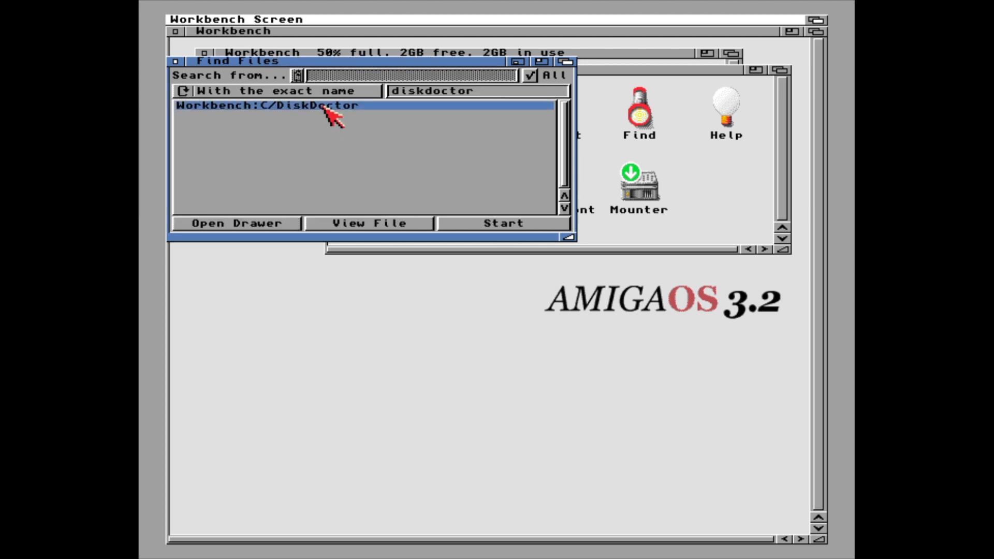
Step: Open the drawer containing the found DiskDoctor file, show all files in it, and enlarge its window
left_click(275, 227)
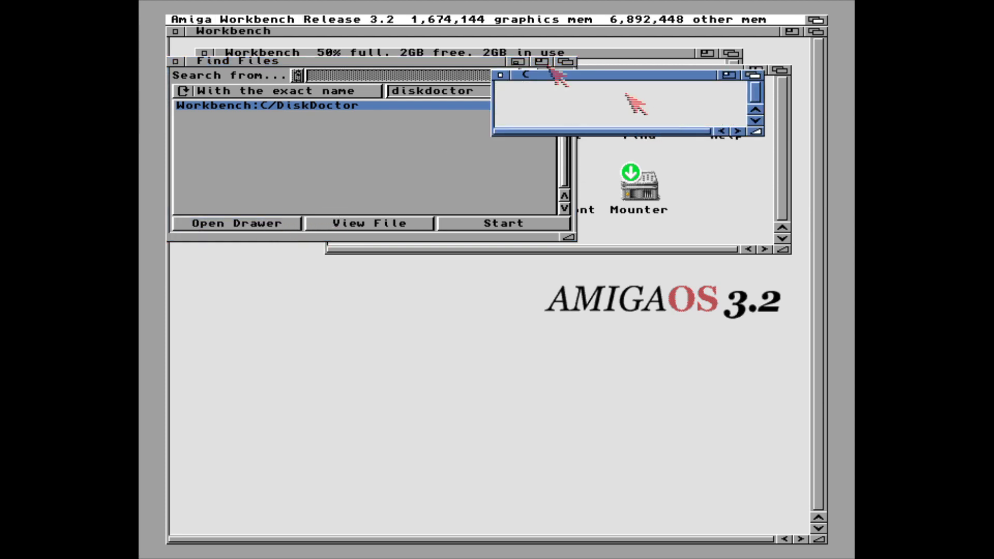
right_click(290, 16)
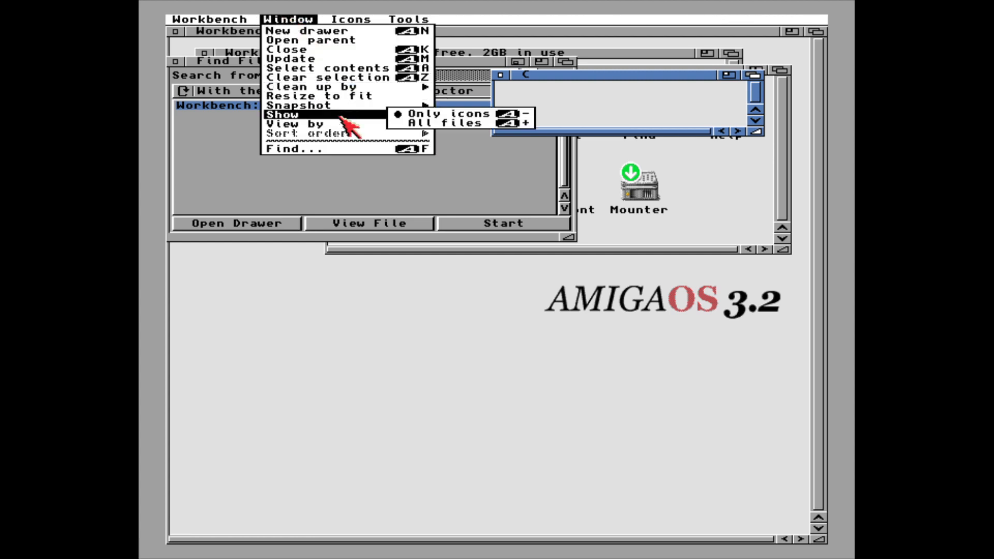
left_click(418, 124)
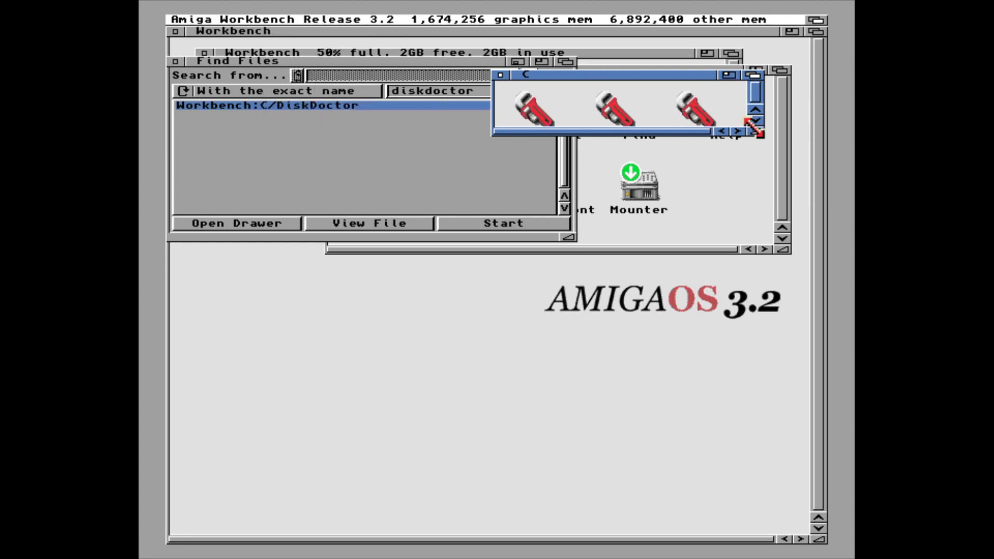
left_click_drag(755, 127, 792, 280)
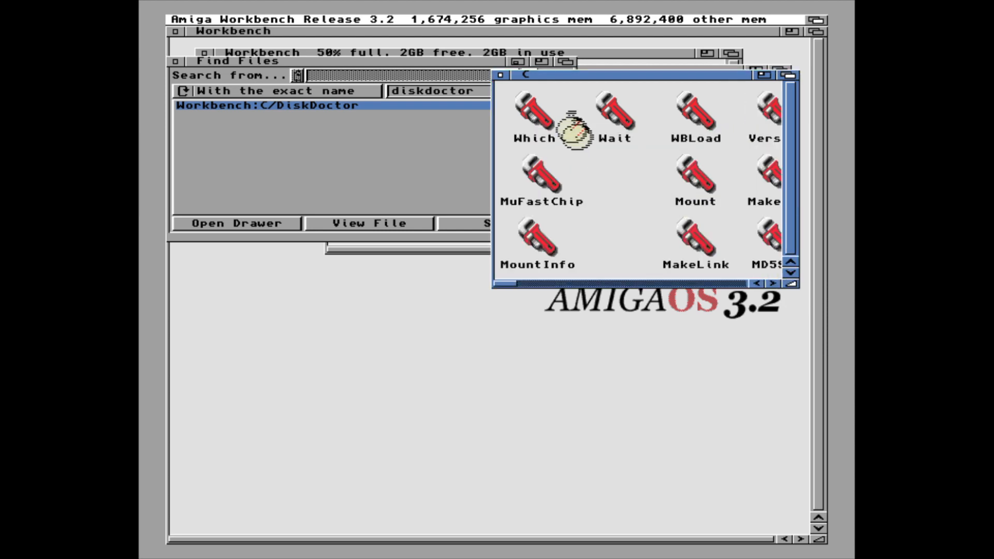
Step: Close the C drawer, the Find Files window and the System drawer
left_click(501, 75)
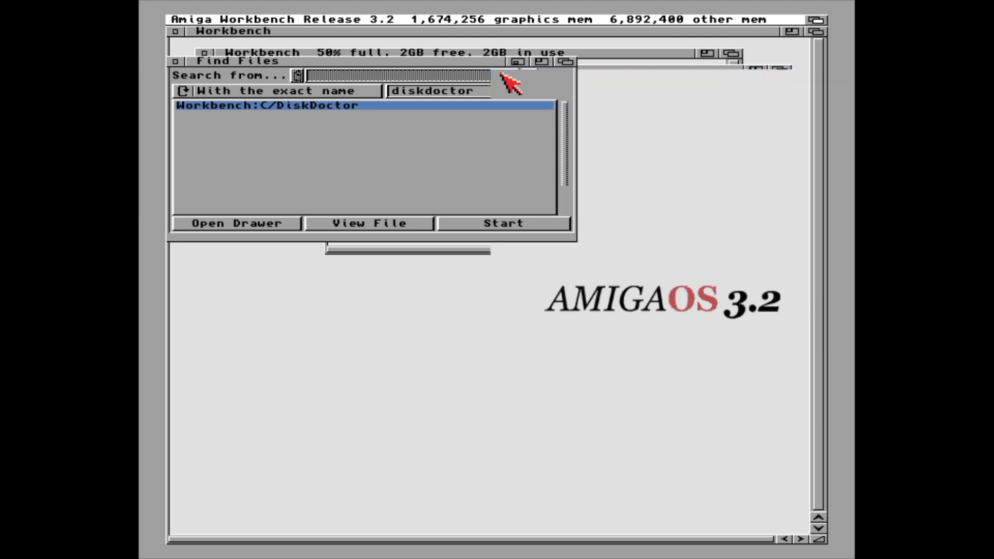
left_click(175, 61)
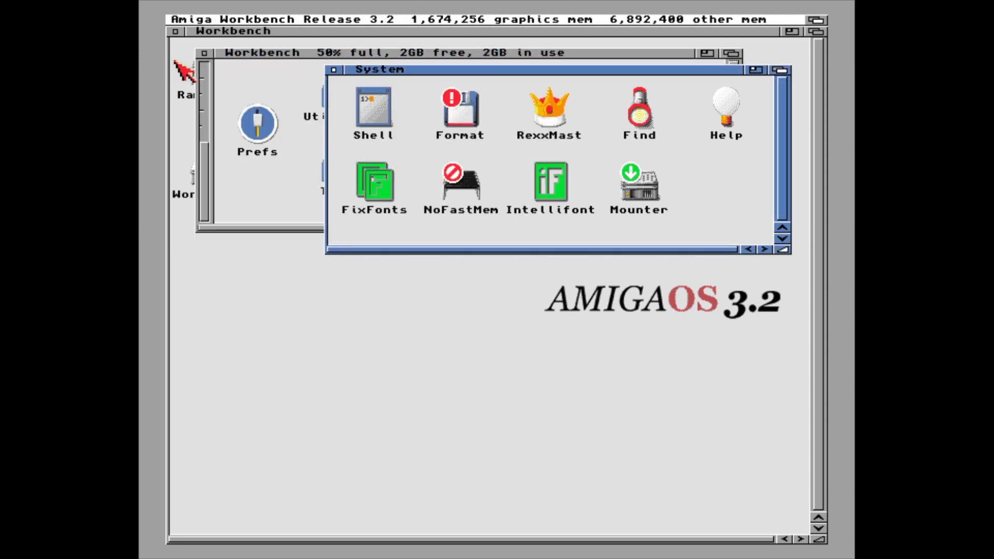
left_click(331, 69)
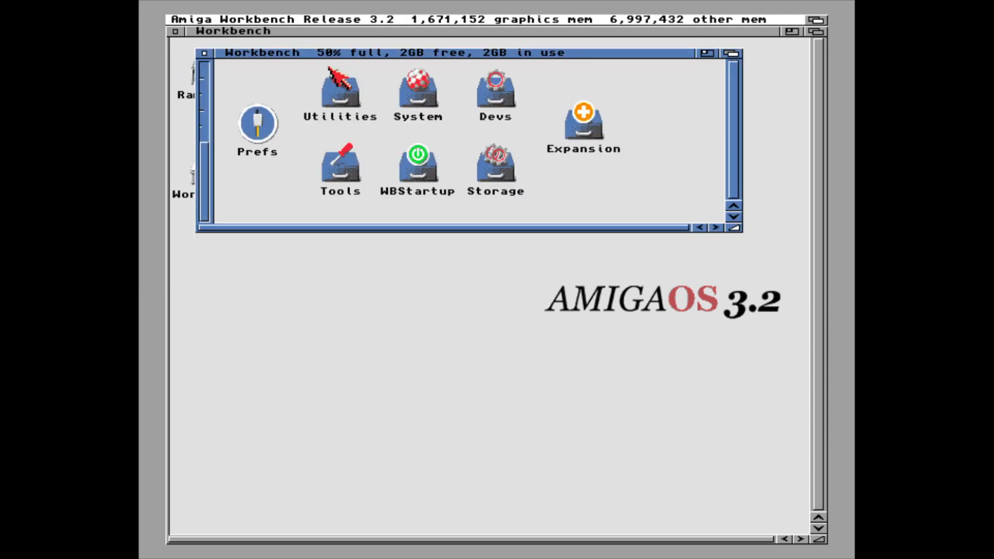
Step: Open the Tools drawer and view the system, memory and expansion board information with ShowConfig, closing it when done
double_click(360, 192)
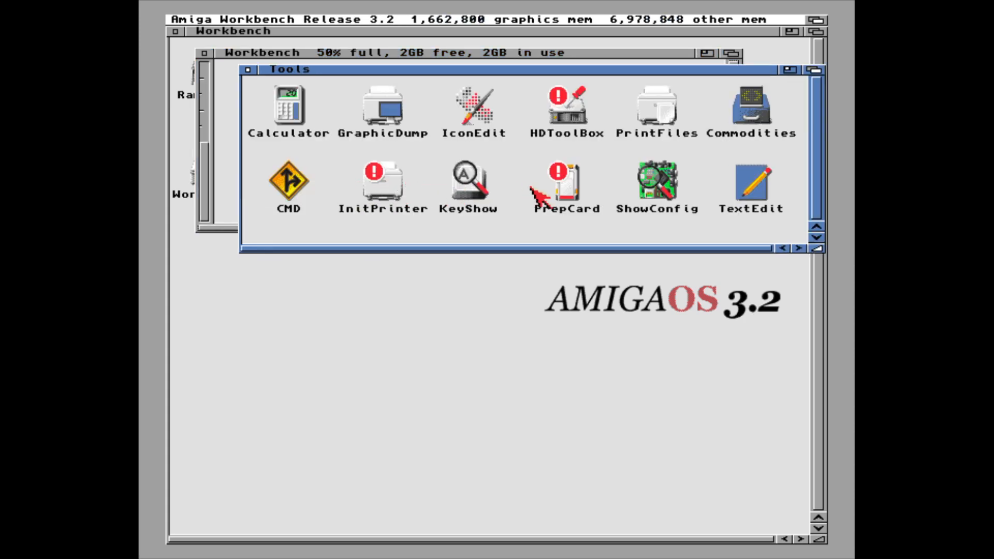
left_click(652, 180)
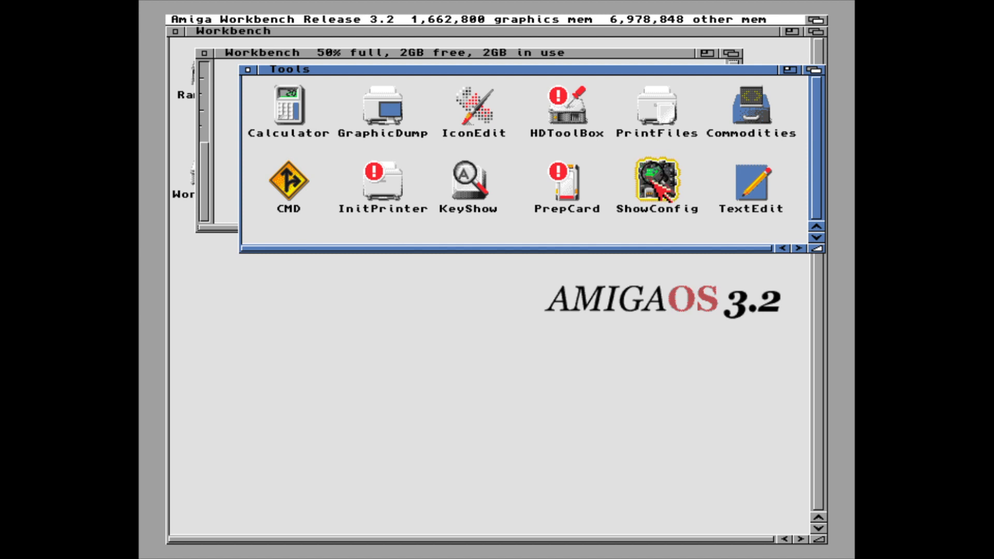
double_click(651, 180)
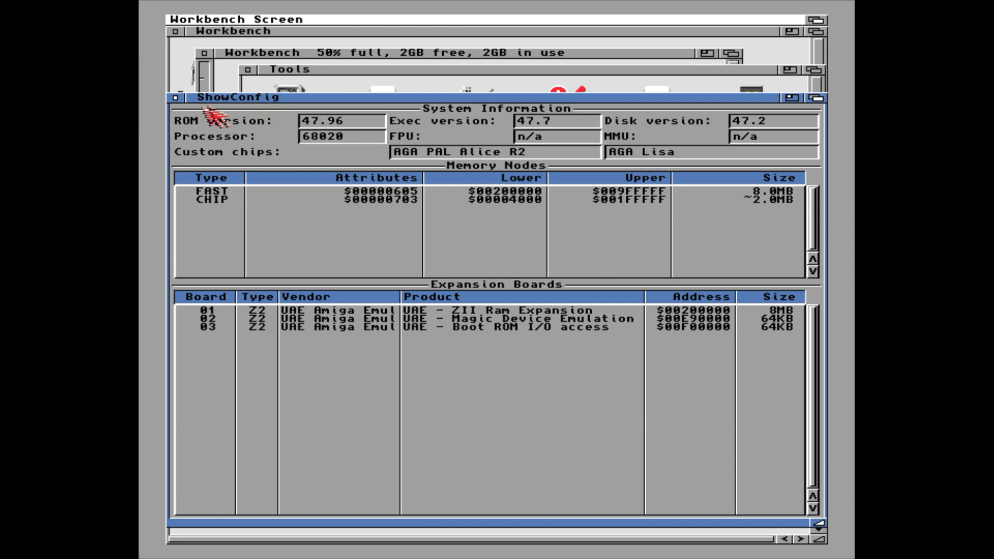
left_click(176, 97)
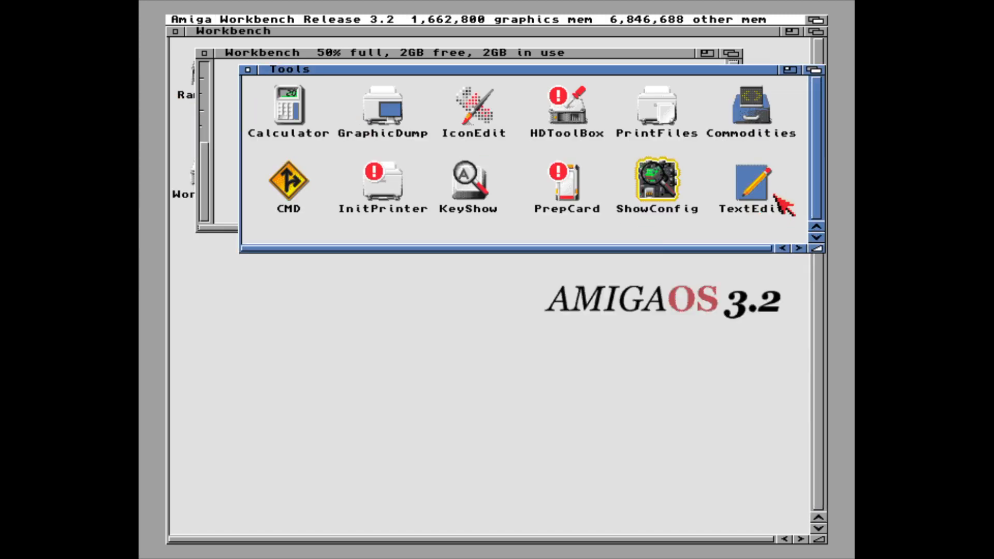
Step: Launch TextEdit from the Tools drawer and add a second untitled document in its own tab
left_click(761, 199)
double_click(762, 199)
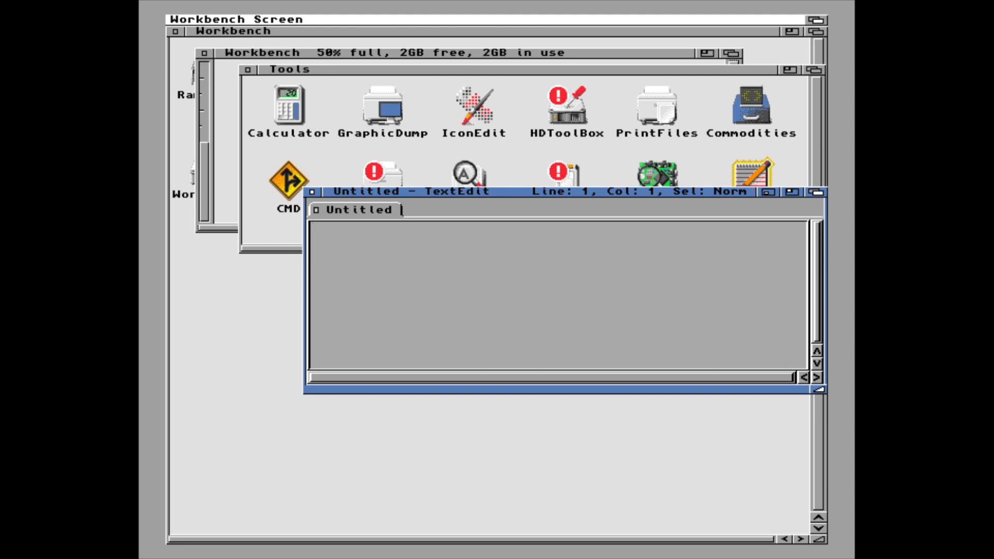
right_click(181, 20)
right_click(182, 31)
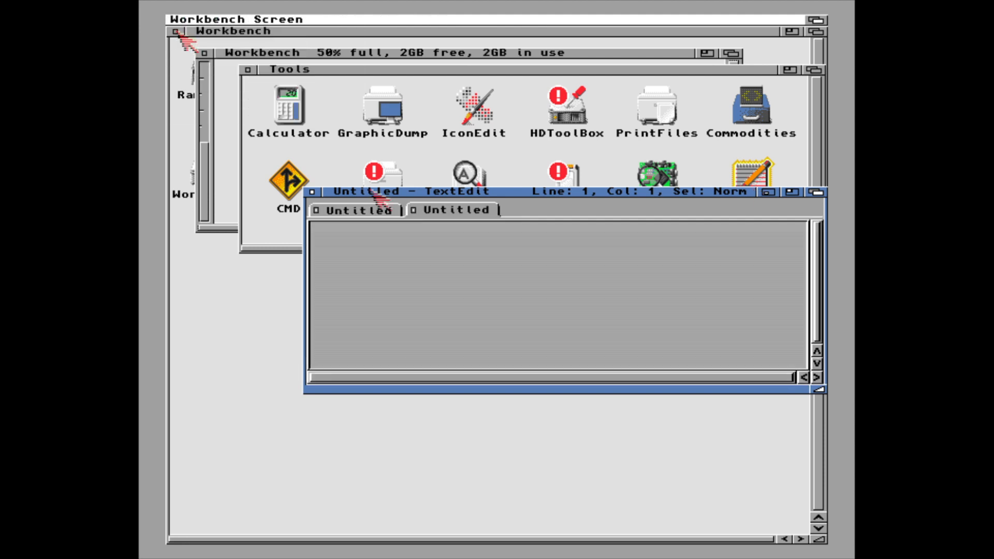
left_click(394, 213)
left_click(433, 215)
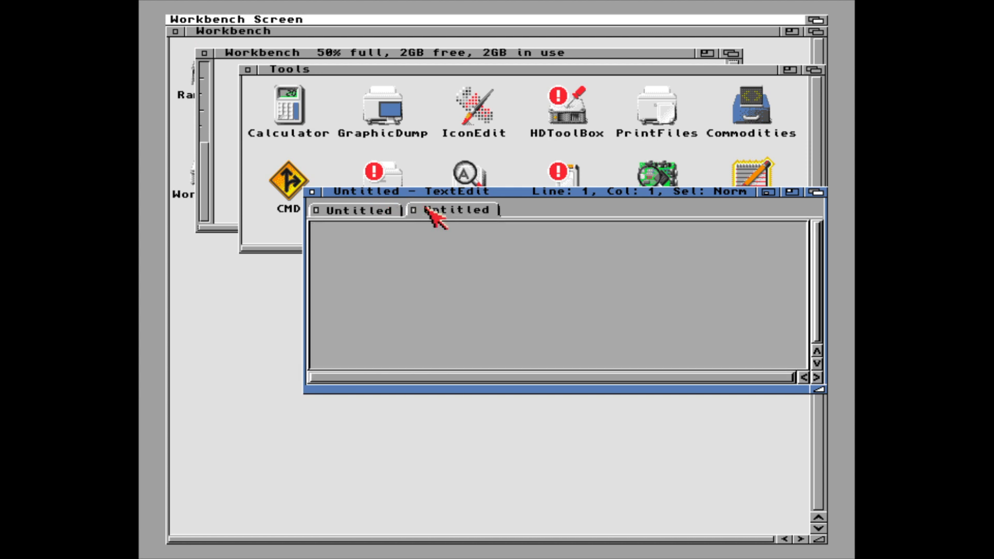
Step: Set the second document's filetype to C and enable line numbers in the C filetype options
right_click(306, 21)
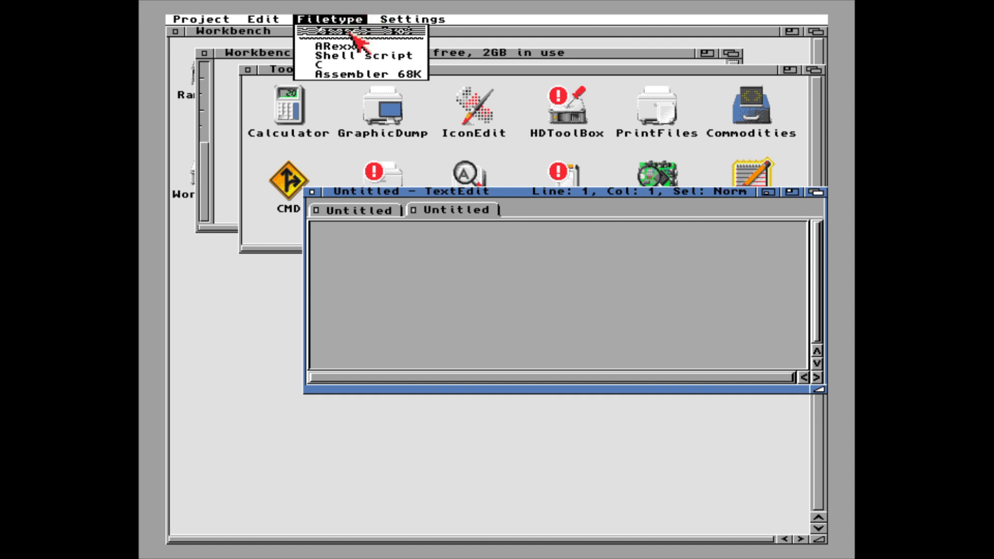
right_click(343, 65)
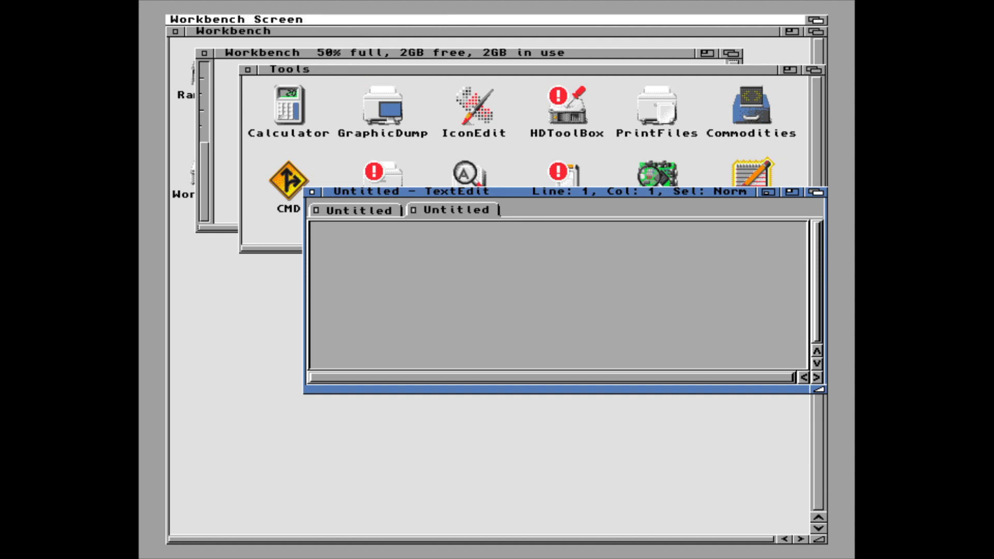
right_click(343, 20)
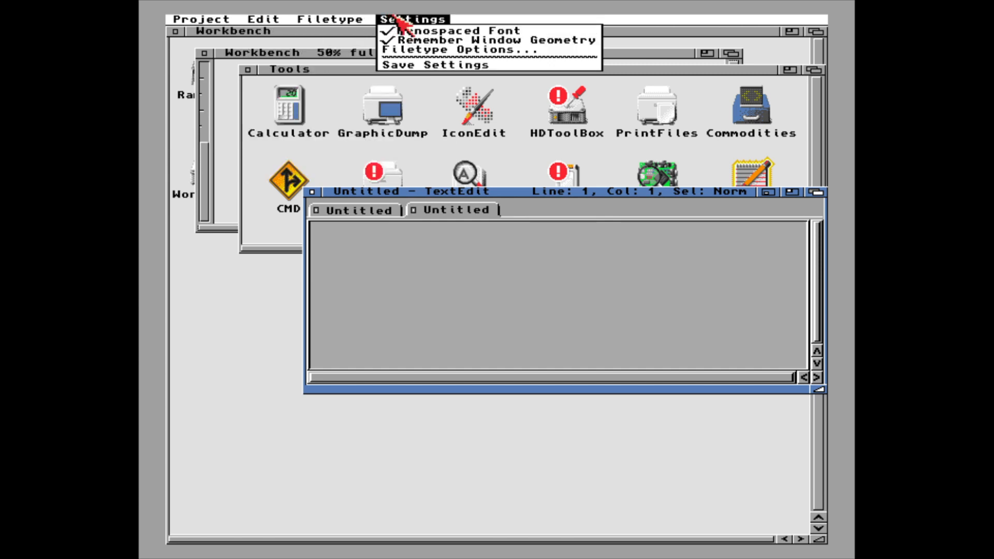
right_click(403, 51)
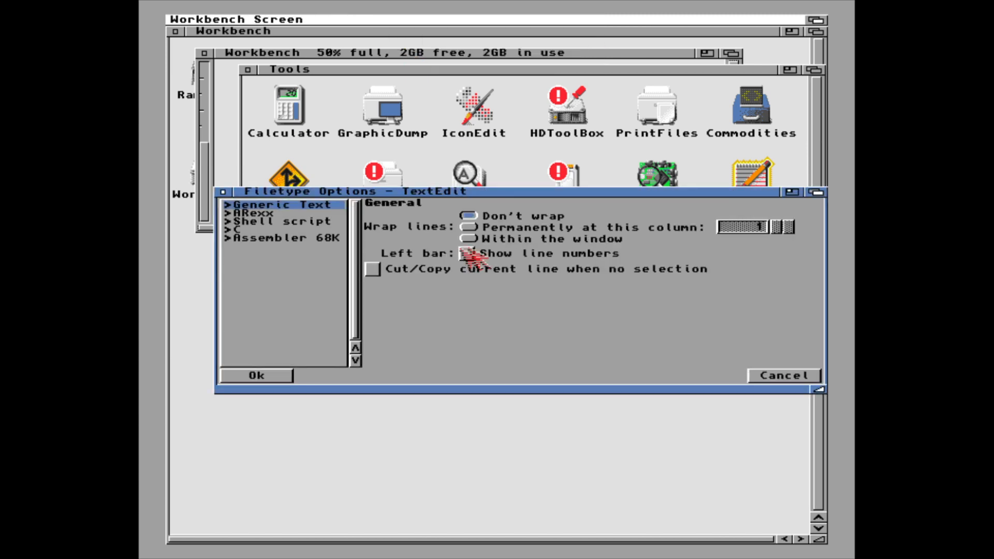
left_click(312, 230)
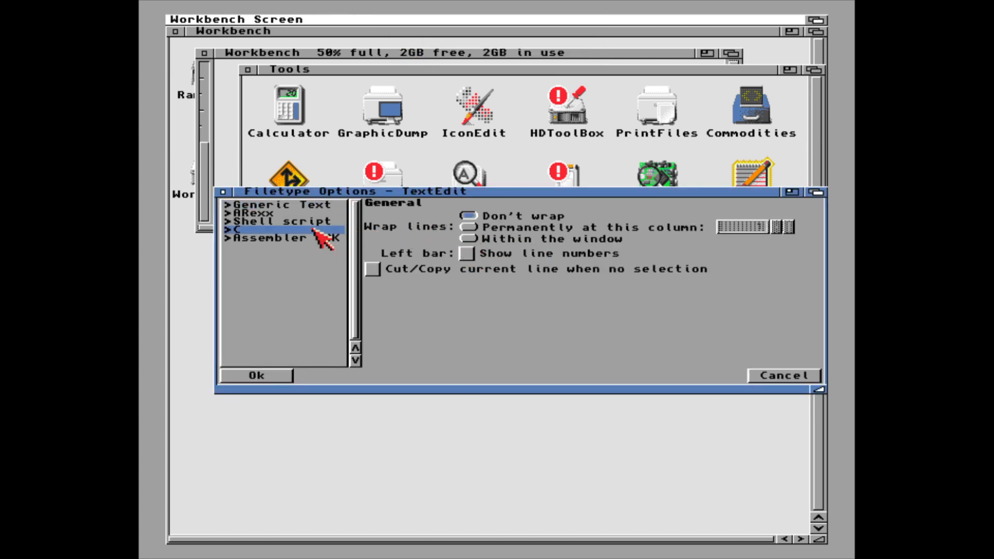
left_click(468, 253)
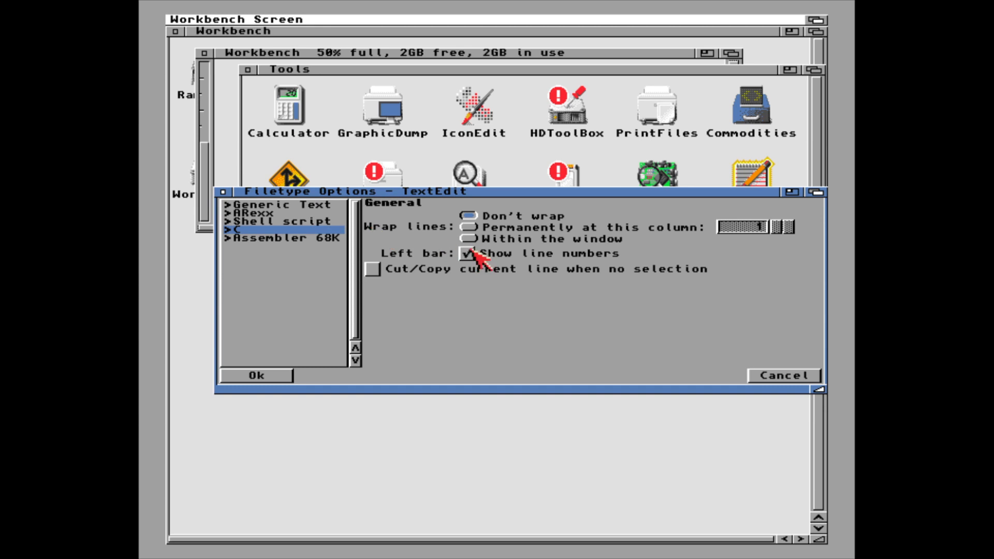
left_click(241, 376)
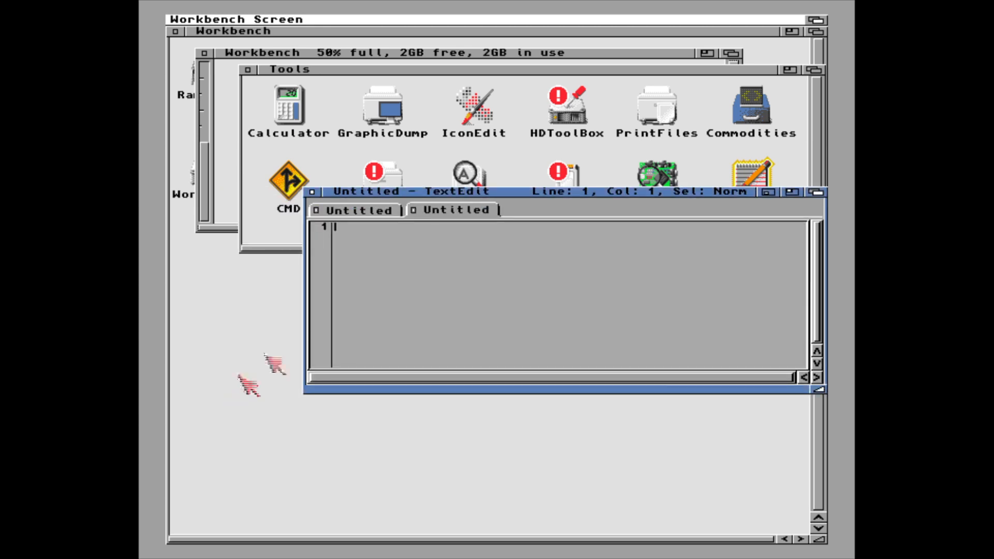
Step: Enter "int main(int " in the C document and "This quick brown fox jumped over a lazy dog" in the first document, and return to the C document
type("int ")
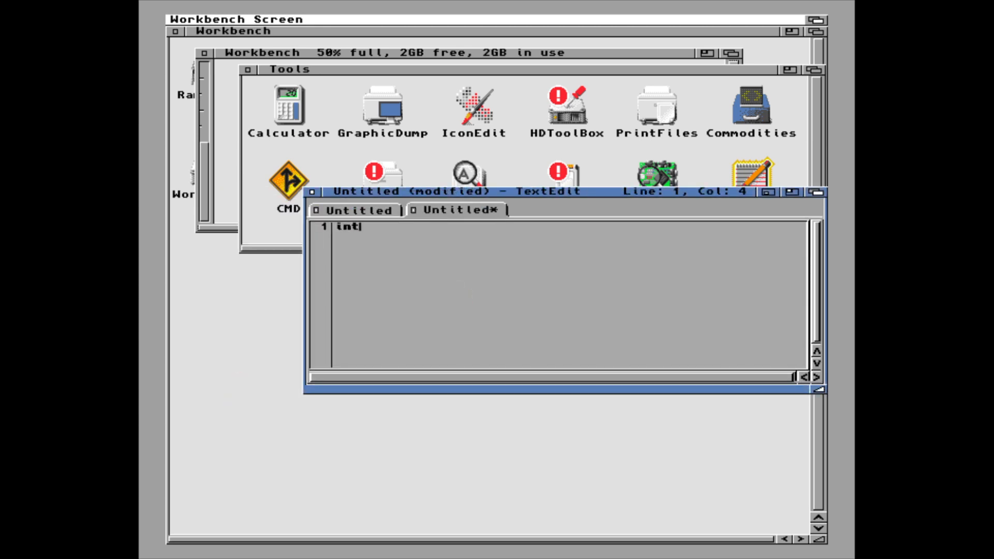
type("main(int")
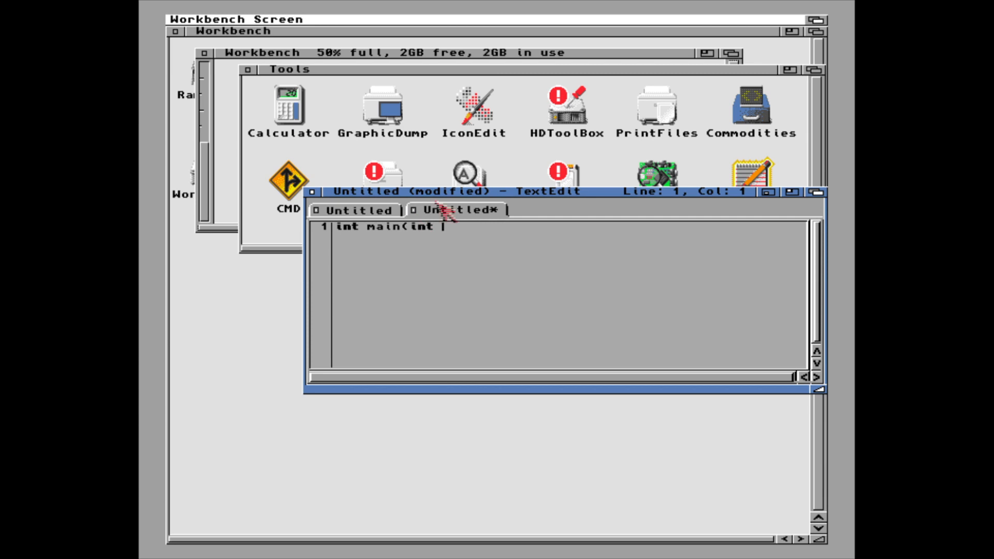
left_click(374, 211)
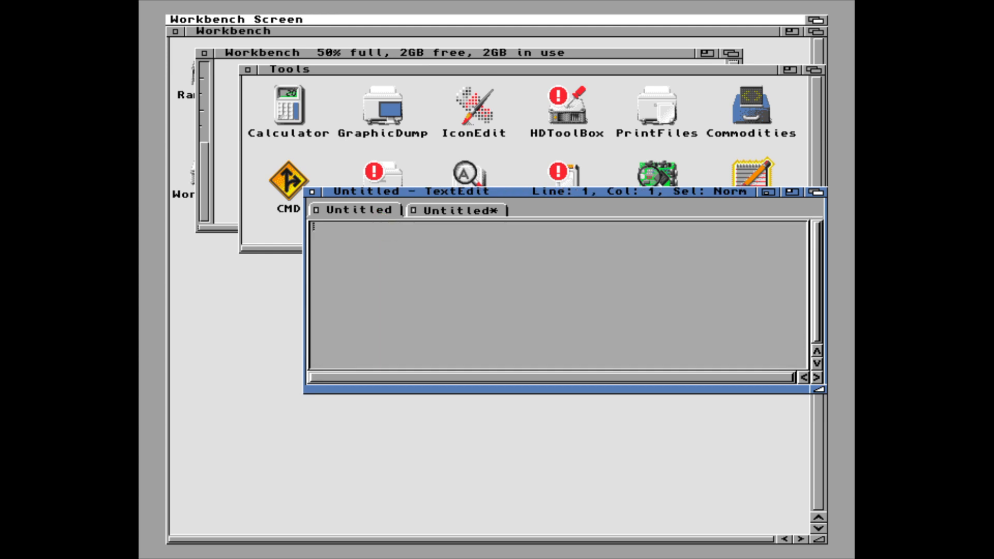
type("This ")
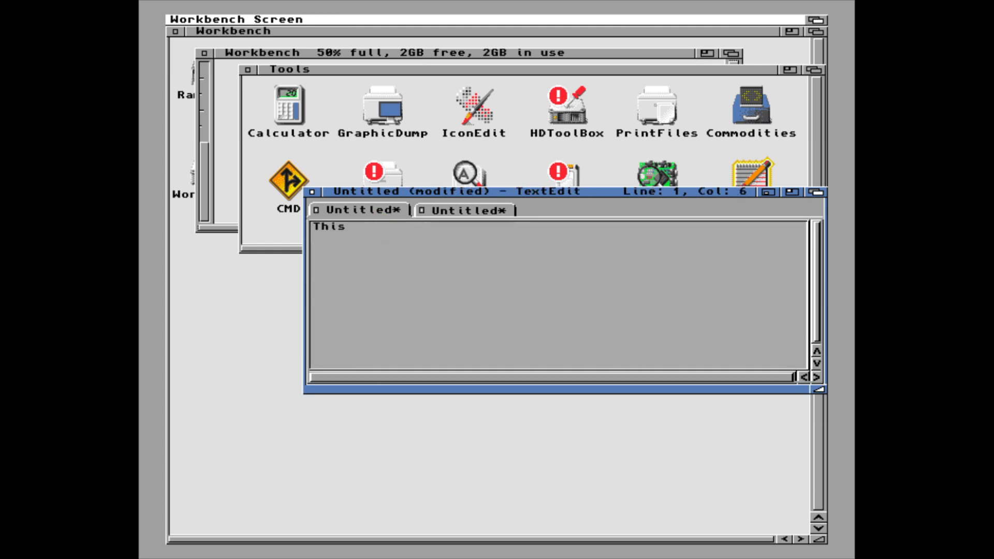
type("quick brown fox ju")
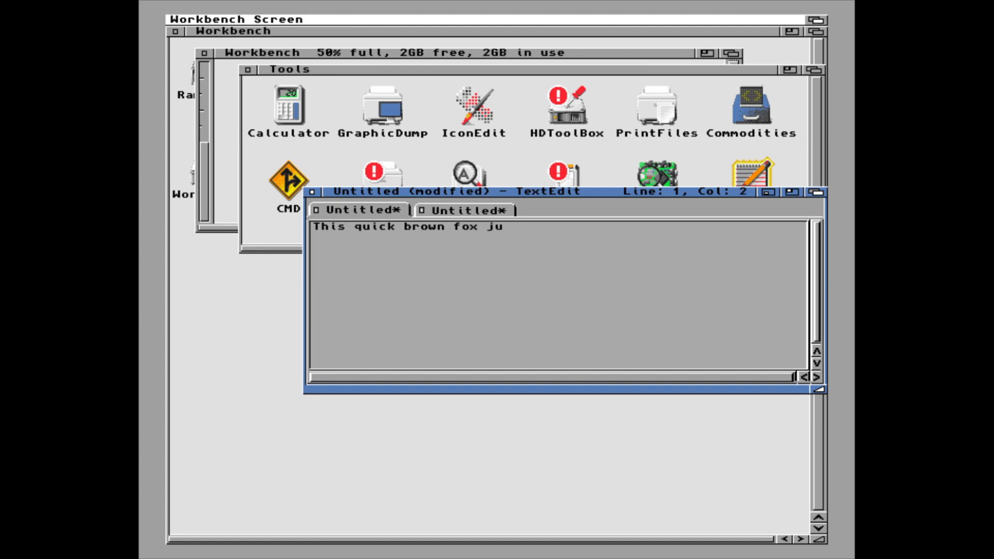
type("mped over a lazy")
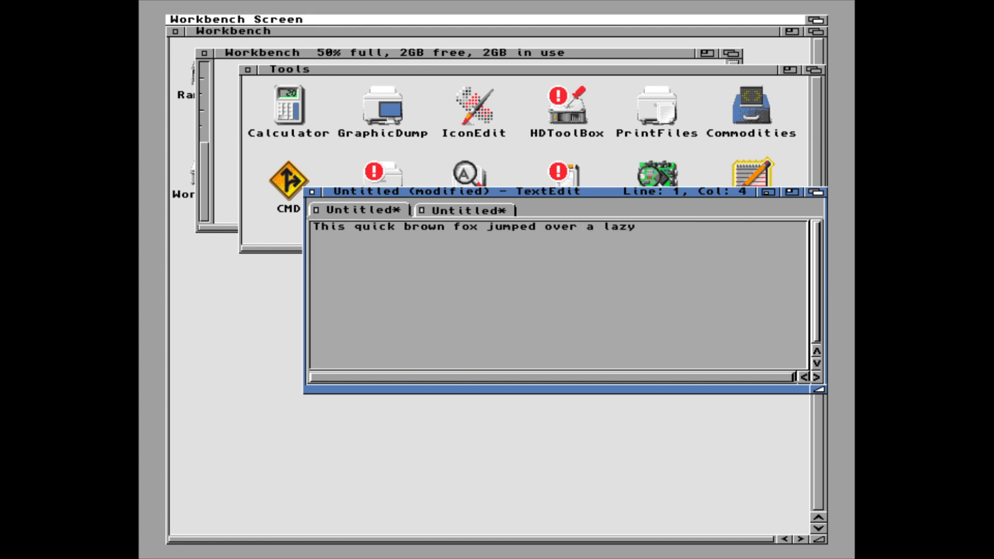
type(" dog")
left_click(450, 208)
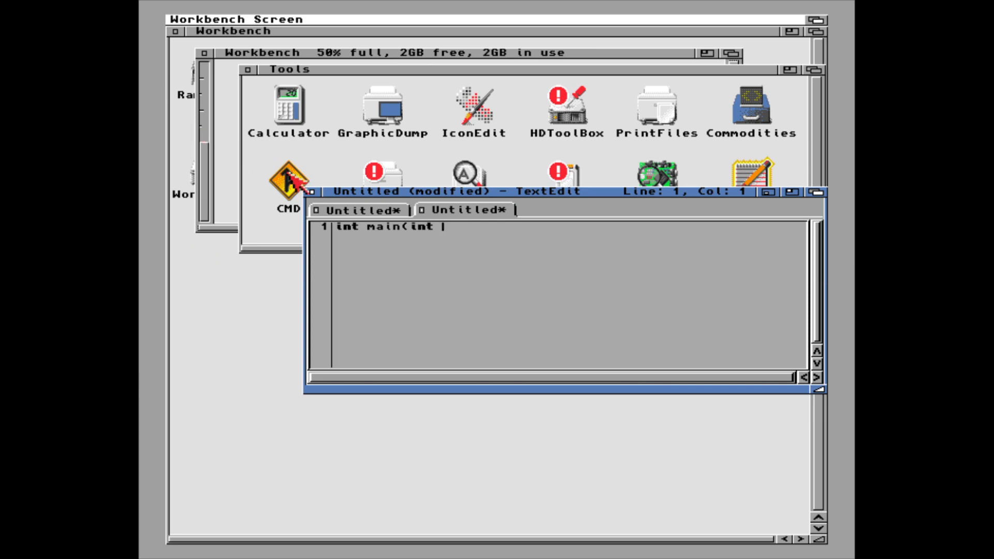
Step: Quit TextEdit without saving the documents, and close the Tools drawer and the Workbench disk window
left_click(312, 192)
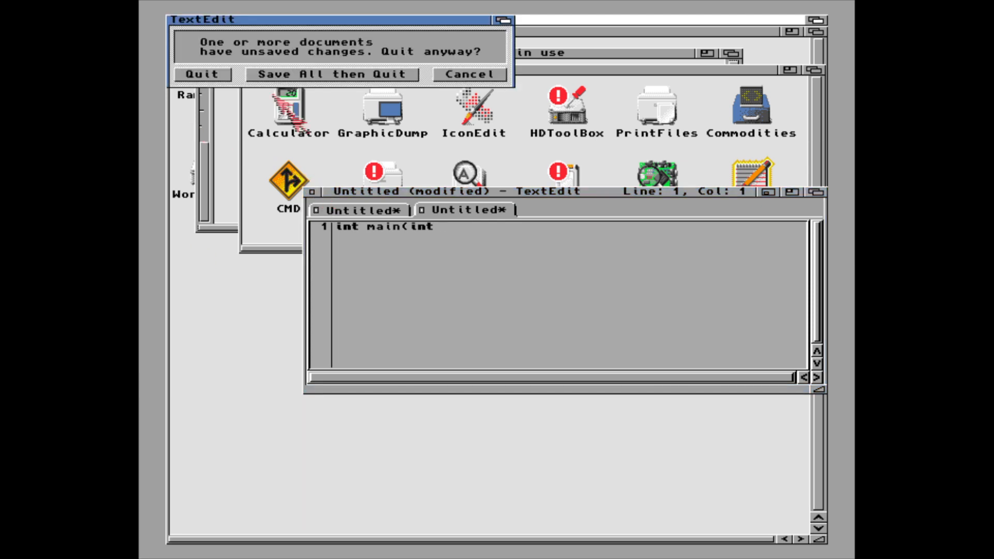
left_click(218, 75)
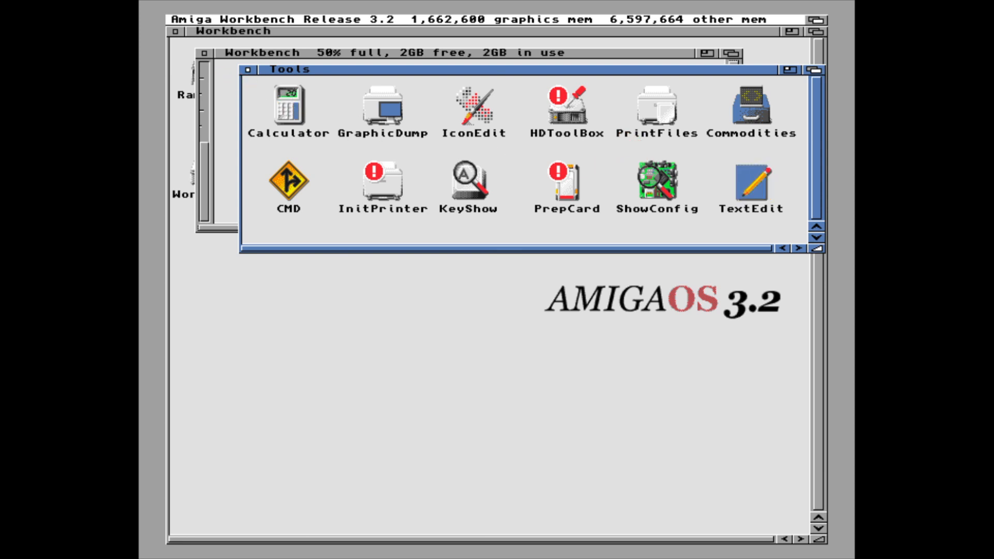
left_click(248, 70)
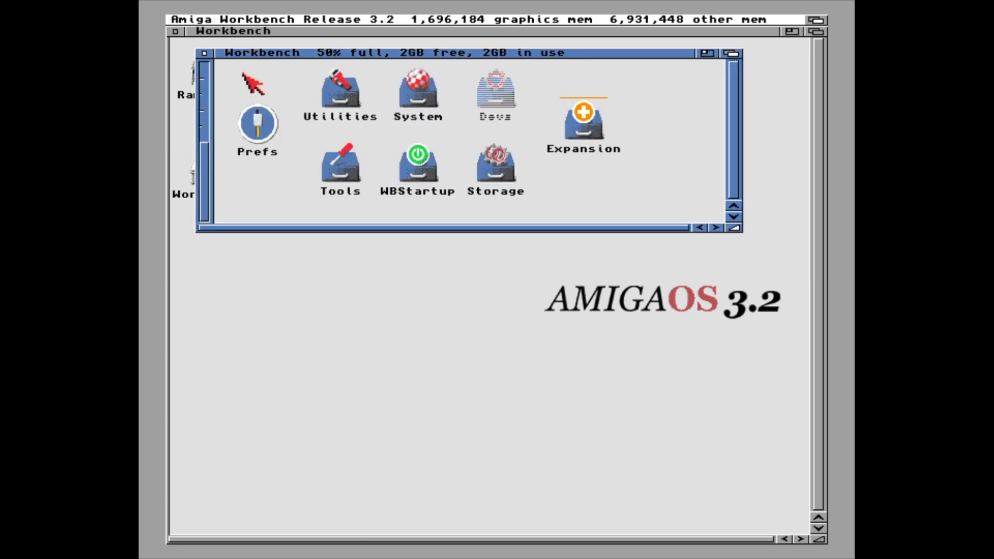
left_click(205, 53)
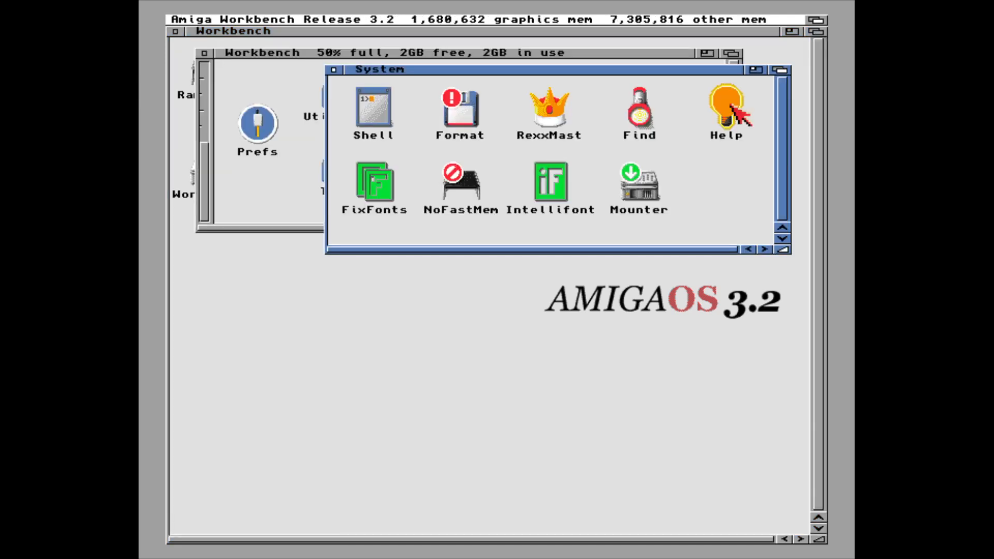
Step: Open a Shell from the System drawer and change its current directory with "cd system"
left_click(731, 194)
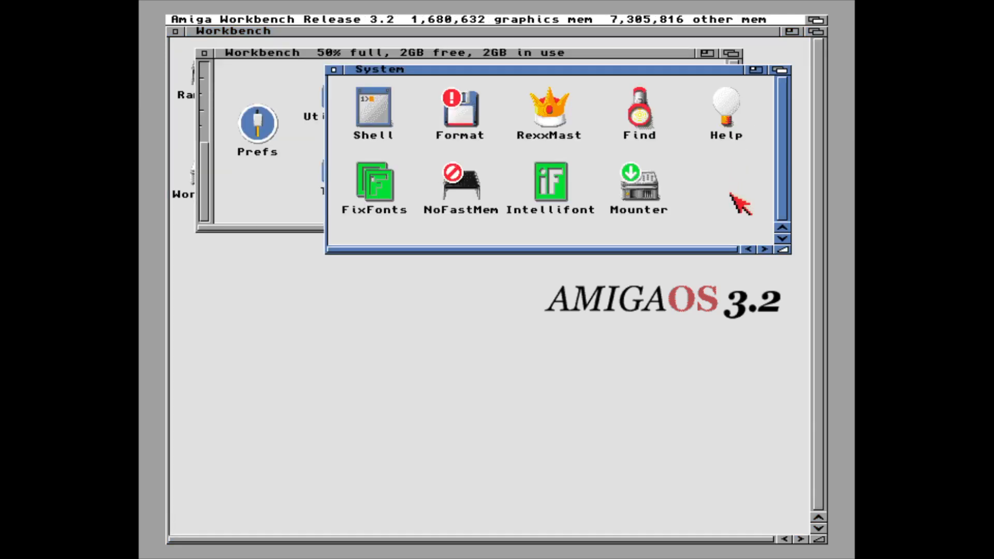
double_click(365, 110)
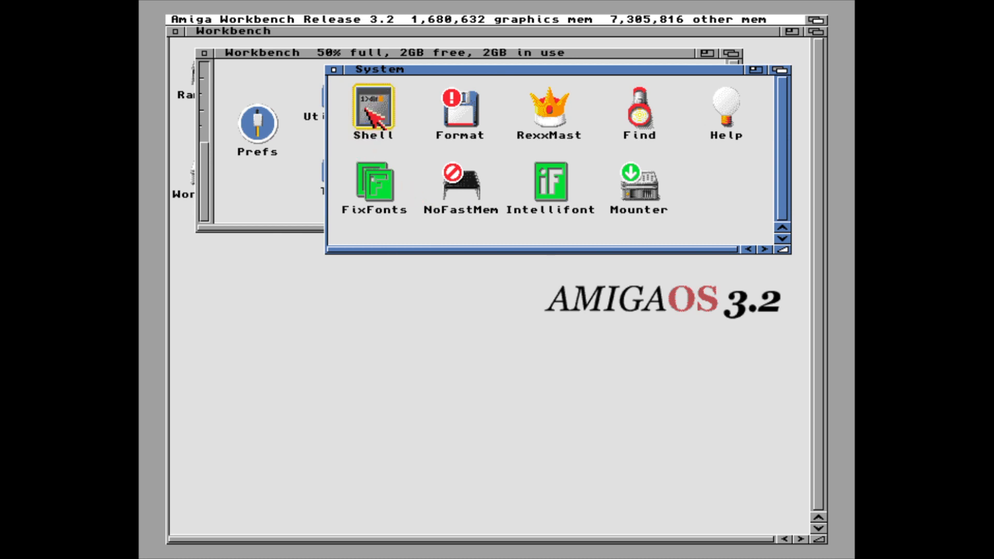
type("cd system")
key("Return")
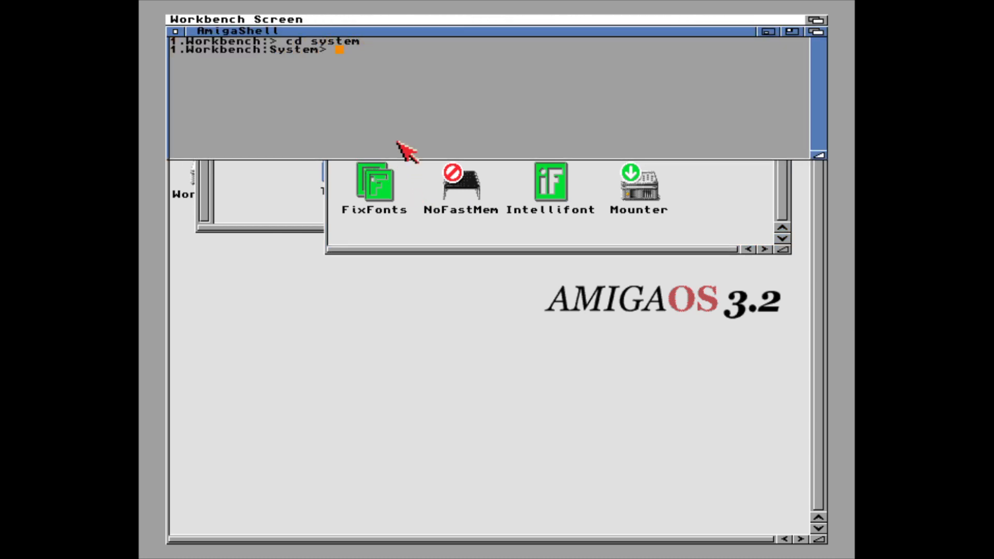
Step: Run "help" in the Shell, add permissions with "protect help +se", and run "help" again
type("help")
key("Return")
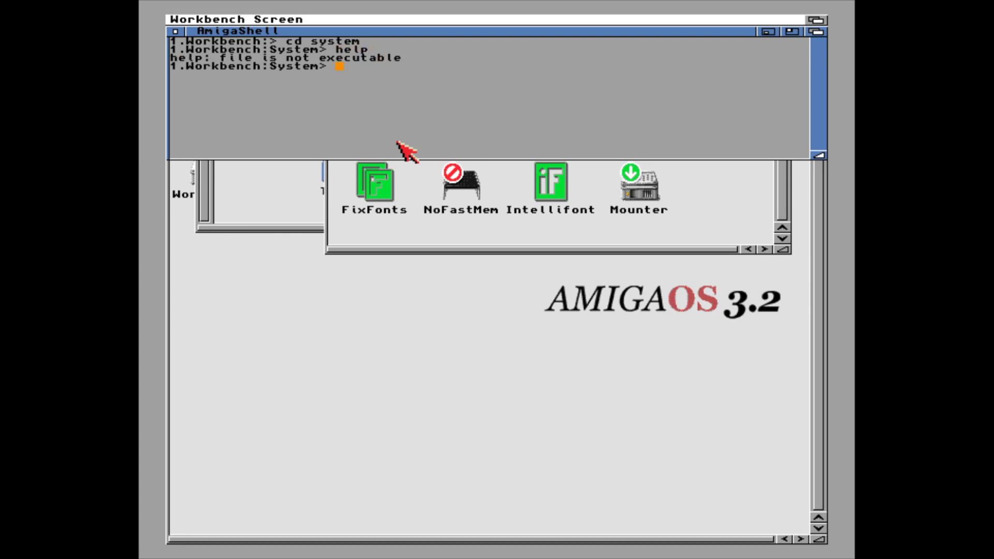
type("protect help +se")
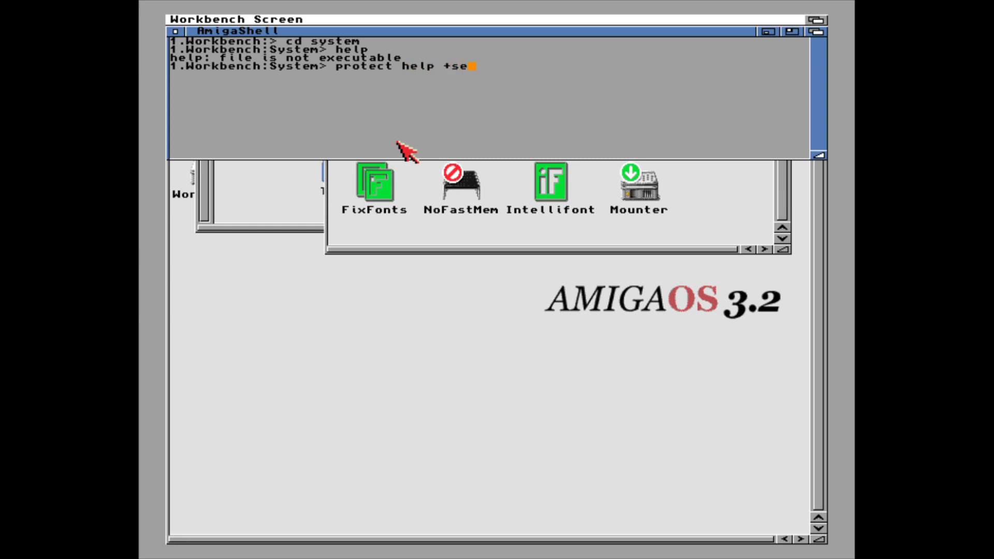
key("Return")
type("help")
key("Return")
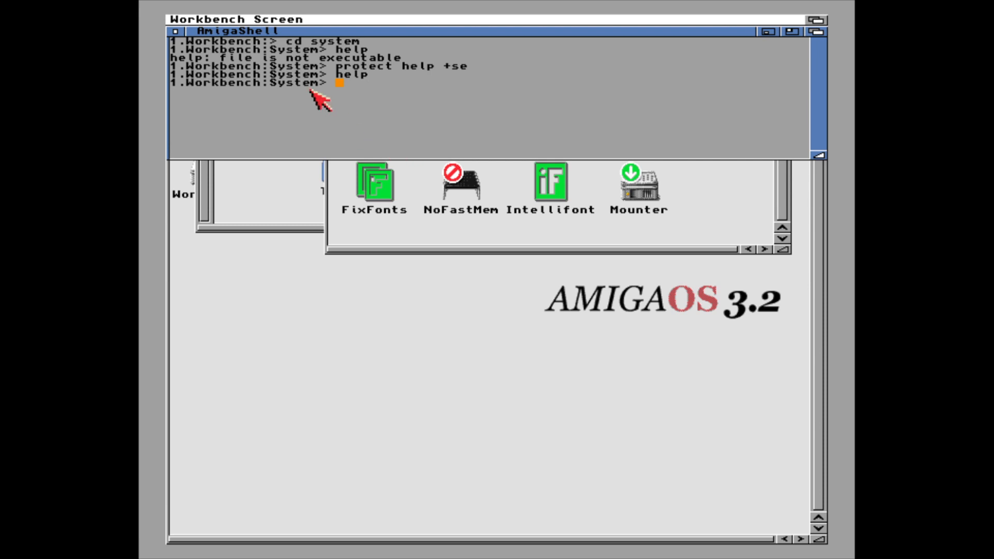
Step: Close the Shell, the System drawer and the Workbench disk window
left_click(176, 31)
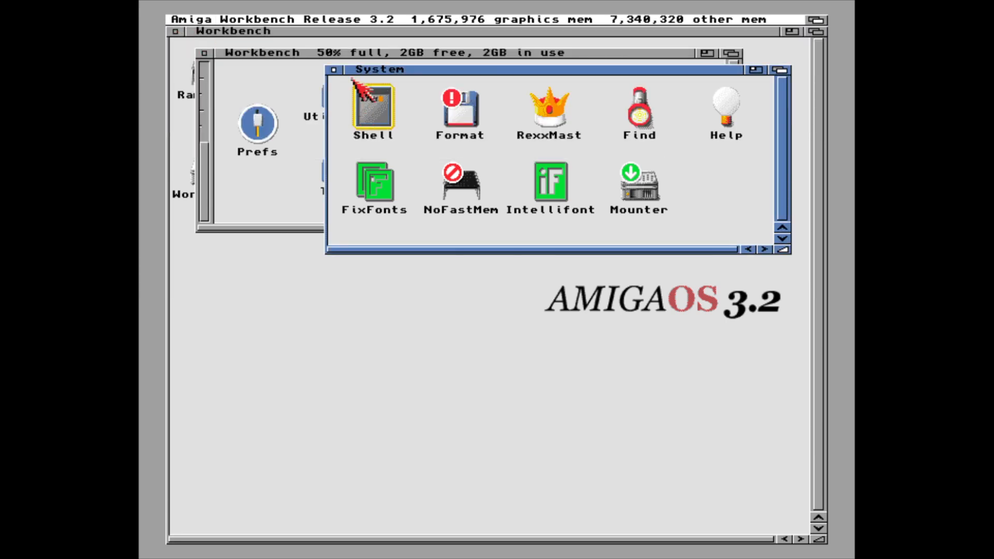
left_click(334, 70)
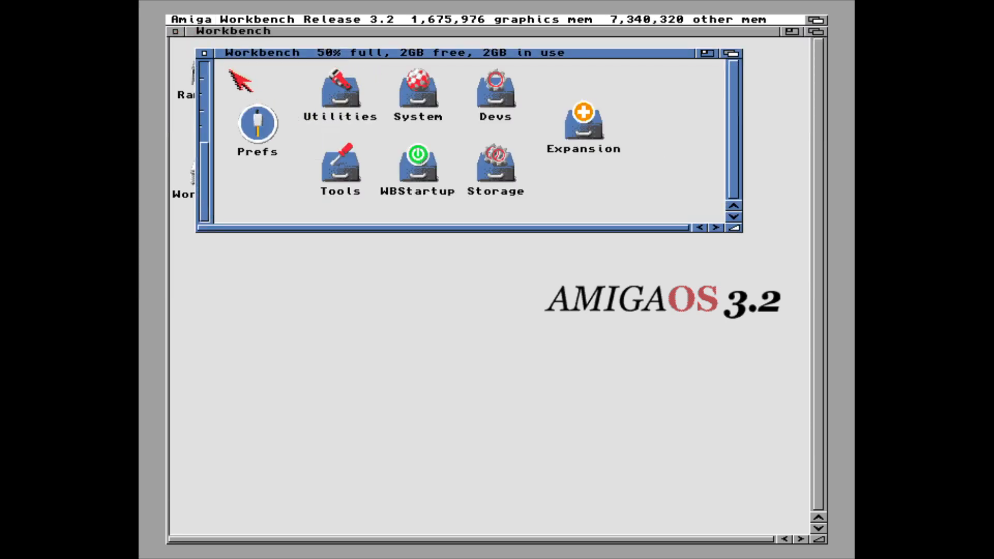
left_click(205, 53)
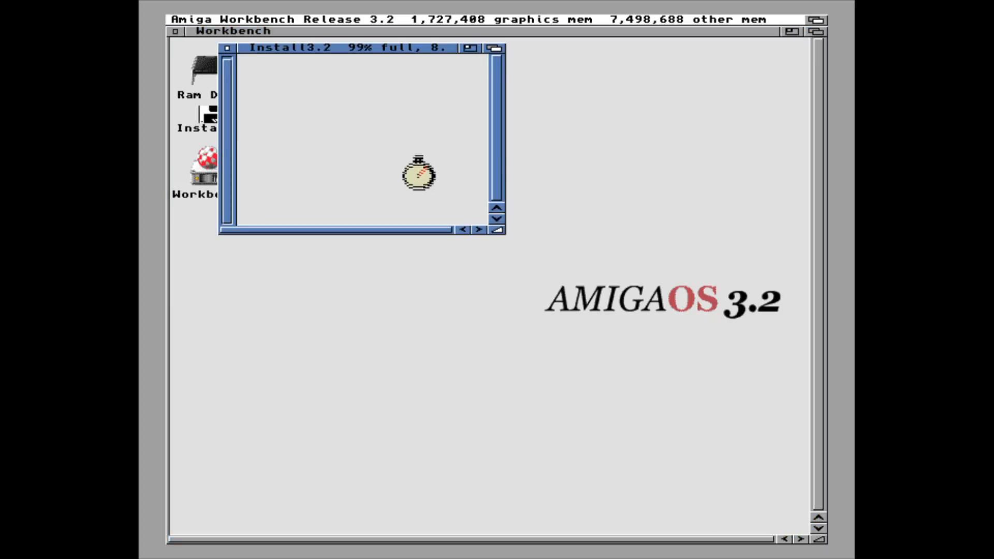
left_click(461, 347)
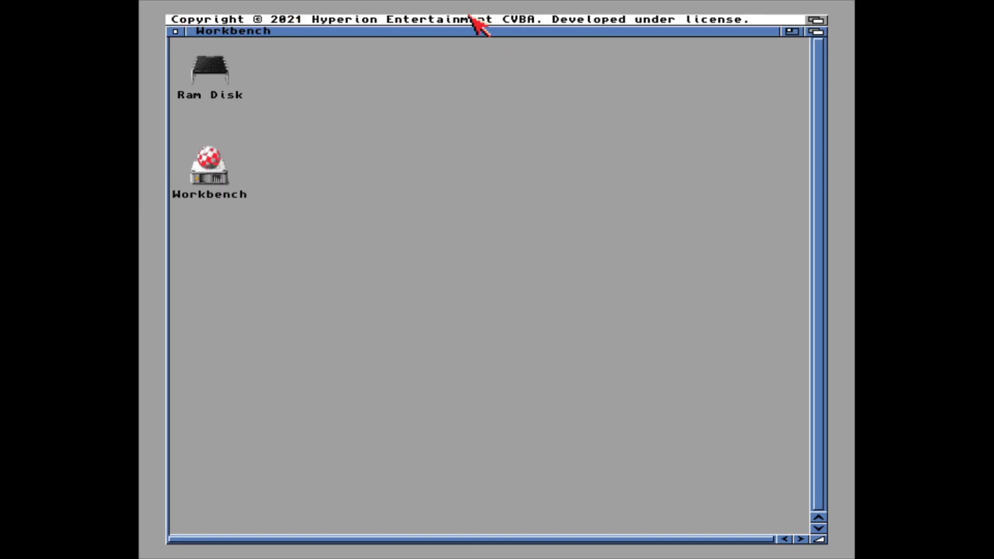
Step: Try to open the Help guide from the Workbench desktop's tools, and close the output window
right_click(469, 17)
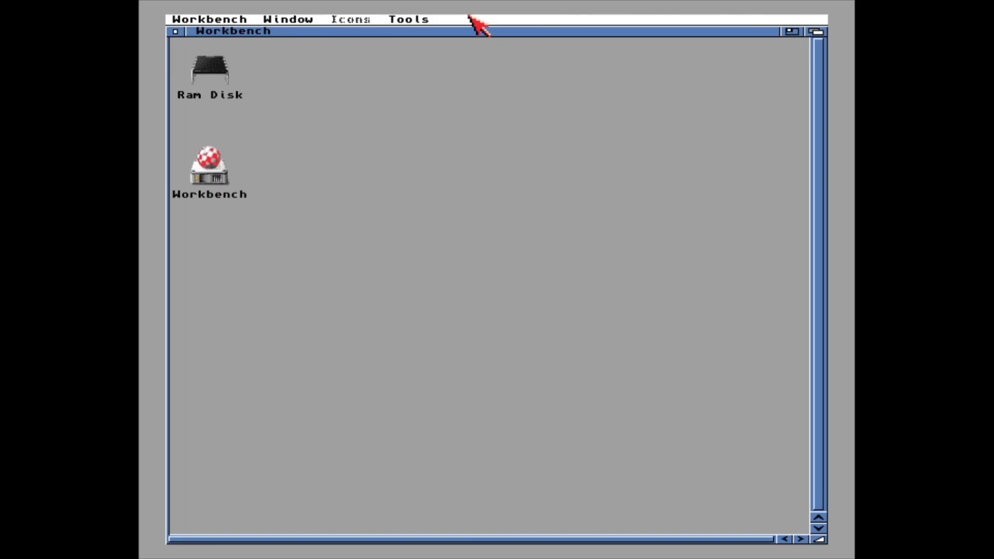
right_click(430, 56)
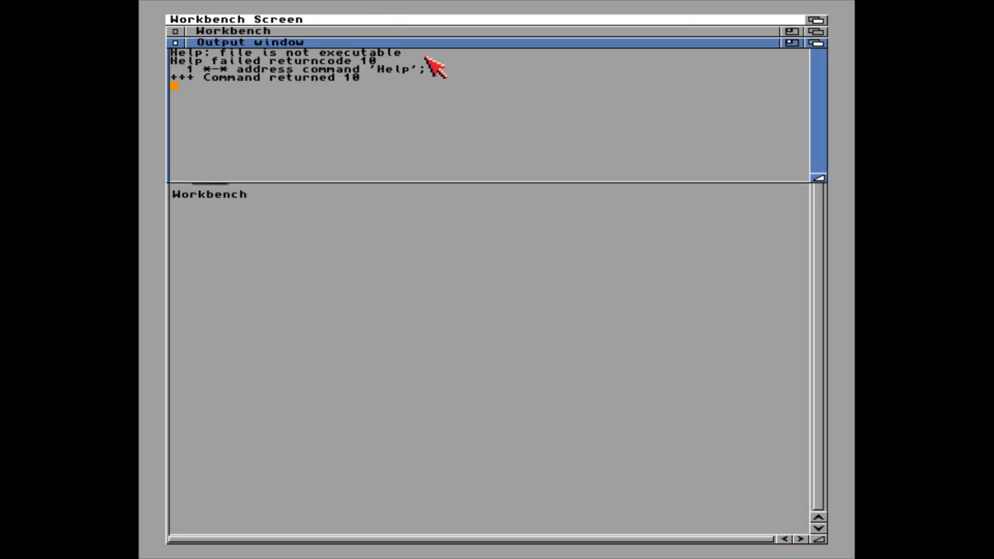
left_click(175, 43)
Step: Open Help from the System drawer on the Workbench disk, and close its viewer
double_click(217, 176)
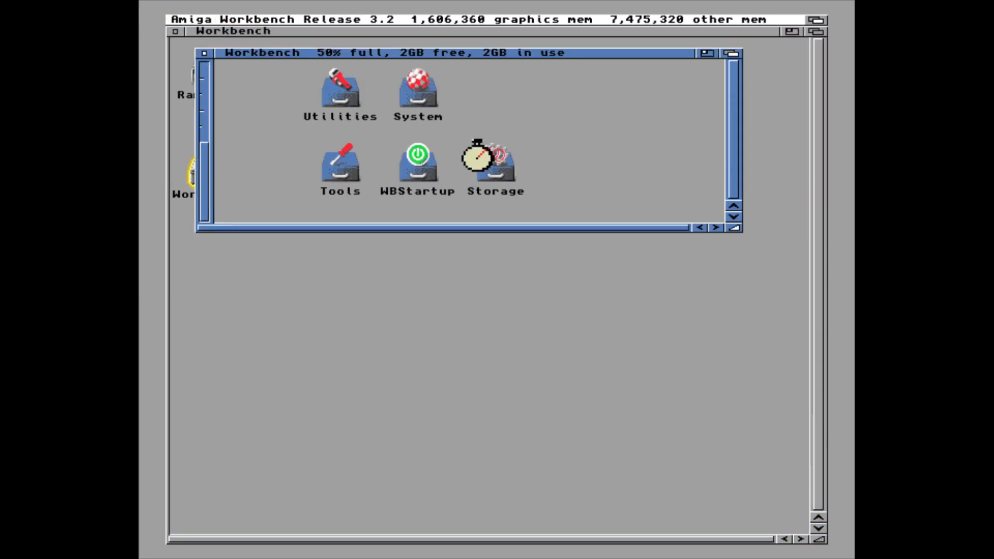
double_click(417, 90)
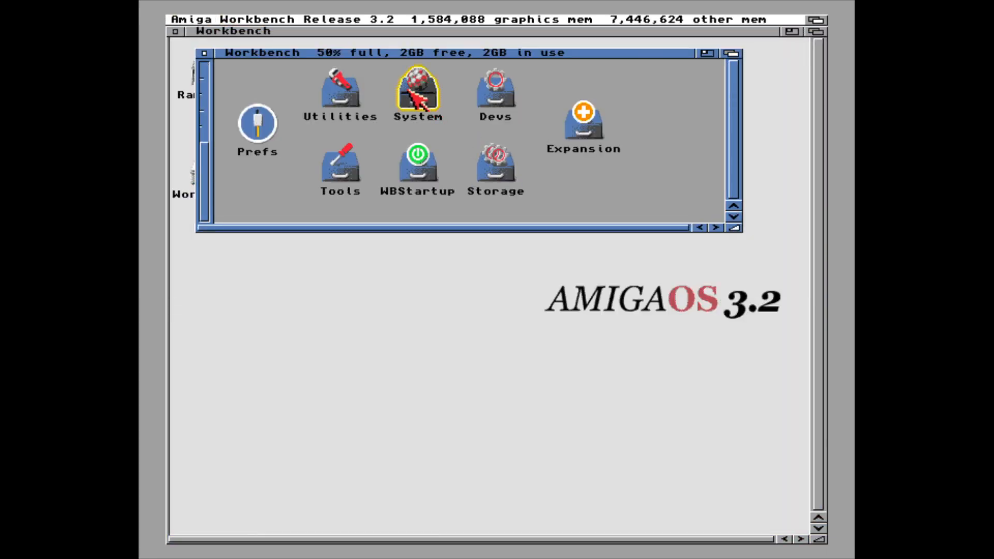
left_click(726, 113)
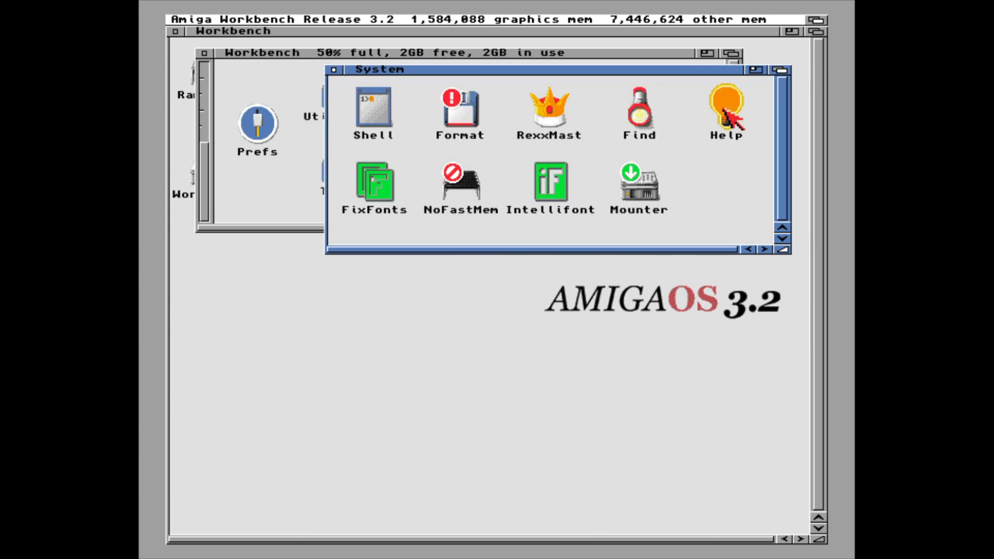
double_click(725, 111)
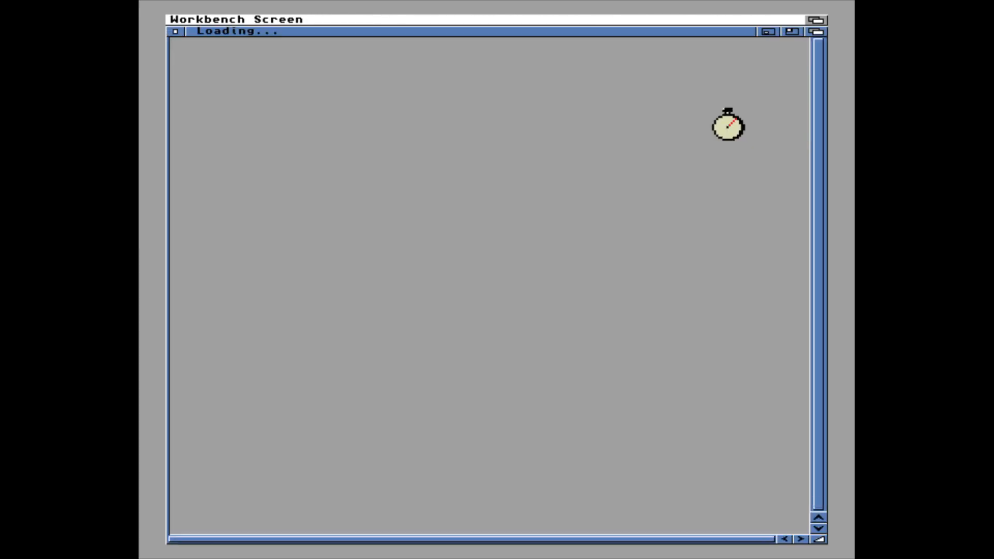
left_click(176, 31)
Step: Open a Shell from the System drawer, run "cd system", and set the script's permissions with "protect help +se"
left_click(377, 98)
double_click(377, 100)
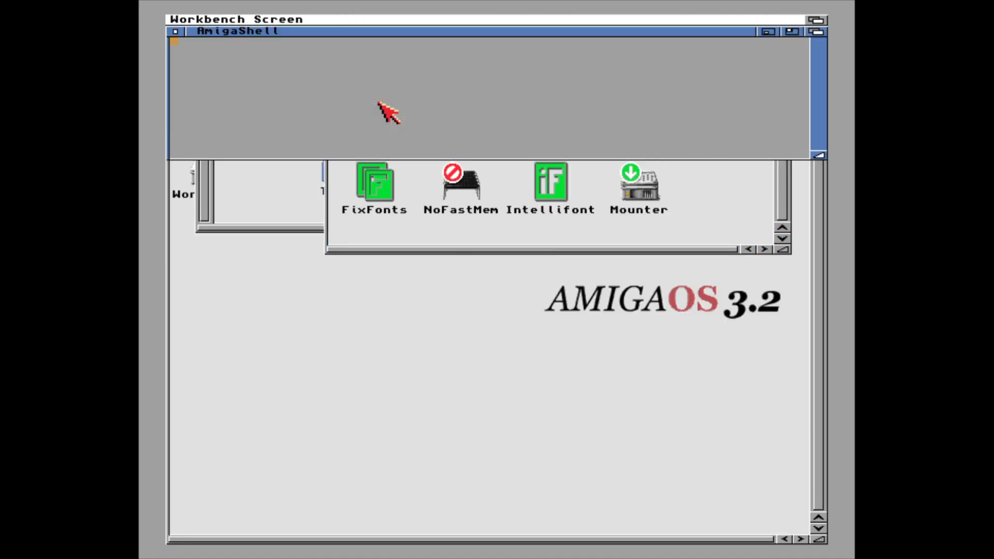
type("cd ")
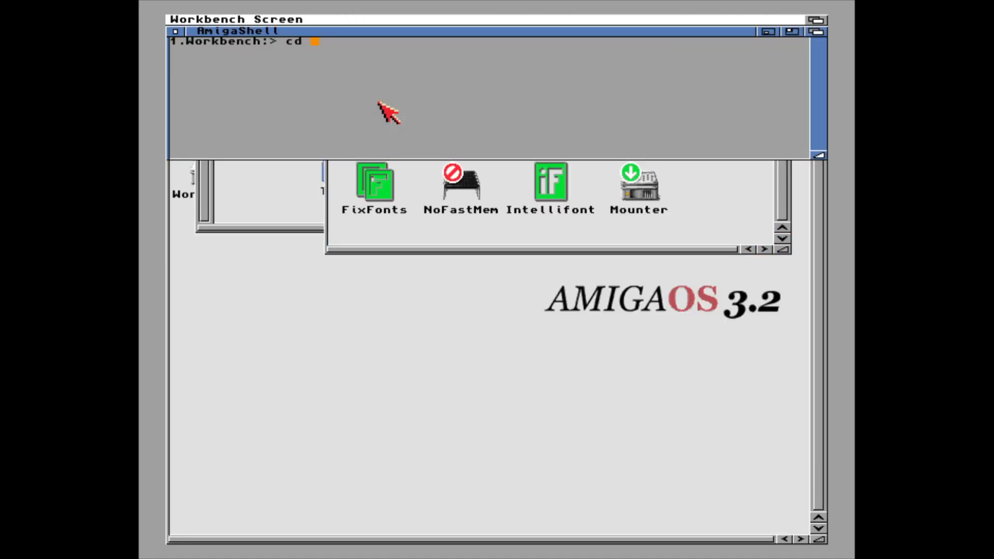
type("system")
key("Return")
type("pro")
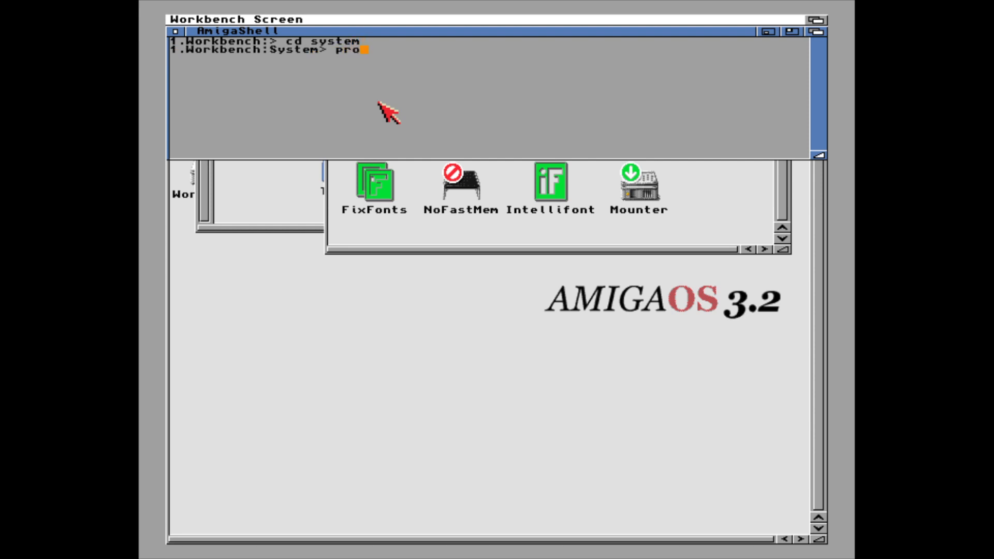
type("tect help +se")
key("Return")
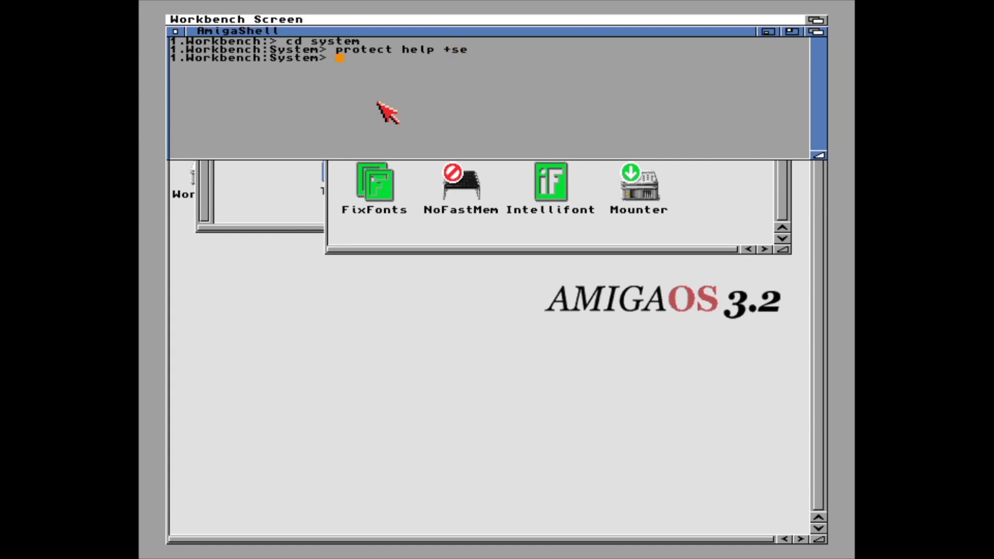
Step: Close the new Shell along with the System drawer and Workbench disk windows
left_click(175, 31)
left_click(348, 69)
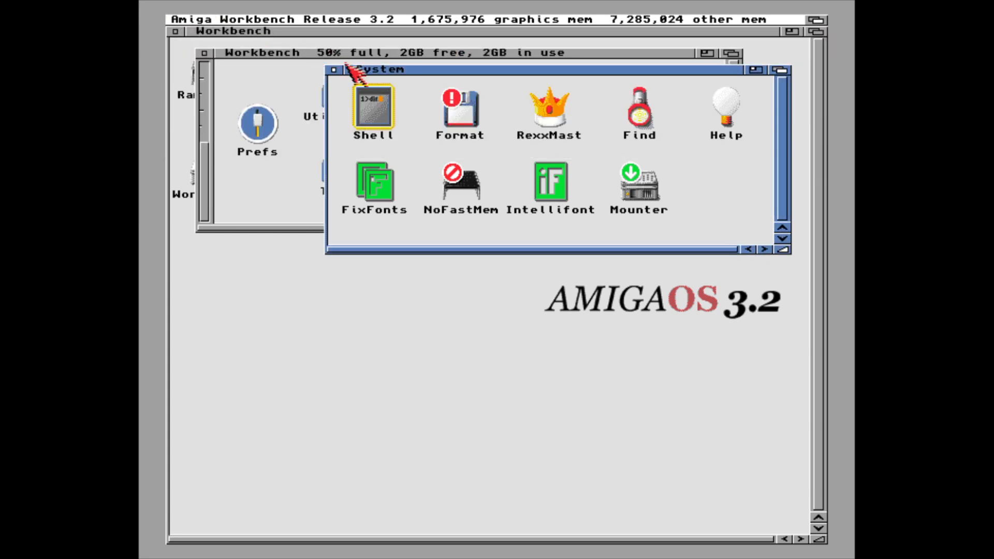
left_click(334, 70)
left_click(205, 52)
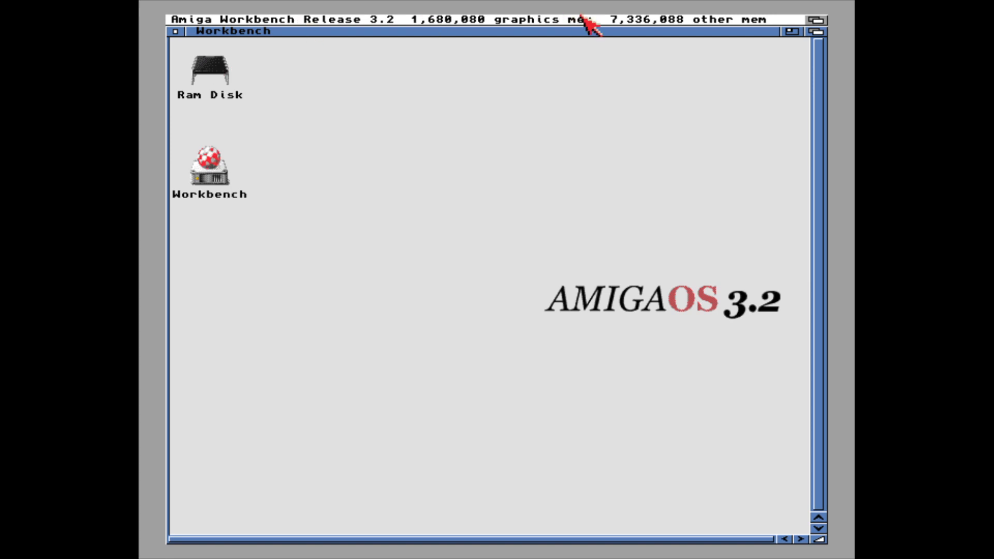
Step: Open the AmigaOS 3.2 reference manual with the Workbench Help tool, view its contents page, and close it
right_click(591, 22)
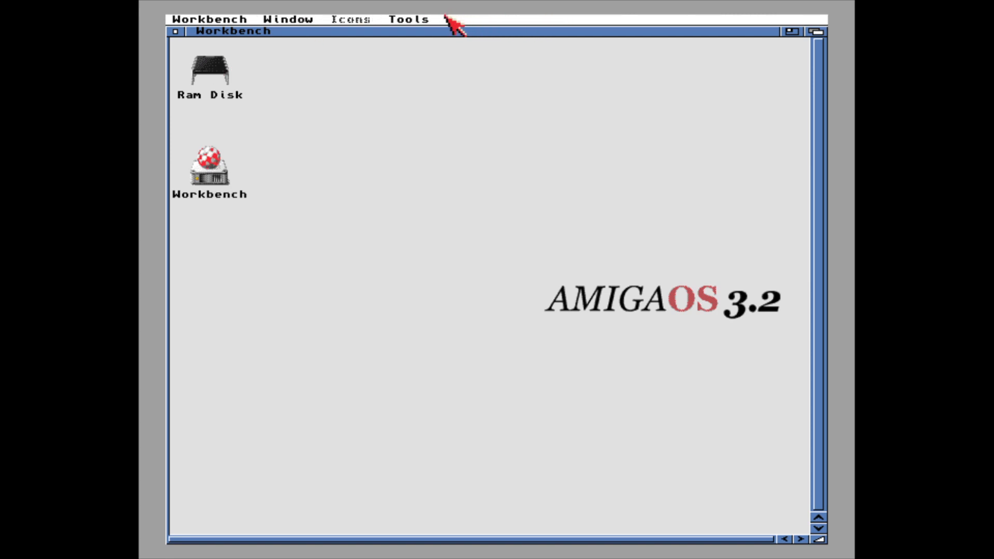
right_click(413, 55)
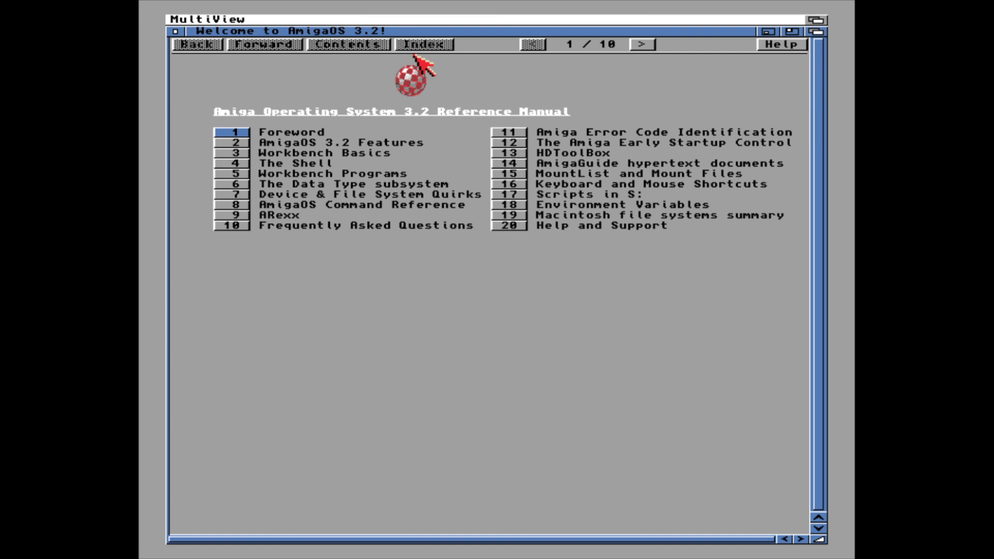
left_click(177, 31)
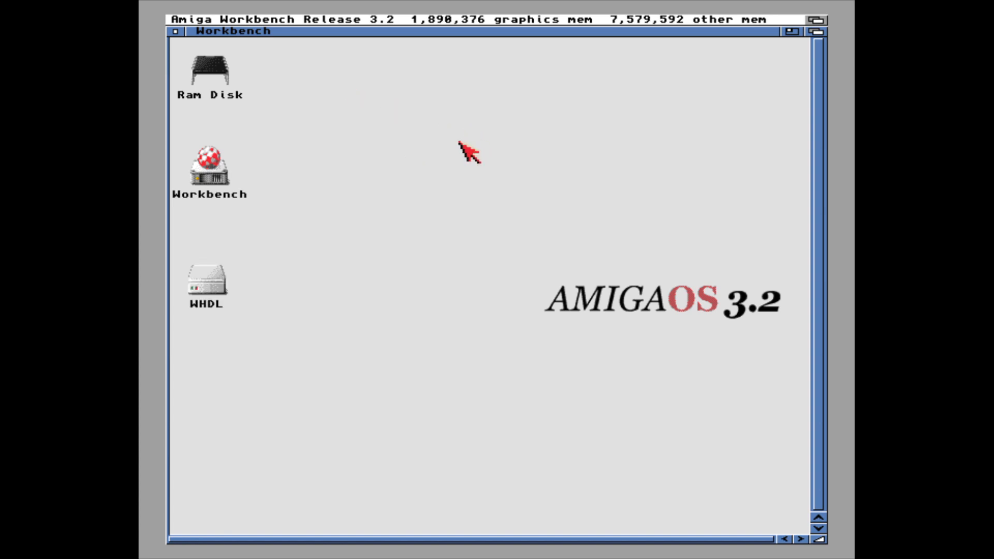
Step: Open the WHDL disk and its WHDLoad drawer
double_click(210, 290)
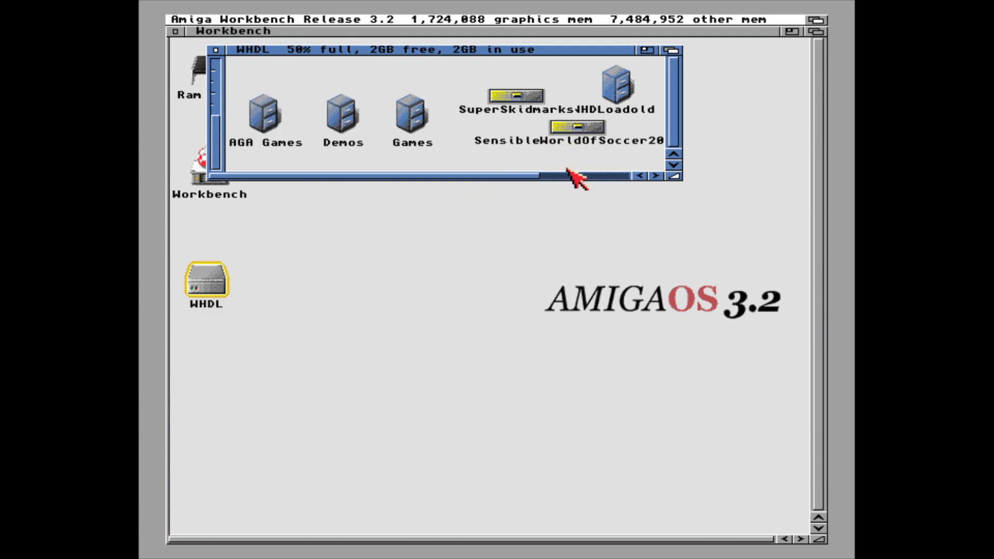
left_click(568, 175)
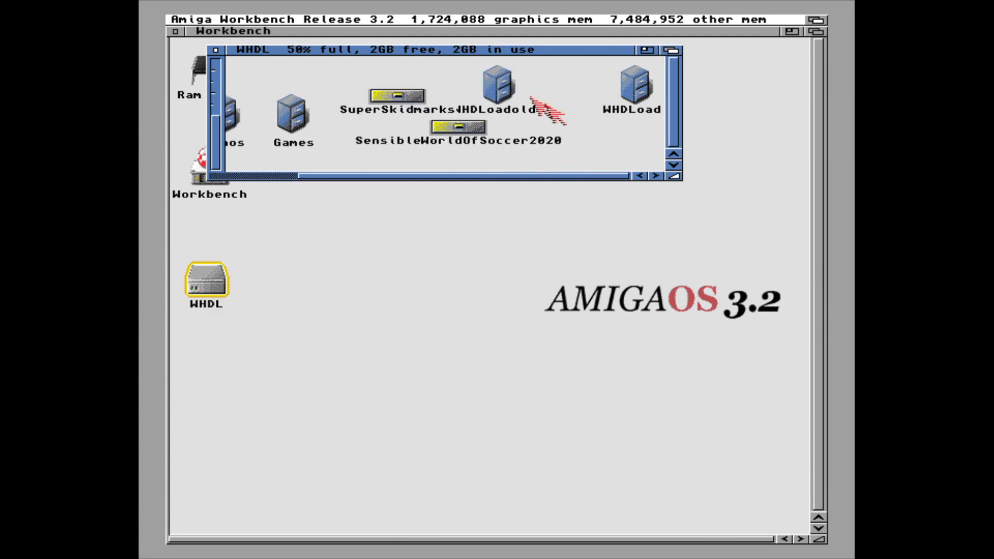
left_click(642, 89)
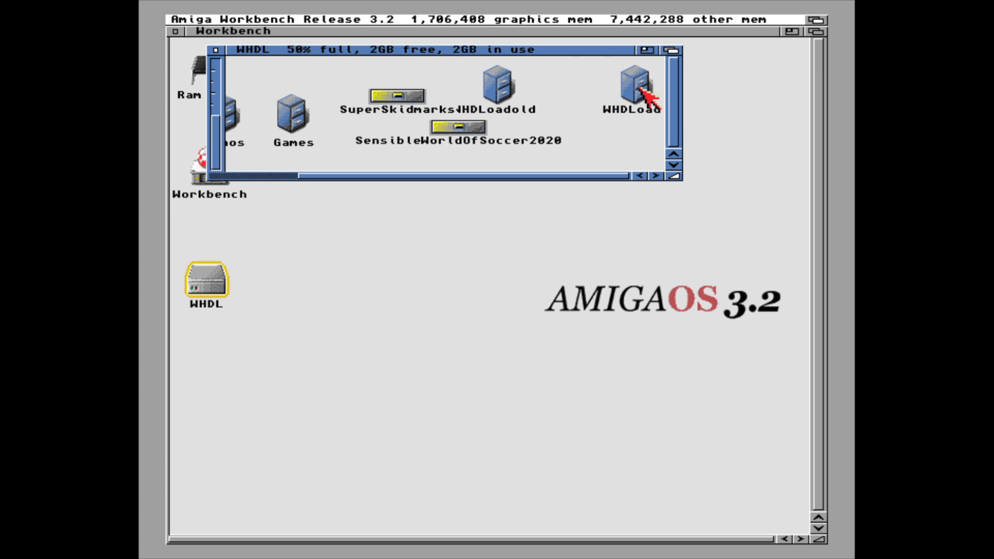
double_click(640, 88)
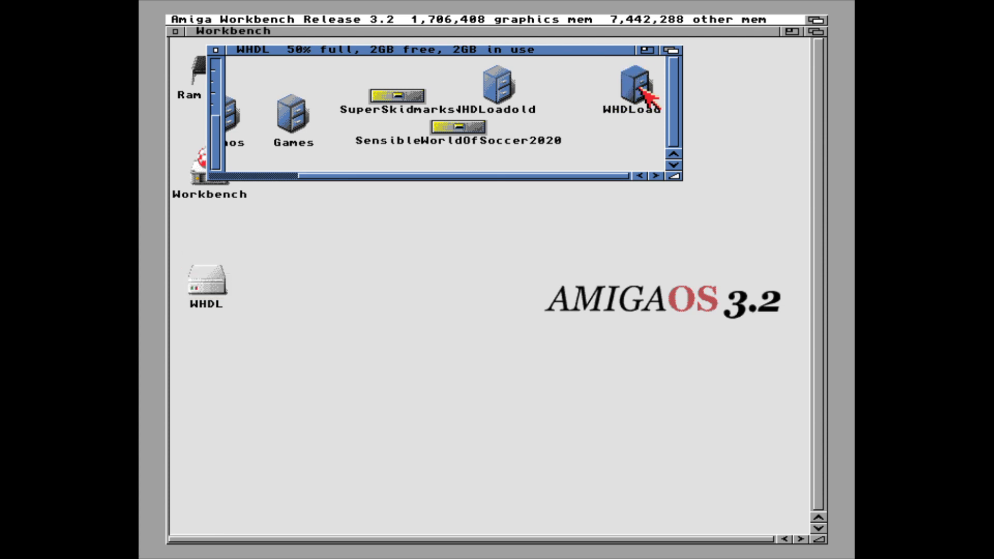
Step: Run the WHDLoad installer in Intermediate User mode, installing WHDLoad and its tools to C:, and finish the installation
double_click(318, 142)
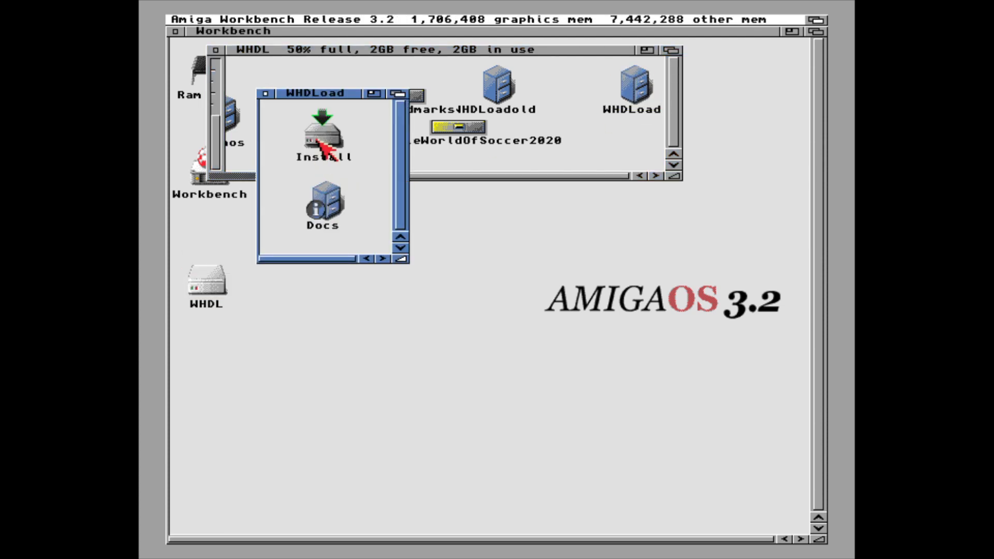
left_click(437, 335)
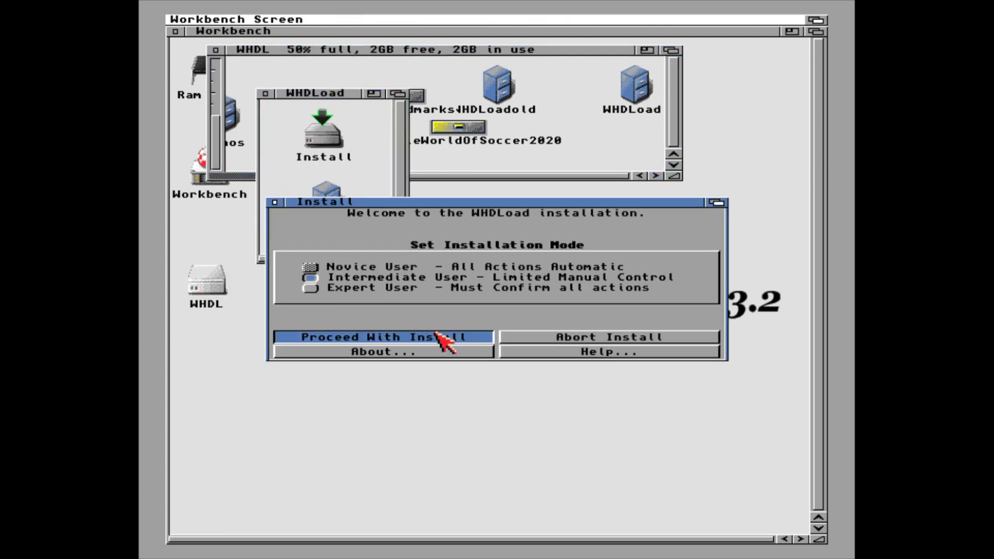
left_click(438, 336)
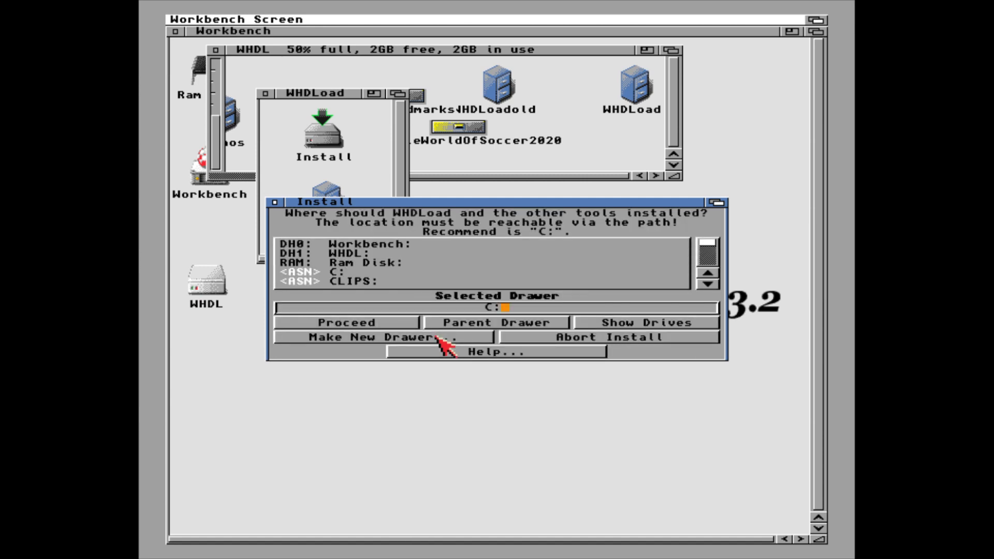
left_click(441, 342)
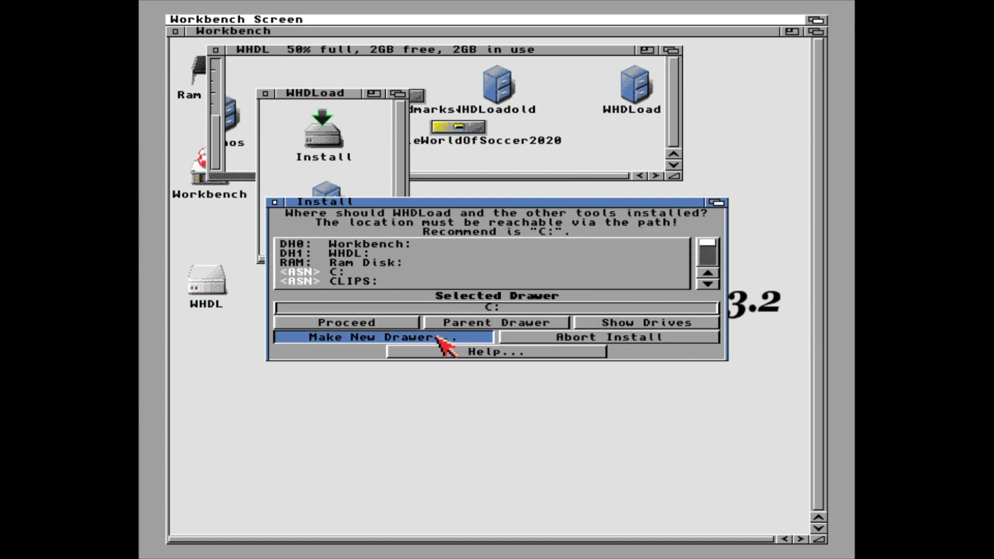
left_click(392, 322)
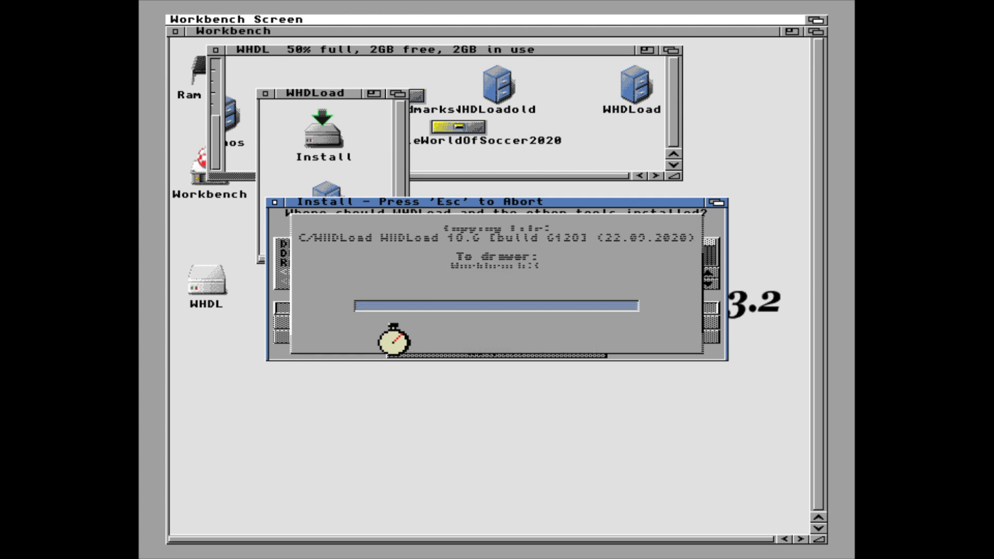
left_click(392, 323)
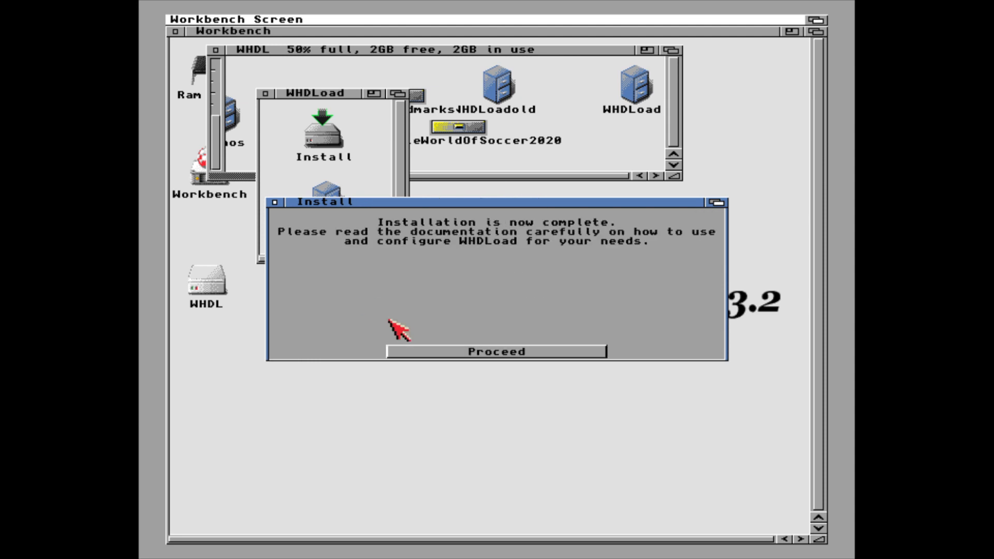
left_click(424, 345)
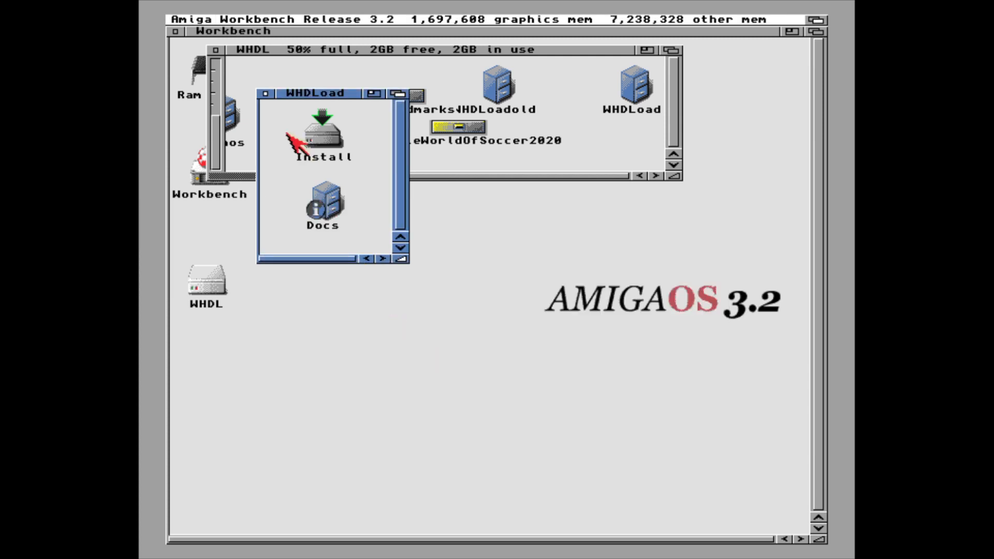
Step: Close the WHDLoad drawer and show the AGA Games, Demos and Games drawers on the WHDL disk
left_click(273, 95)
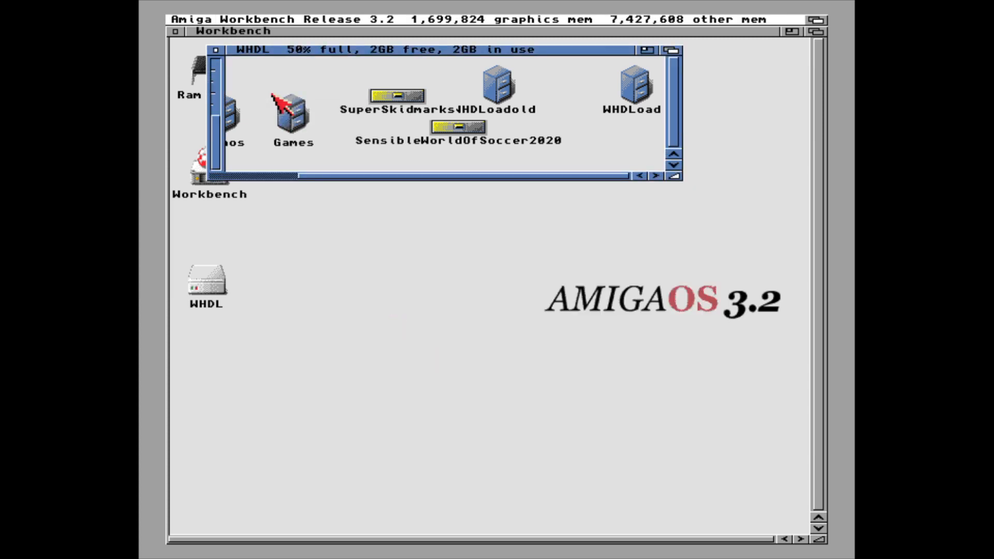
left_click(284, 176)
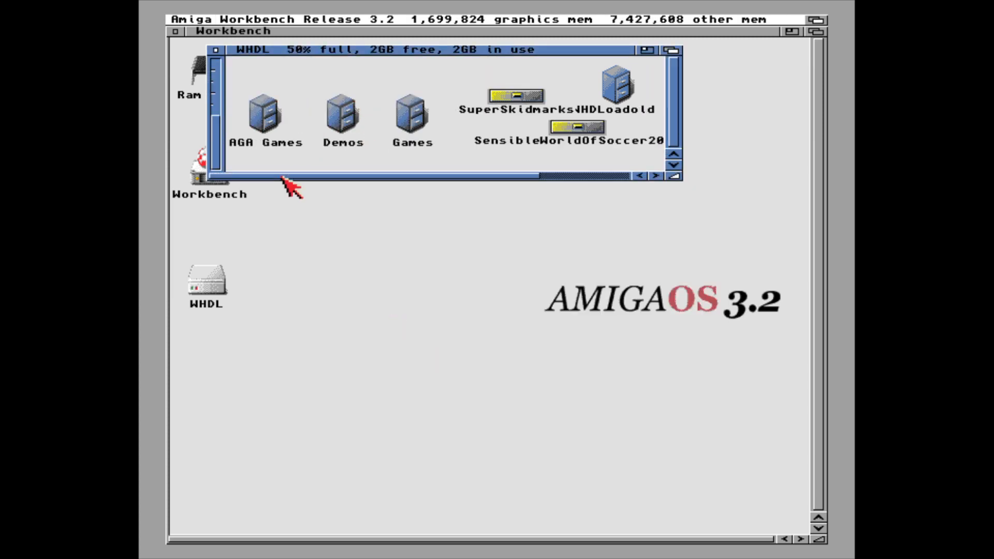
Step: Browse the S drawer inside AGA Games on the WHDL disk, and close both drawers
double_click(255, 119)
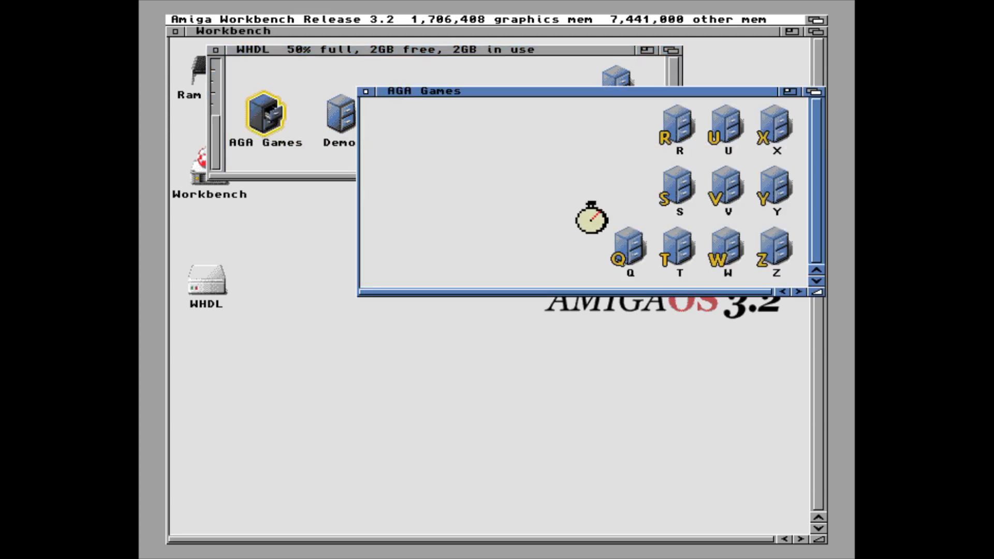
double_click(678, 187)
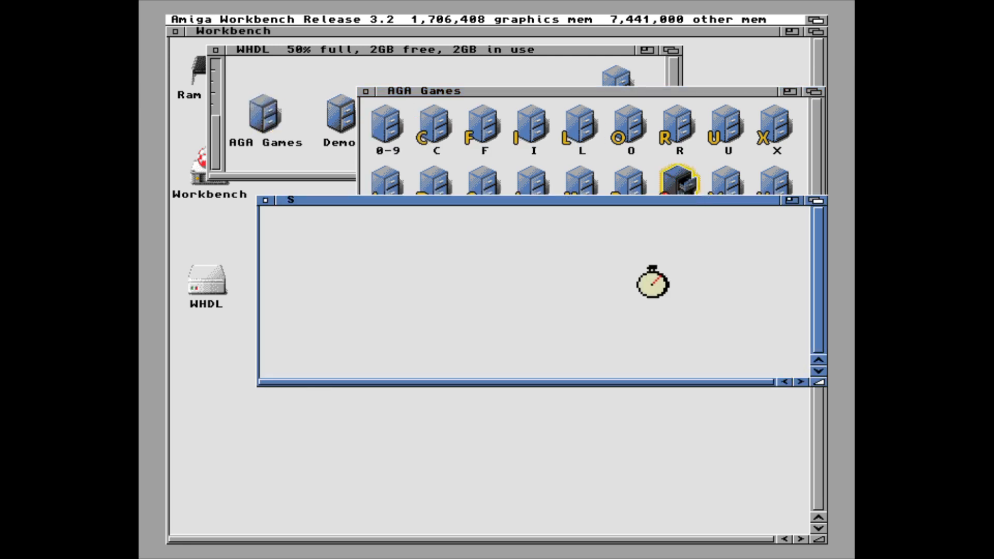
left_click(663, 382)
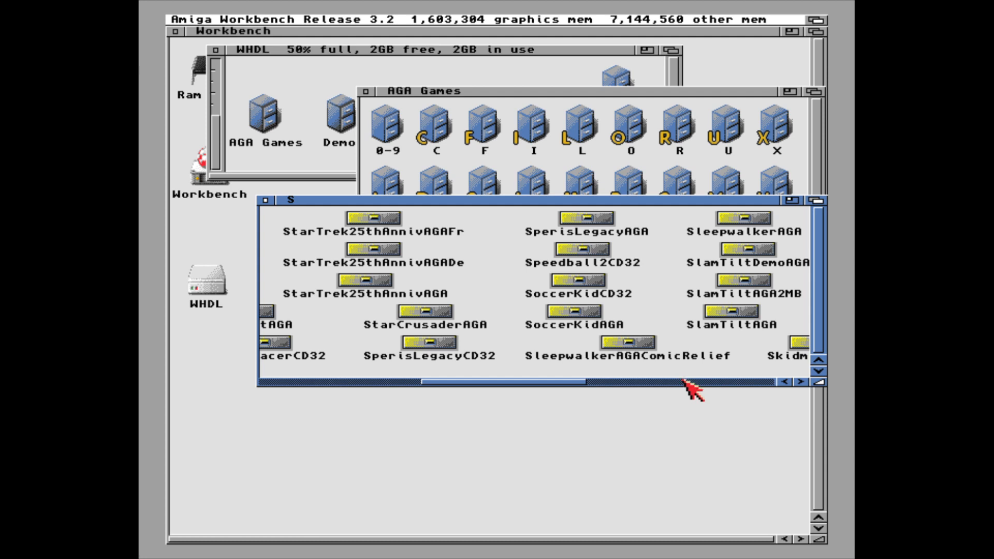
left_click(685, 382)
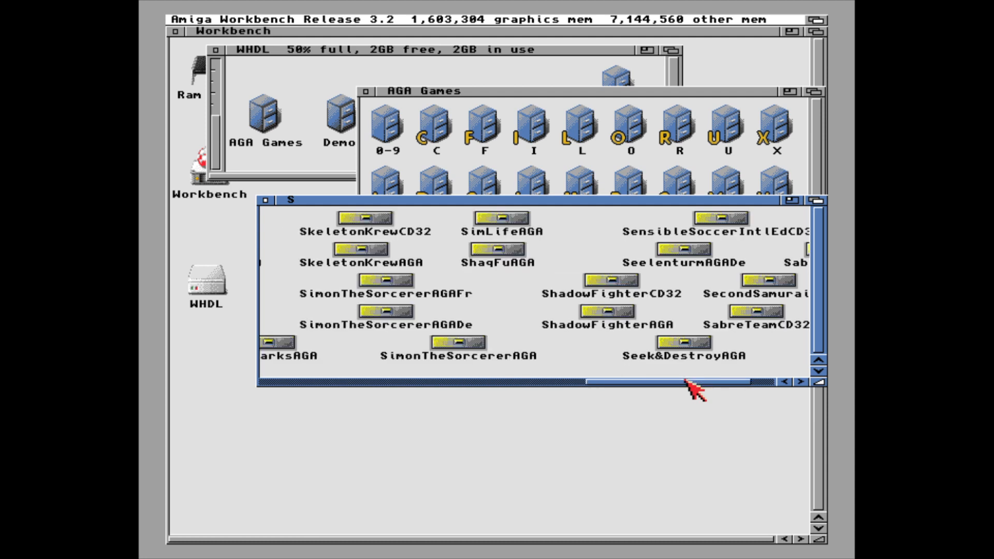
left_click(266, 201)
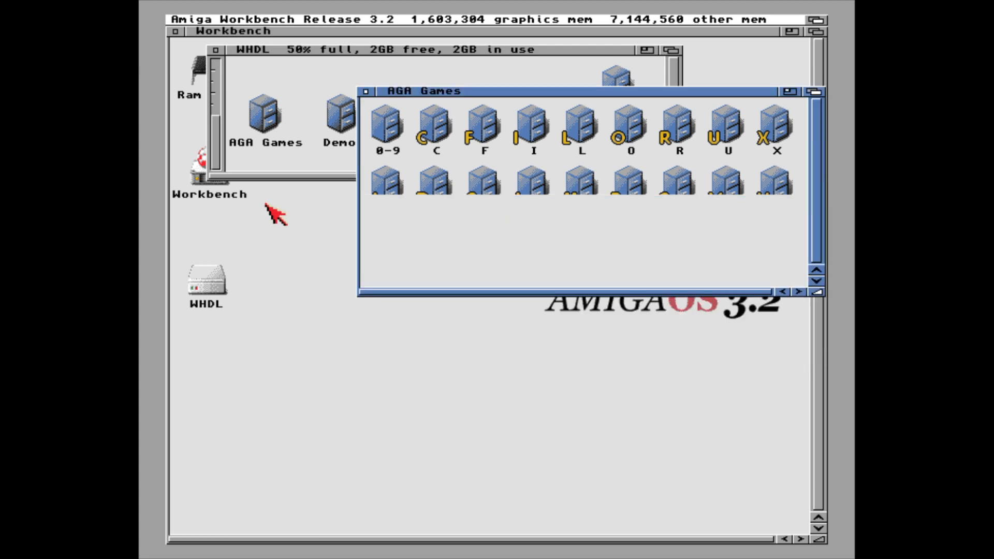
left_click(366, 91)
Step: Open the StateOfTheArt drawer under Demos, S, and try to launch the demo, dismissing the resulting request
double_click(342, 115)
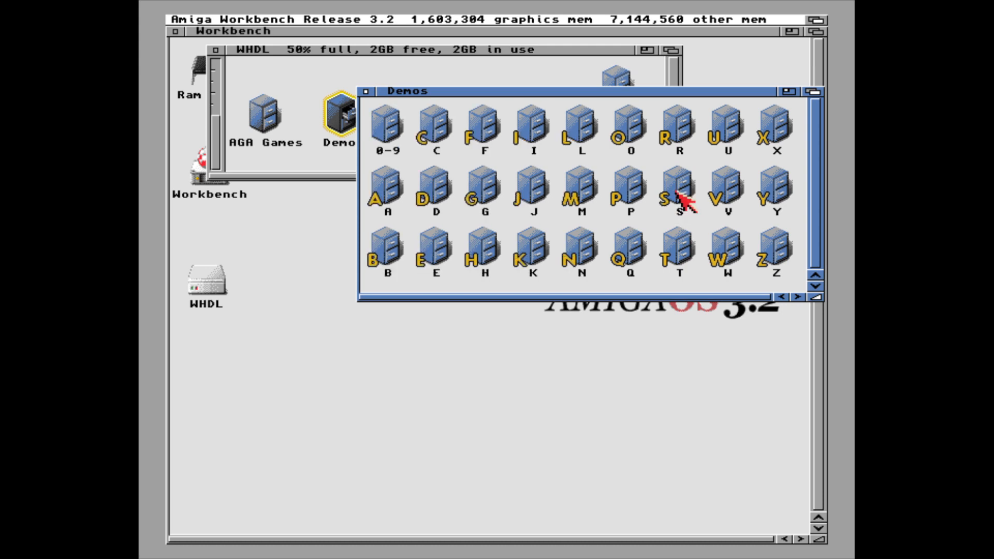
left_click(683, 200)
double_click(683, 200)
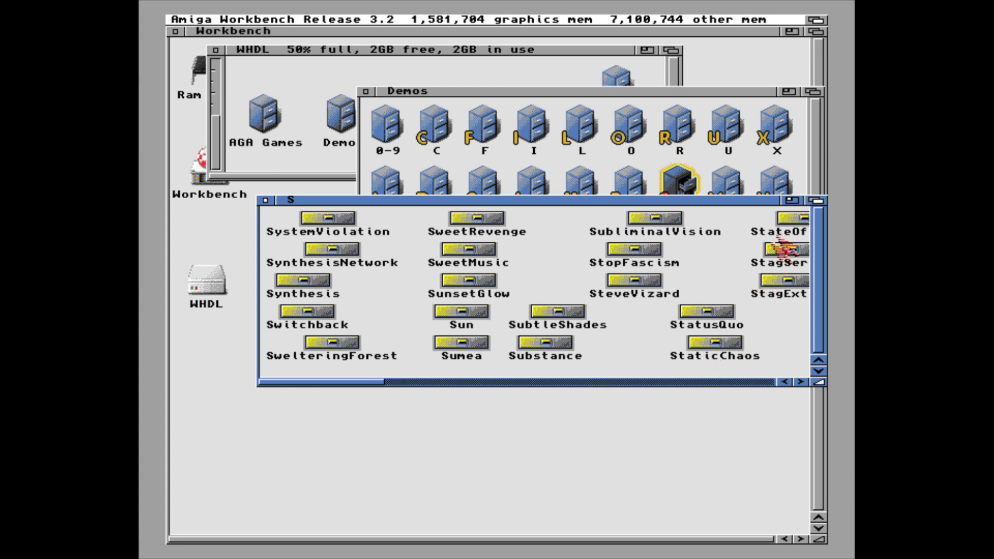
left_click(783, 219)
double_click(784, 219)
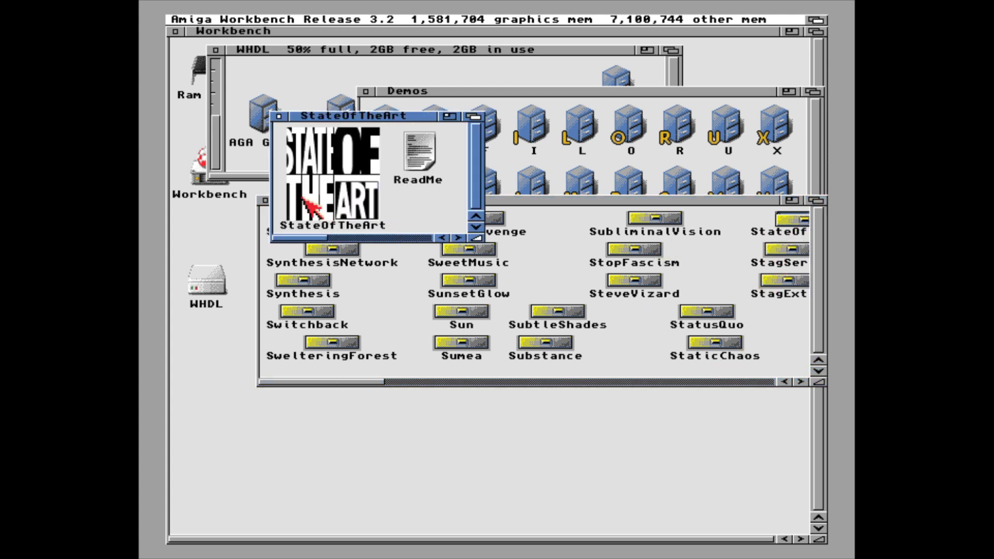
double_click(304, 199)
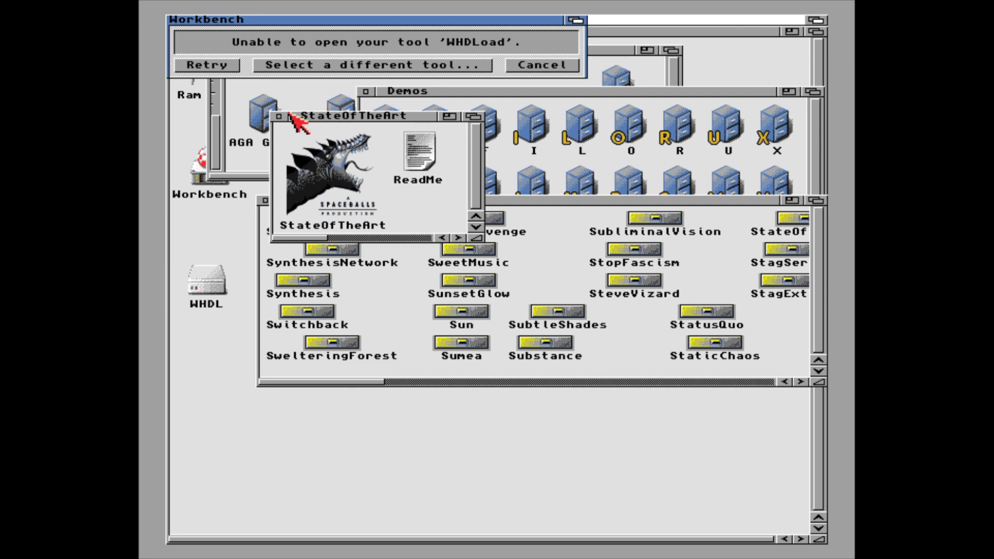
left_click(536, 67)
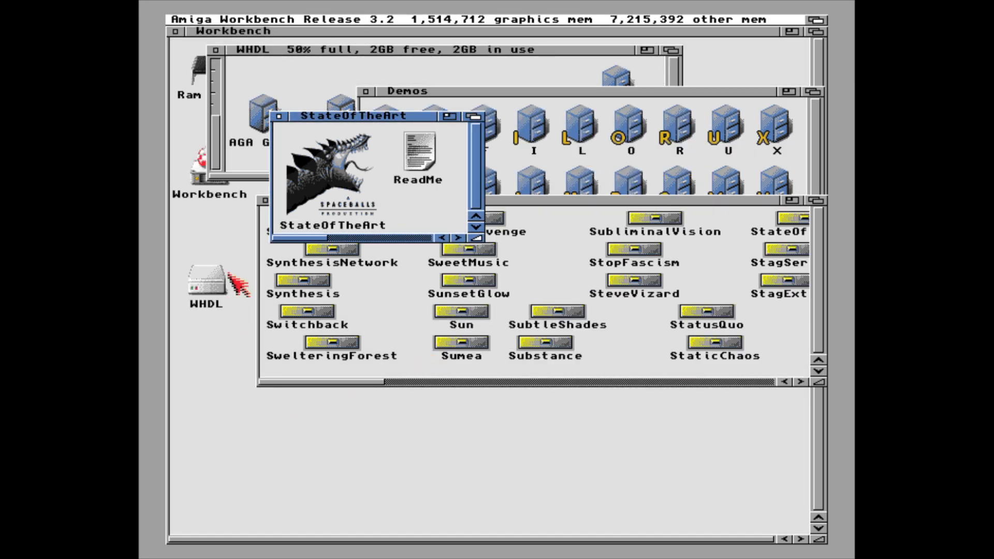
Step: Open a Shell from the Workbench disk's System drawer, change to C: and try to run whdload
double_click(201, 176)
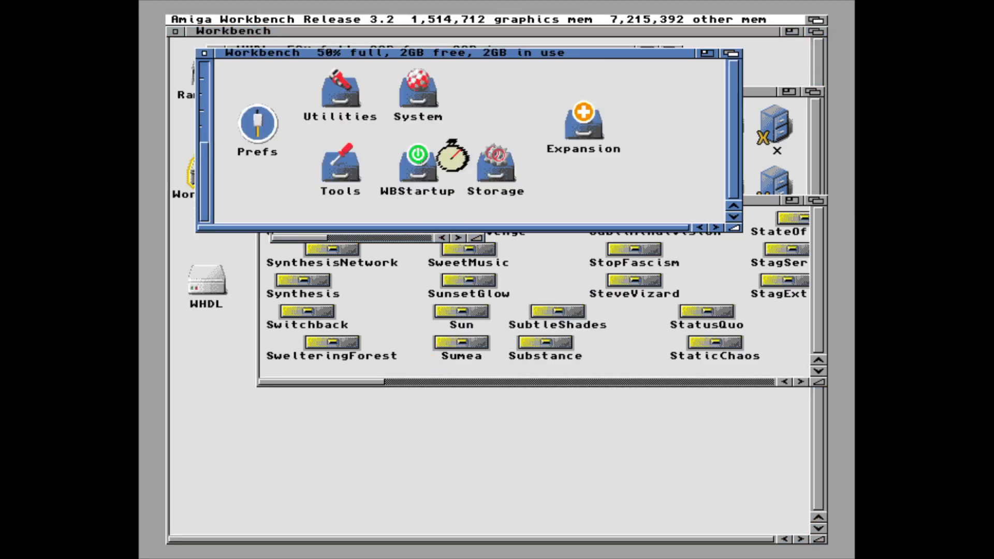
double_click(415, 98)
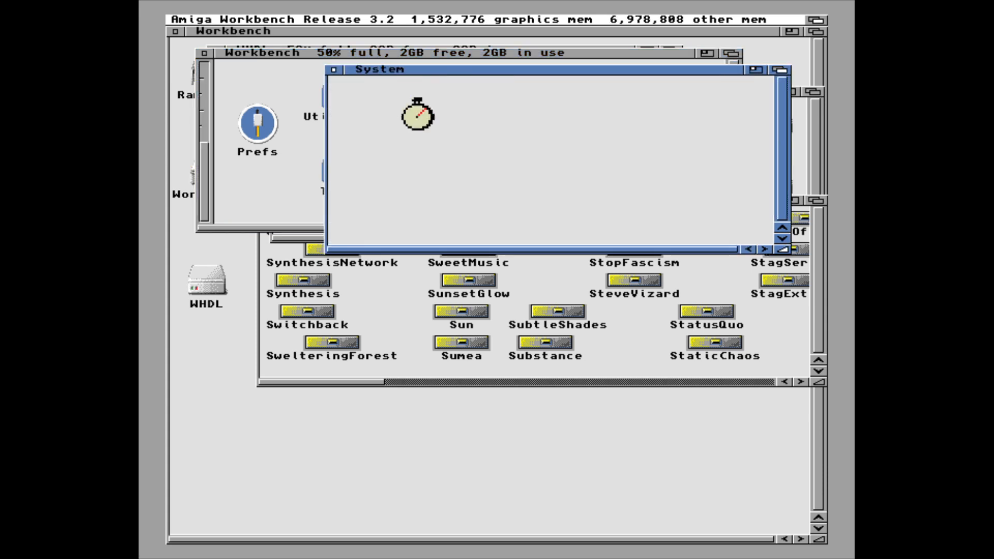
double_click(384, 105)
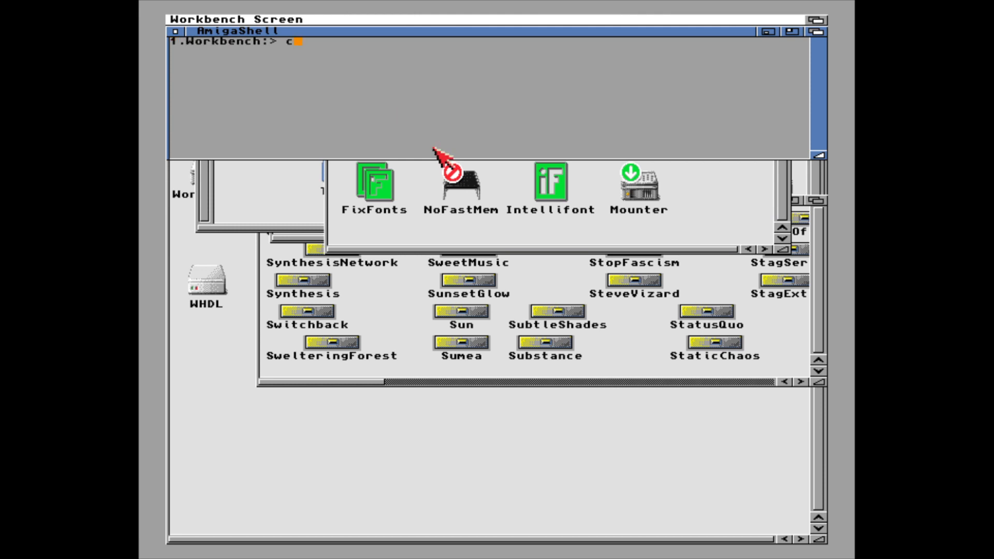
type("c:")
key("Return")
type("whdload")
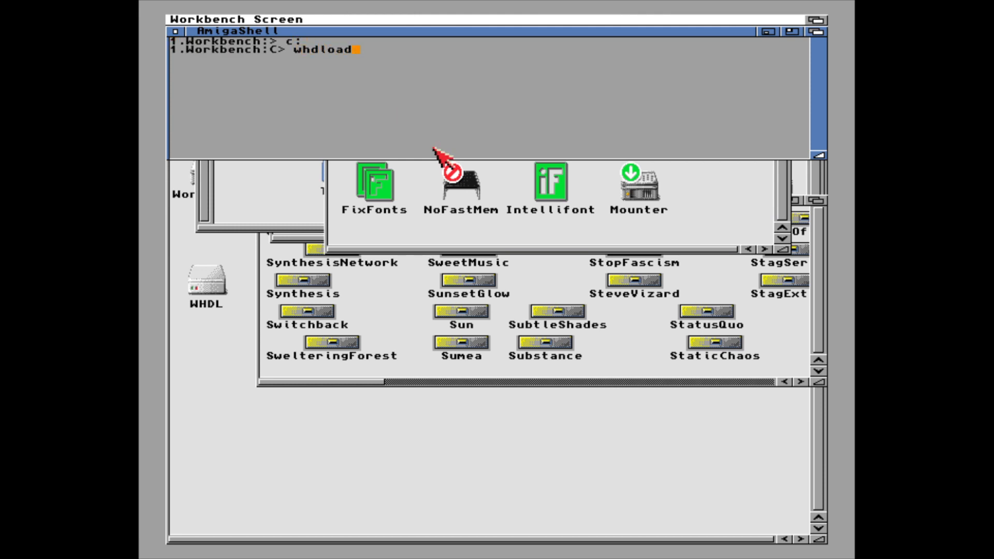
key("Return")
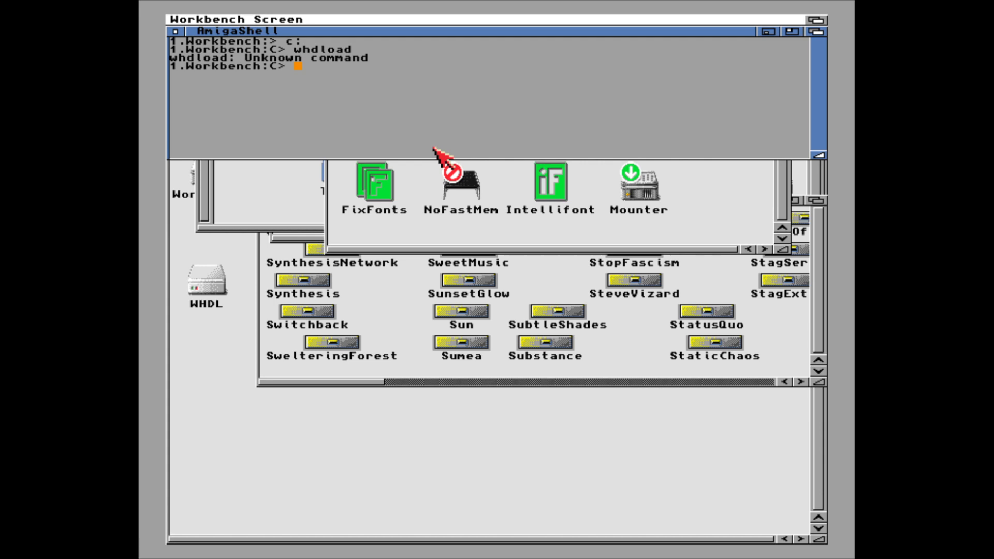
Step: List the contents of C: with dir, and close the Shell and the System drawer
type("dir")
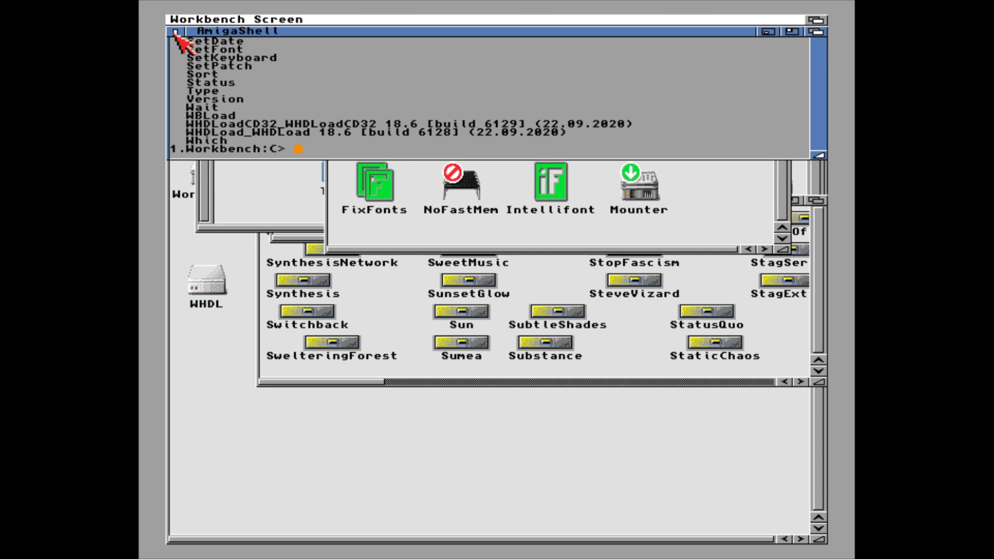
left_click(175, 33)
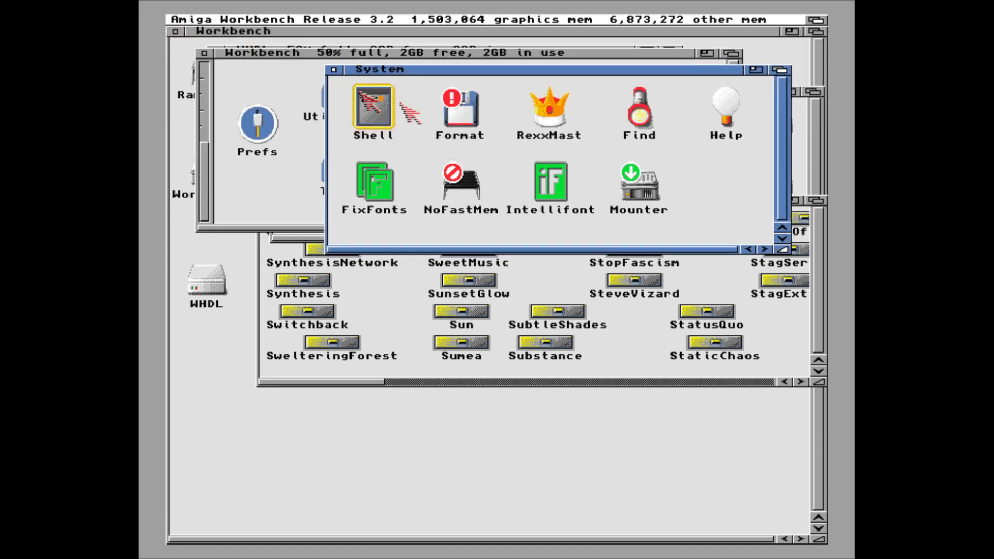
left_click(333, 70)
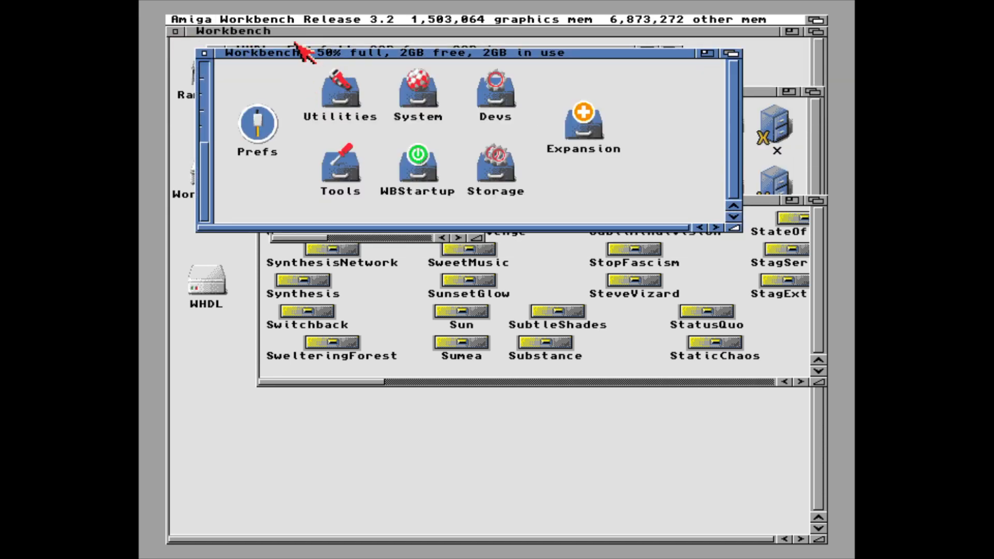
Step: Show all files in the Workbench disk window, and open its C drawer in a moved and enlarged window
right_click(217, 20)
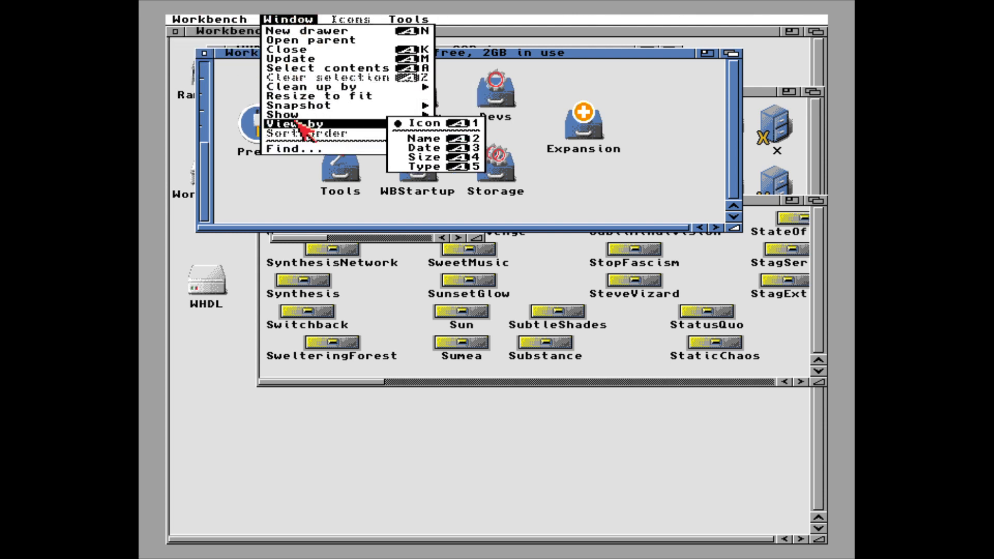
mouse_move(362, 116)
left_click(412, 125)
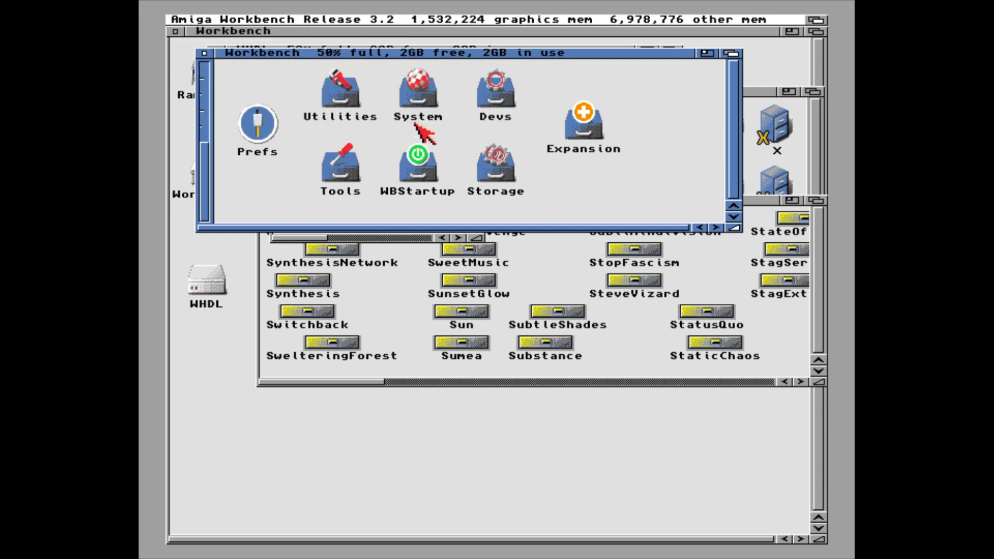
double_click(674, 196)
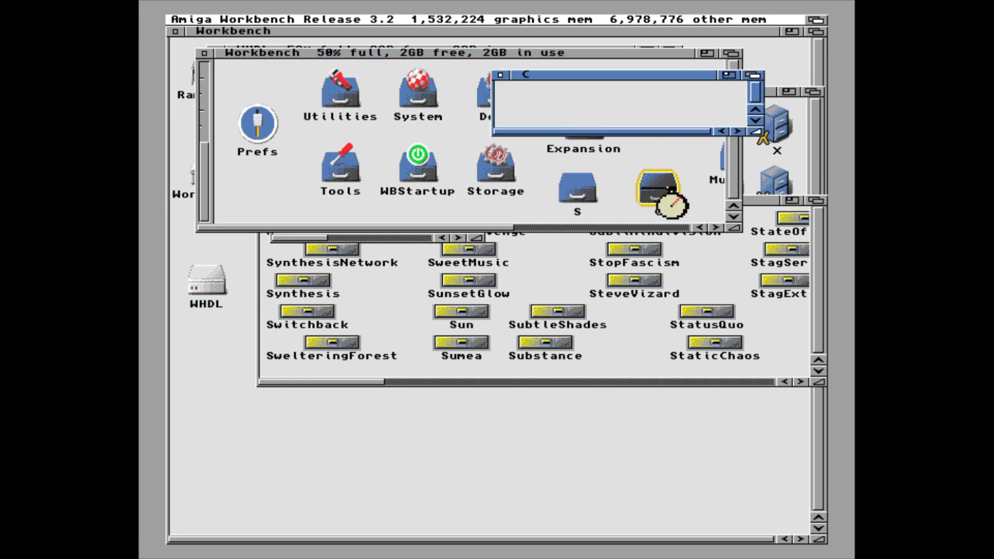
left_click_drag(624, 75, 412, 60)
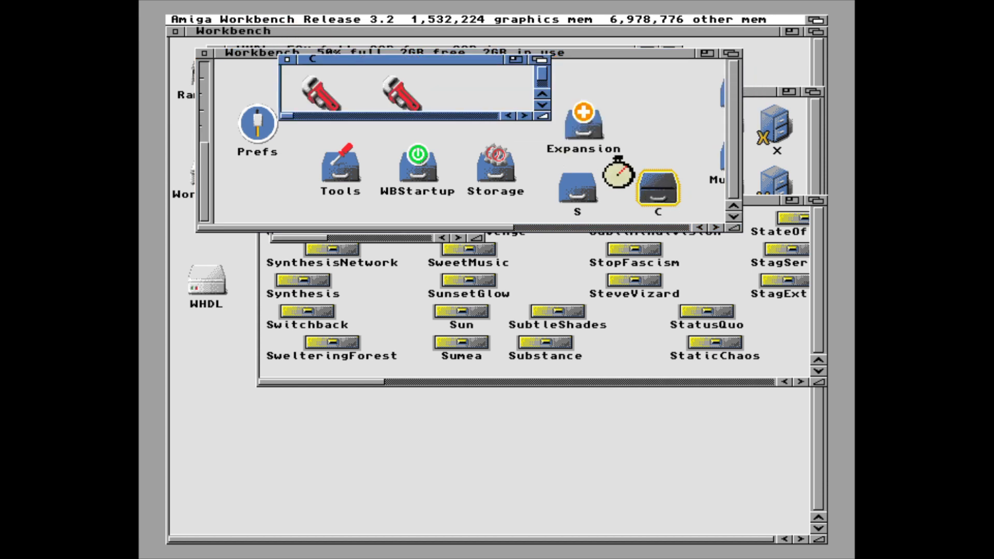
left_click_drag(542, 116, 731, 305)
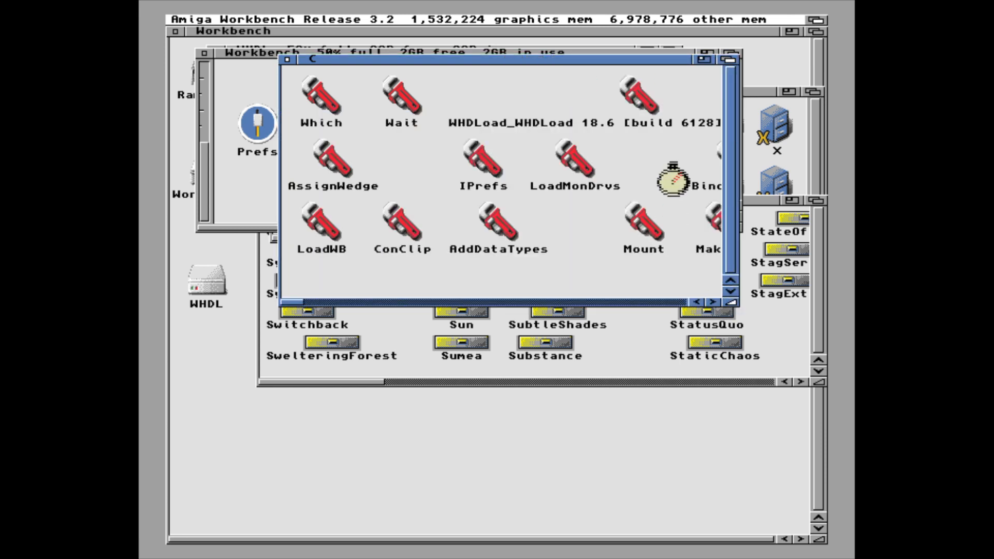
Step: Rename the file 'WHDLoad_WHDLoad 18.6 [build 6128] (22.09.2020)' in the C drawer to WHDLoad
left_click(642, 103)
right_click(643, 102)
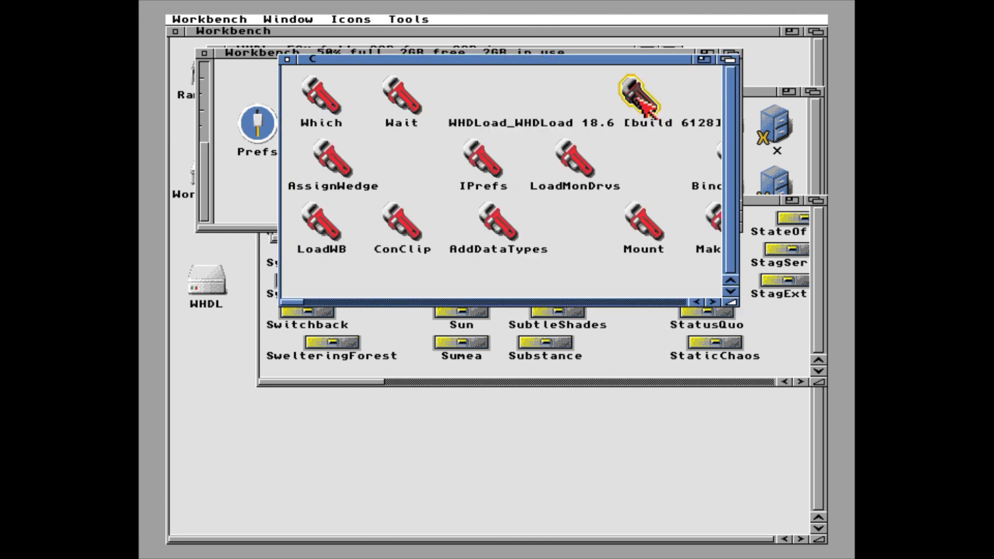
mouse_move(362, 19)
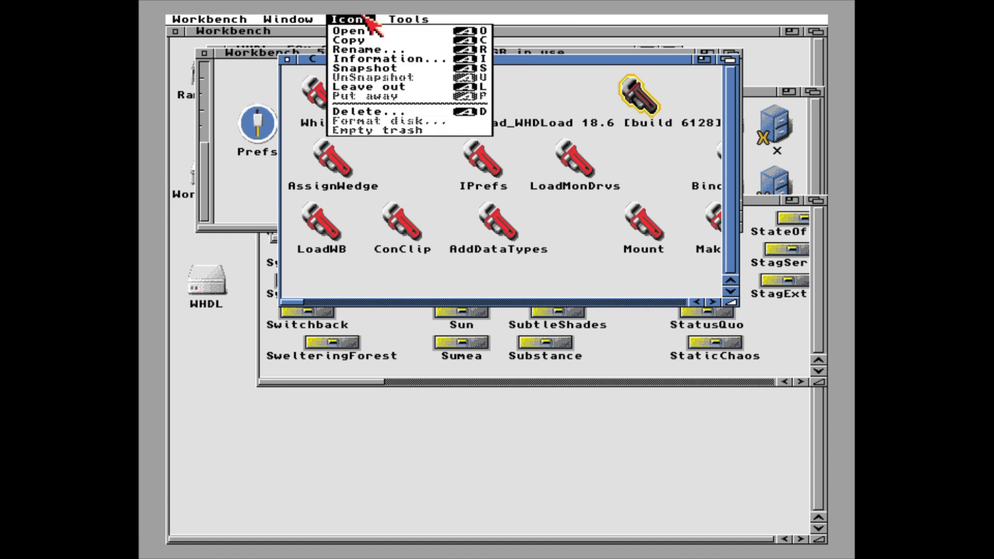
right_click(362, 48)
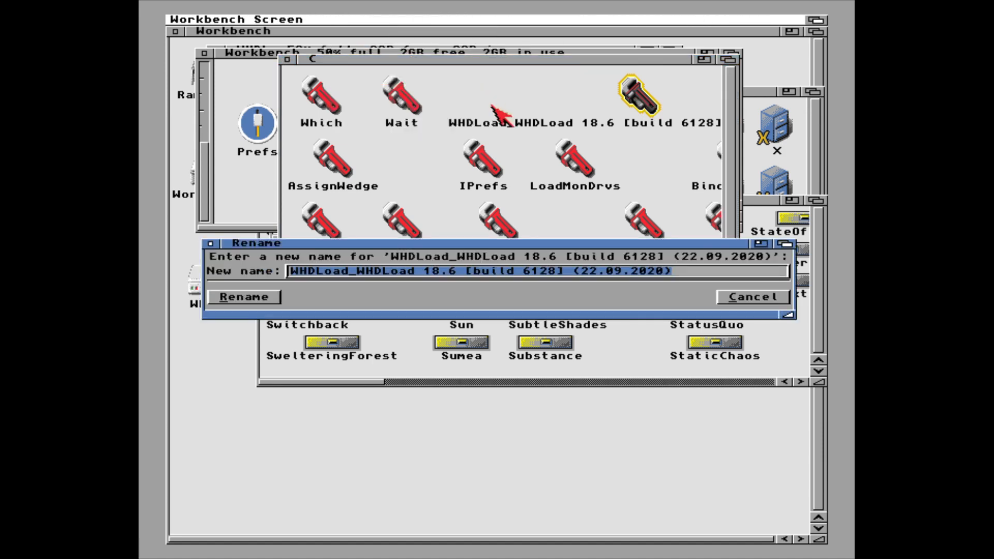
left_click(351, 273)
left_click_drag(350, 275, 759, 294)
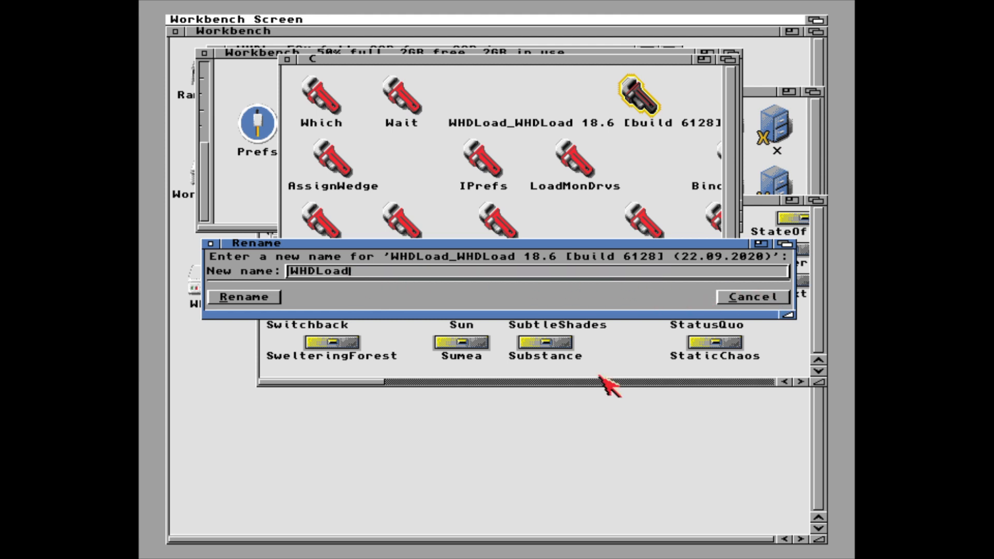
left_click(263, 298)
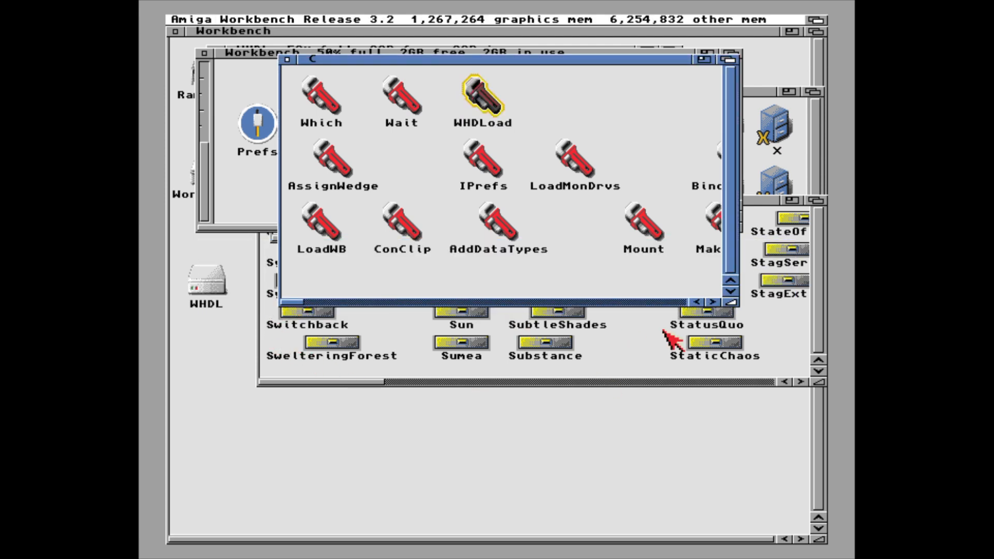
Step: Run the StateOfTheArt demo from its drawer, and close the drawer after returning to Workbench
double_click(794, 219)
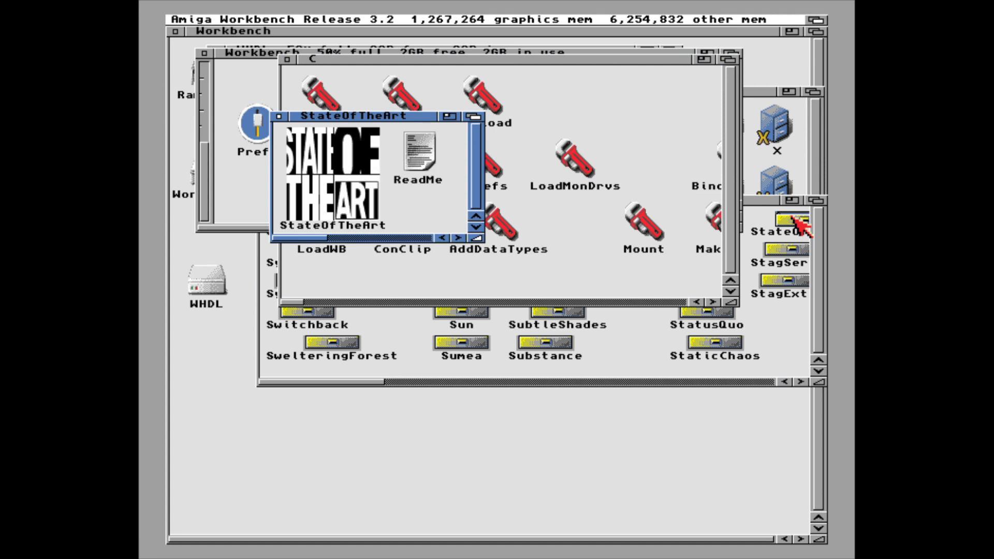
double_click(312, 174)
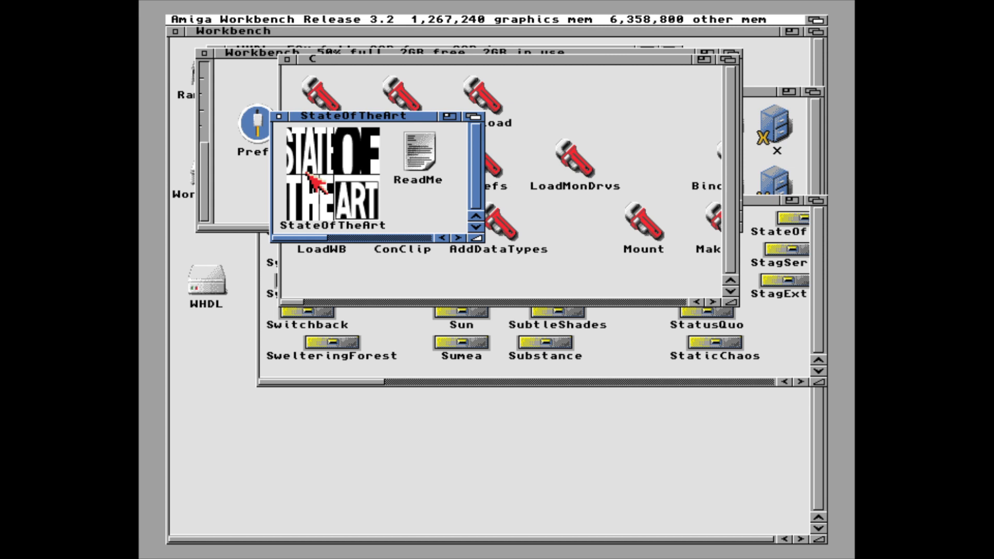
left_click(277, 117)
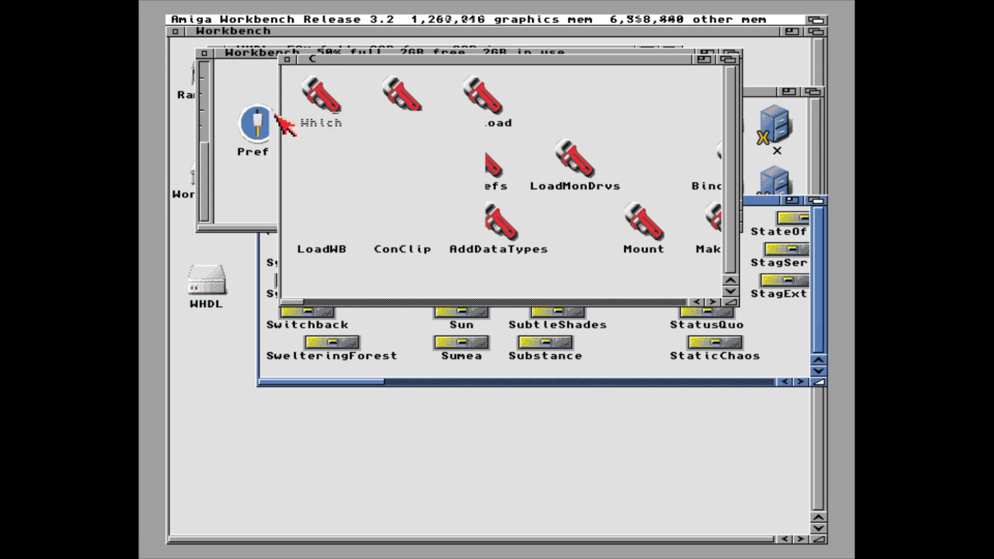
Step: Close the C drawer, the Workbench disk window and all remaining WHDL disk windows
left_click(287, 60)
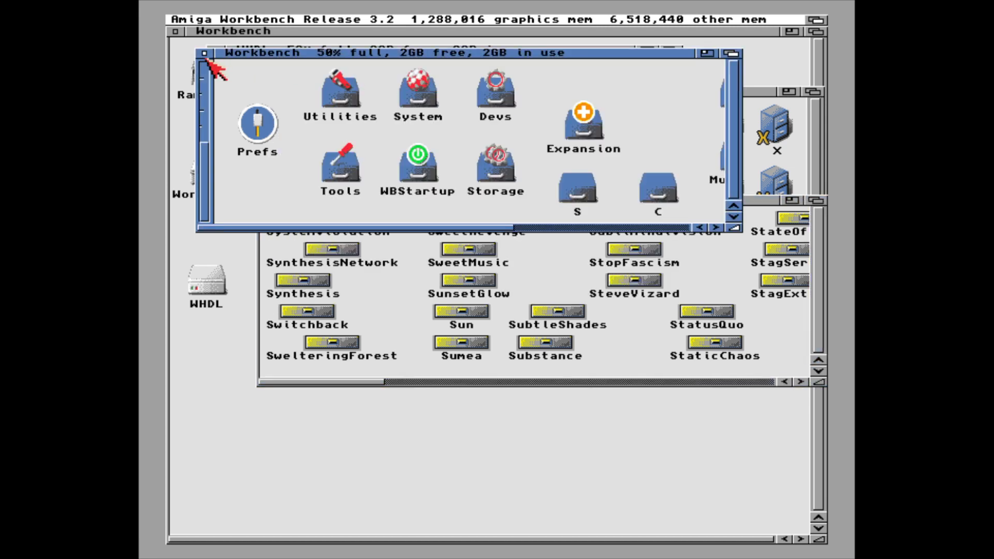
left_click(206, 54)
left_click(355, 114)
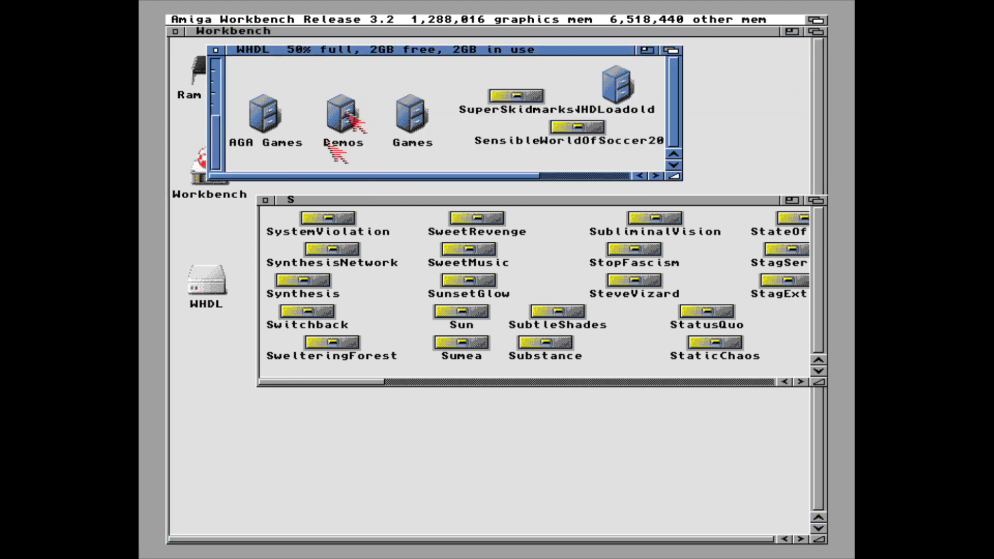
left_click(265, 200)
left_click(248, 166)
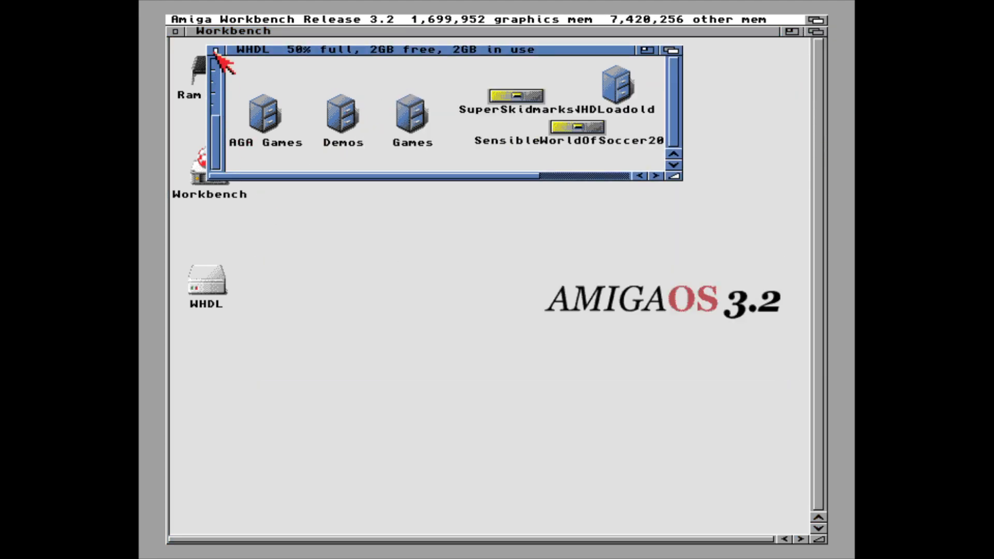
left_click(215, 52)
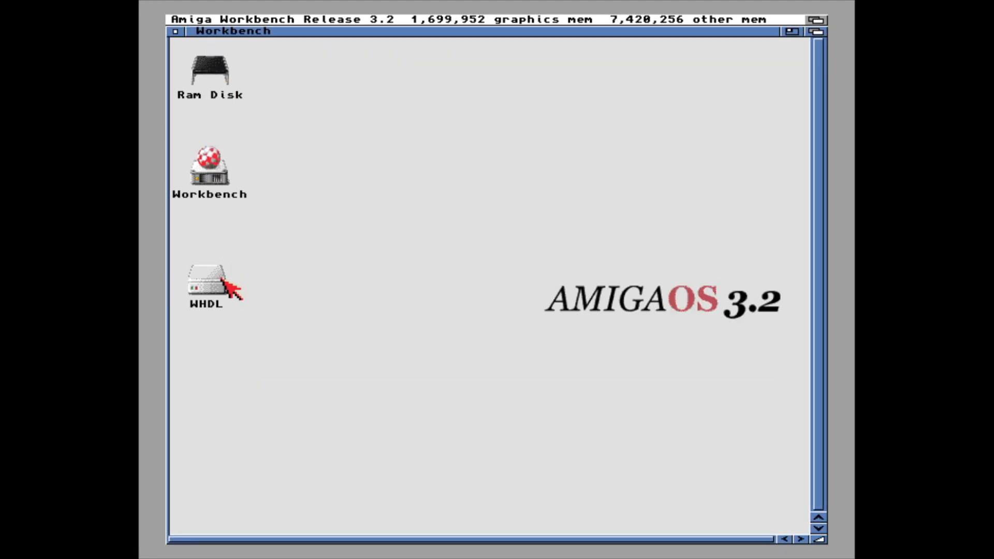
Step: Open the Workbench disk window and set it to show only items that have icons
double_click(209, 178)
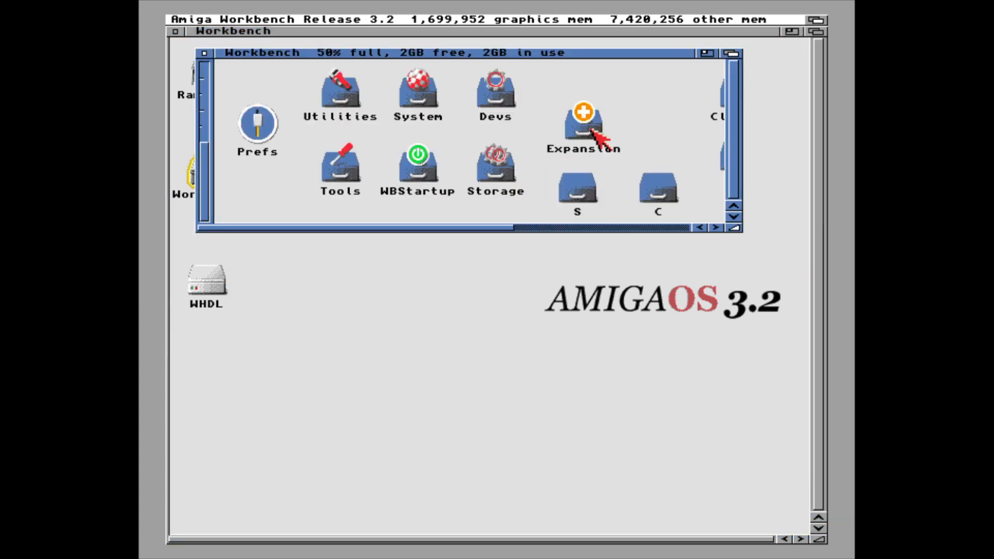
right_click(274, 19)
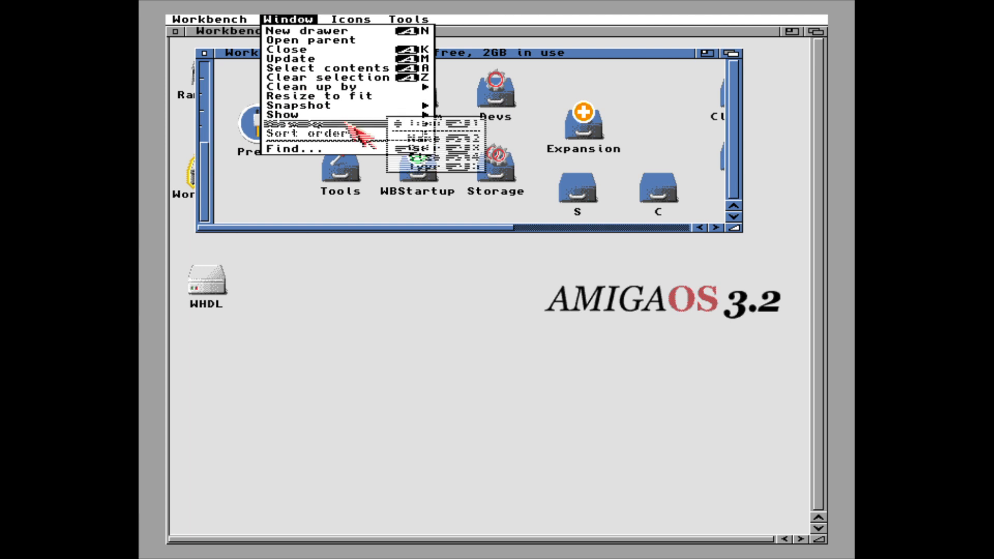
right_click(399, 115)
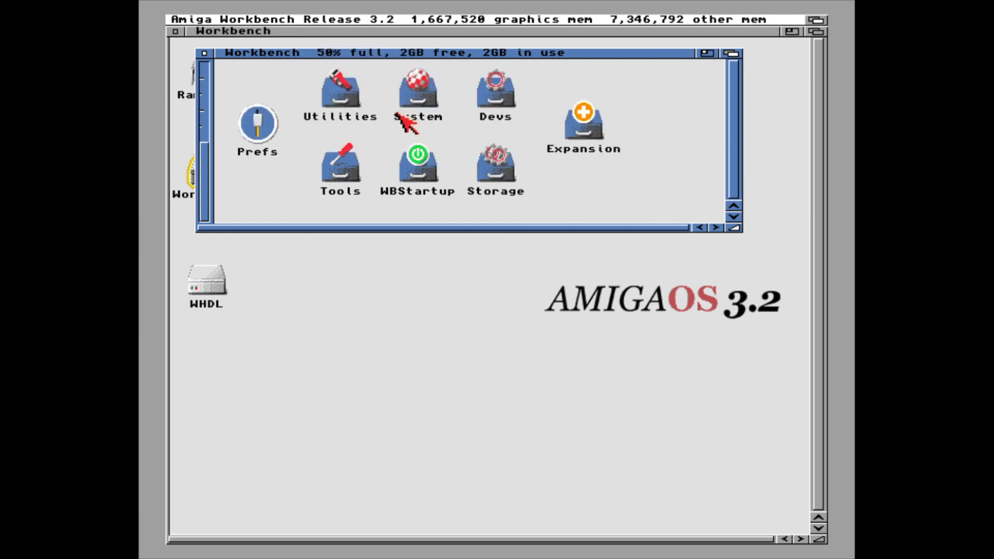
Step: Mount ModulesA1200_3.2.adf from the ADF drawer in Expansion, and close the ADF and Workbench disk windows
double_click(585, 122)
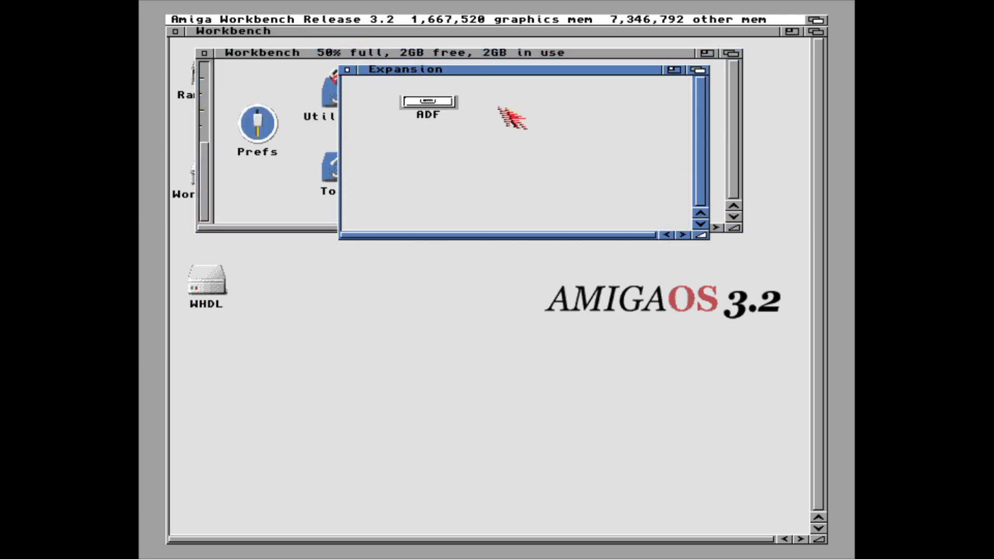
double_click(451, 102)
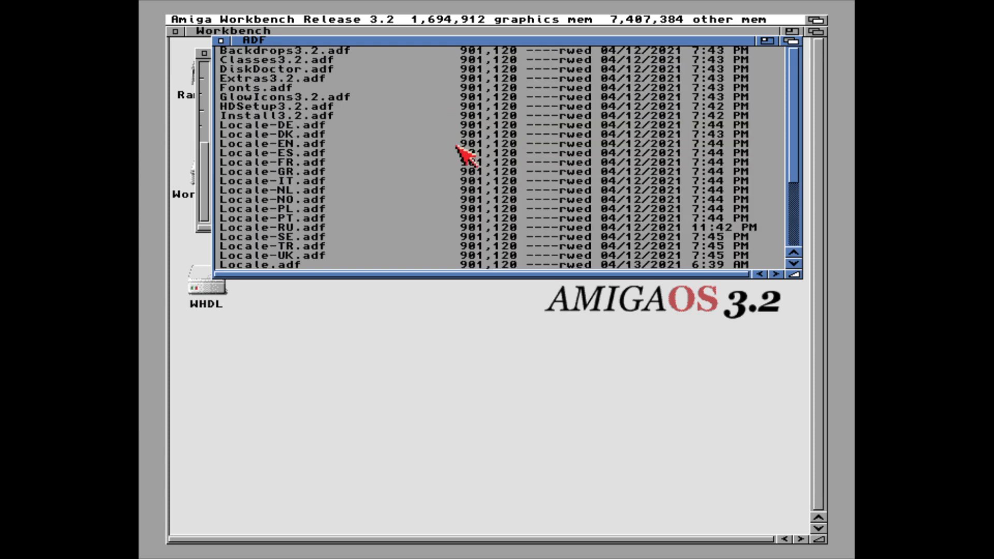
scroll(466, 156, "down", 10)
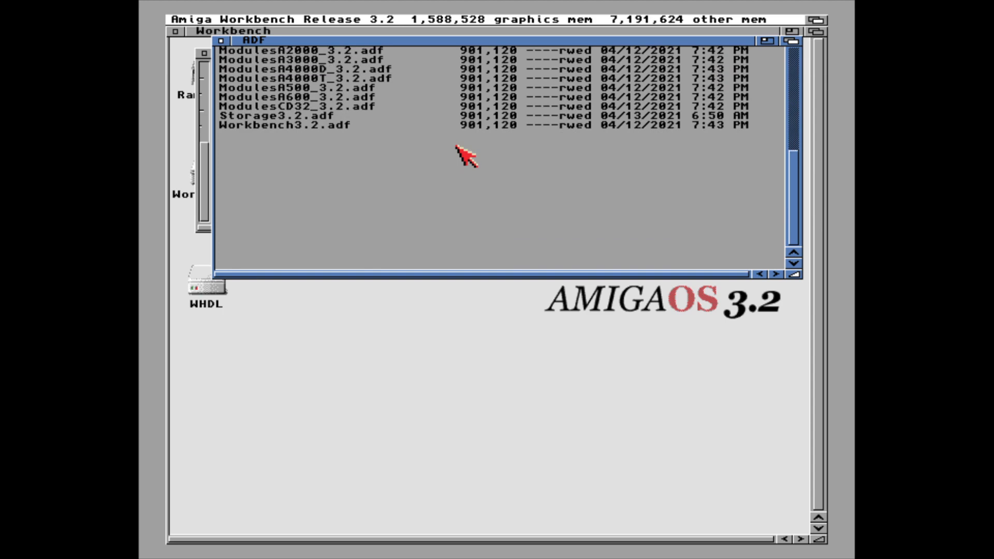
scroll(466, 155, "up", 10)
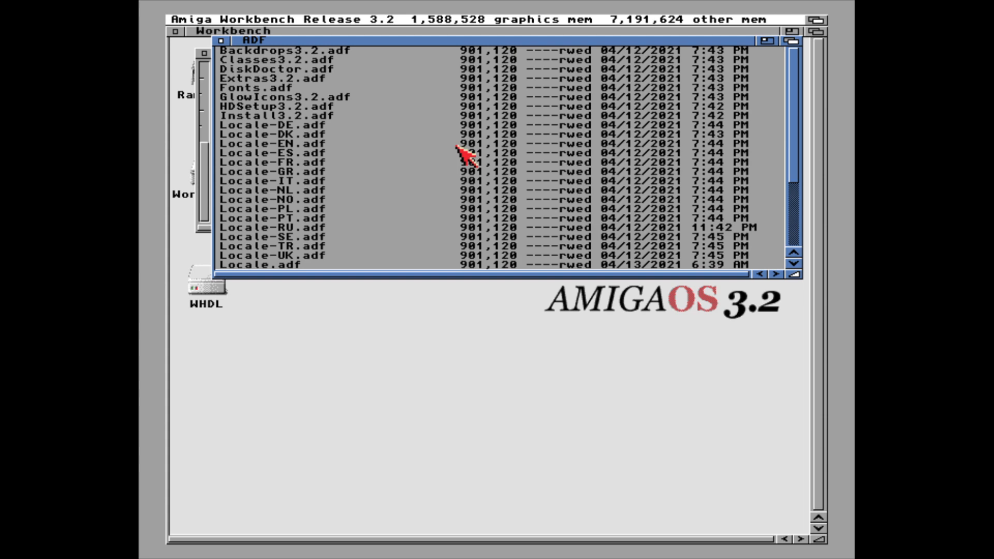
scroll(456, 147, "down", 3)
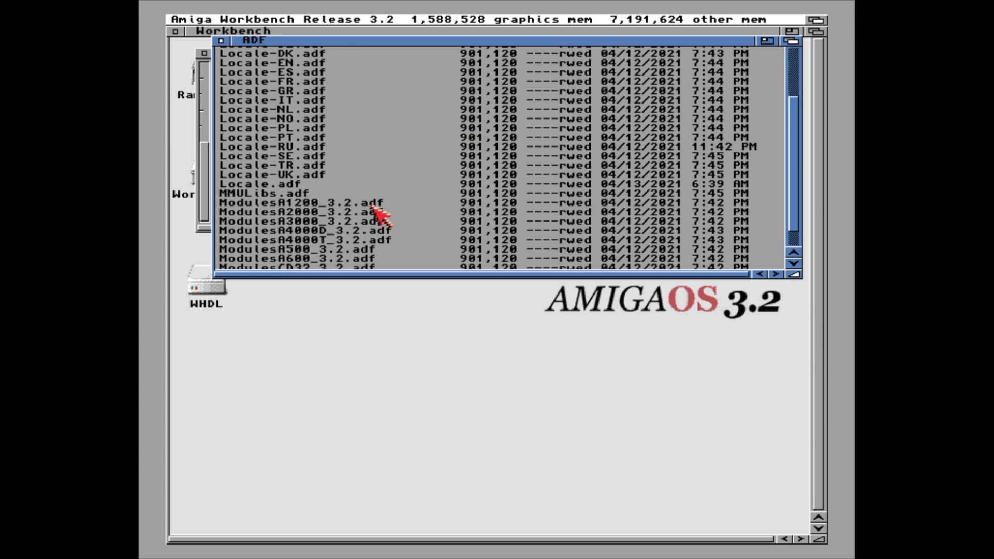
left_click(368, 202)
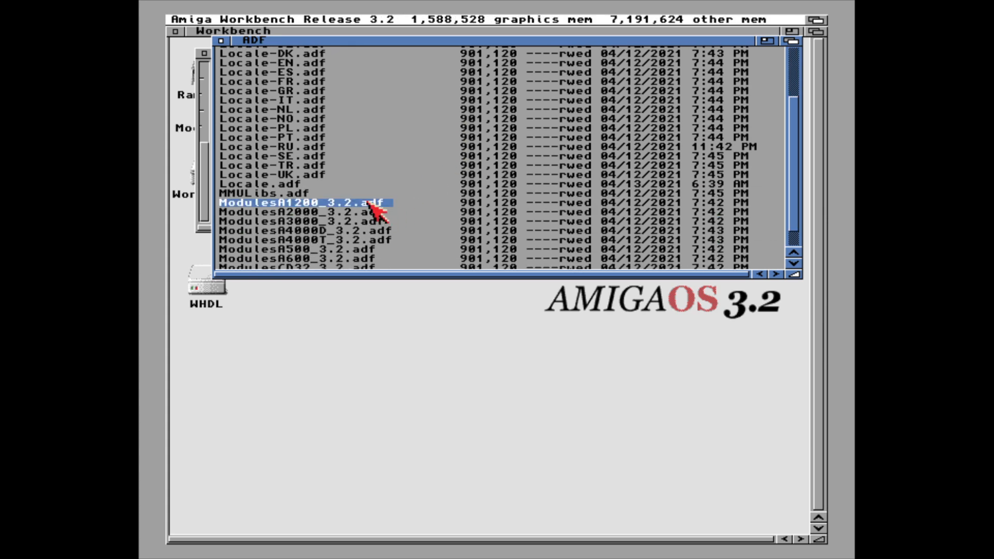
left_click(221, 41)
left_click(207, 58)
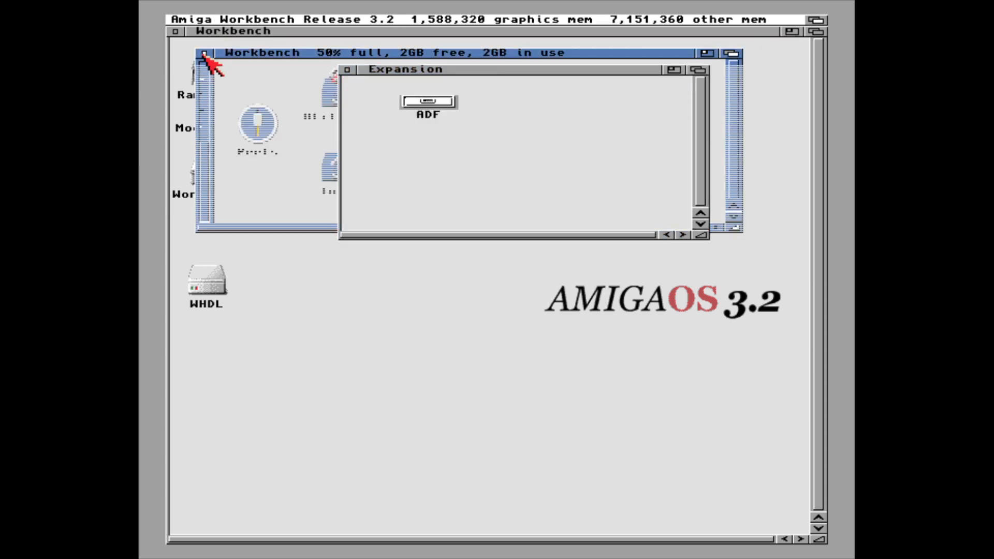
left_click(205, 54)
Step: Open the mounted ModulesA1200_3.2 disk, read through its ReadMe.txt, and close the text and the disk window
left_click(254, 118)
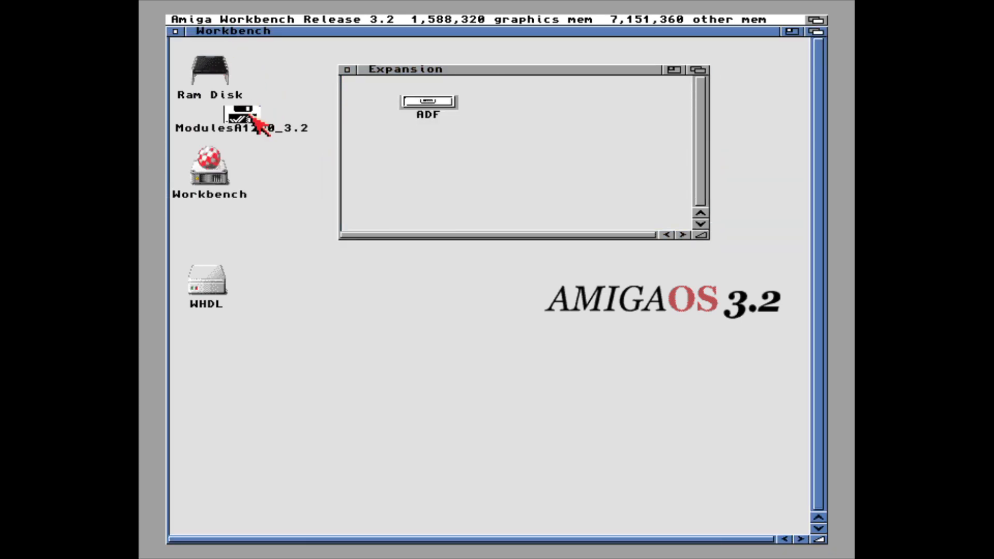
double_click(253, 118)
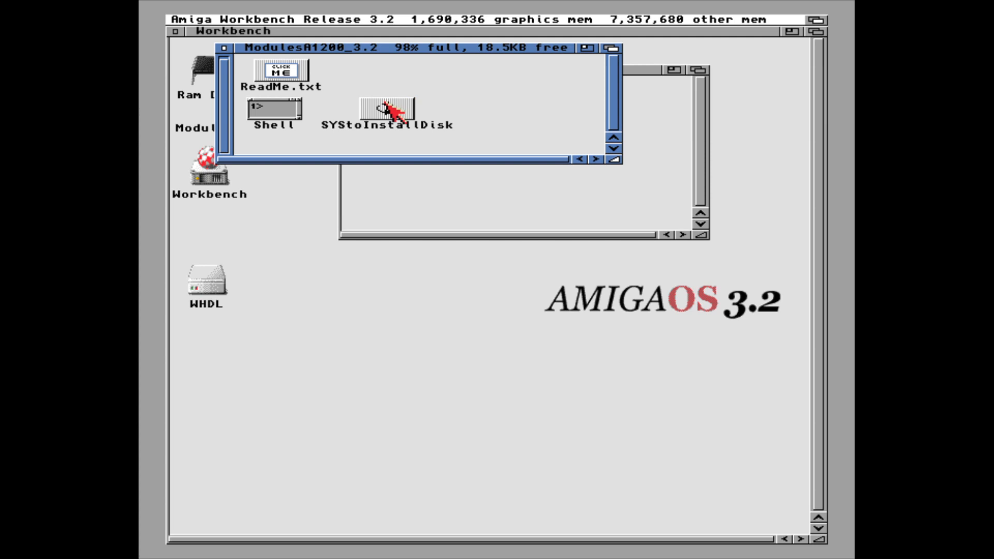
double_click(296, 78)
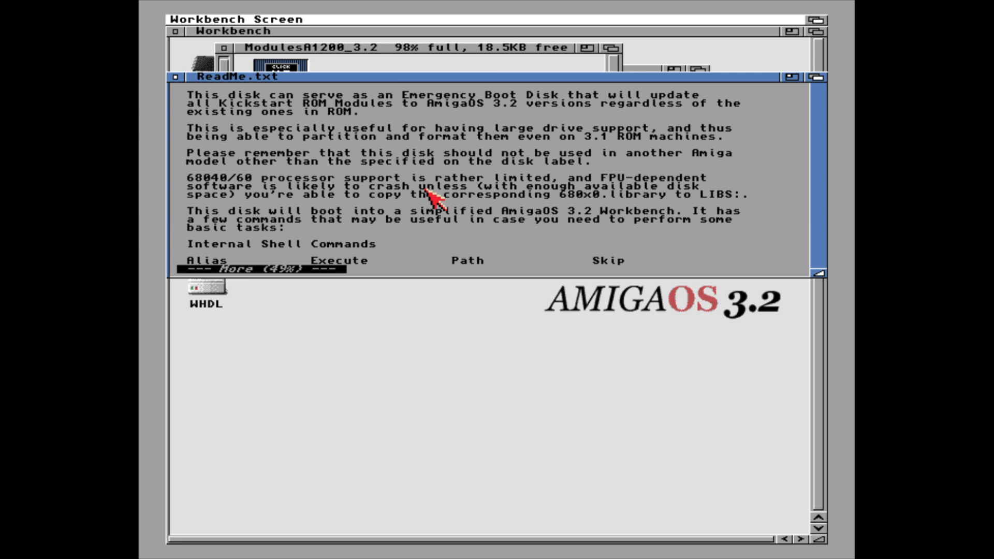
key("space")
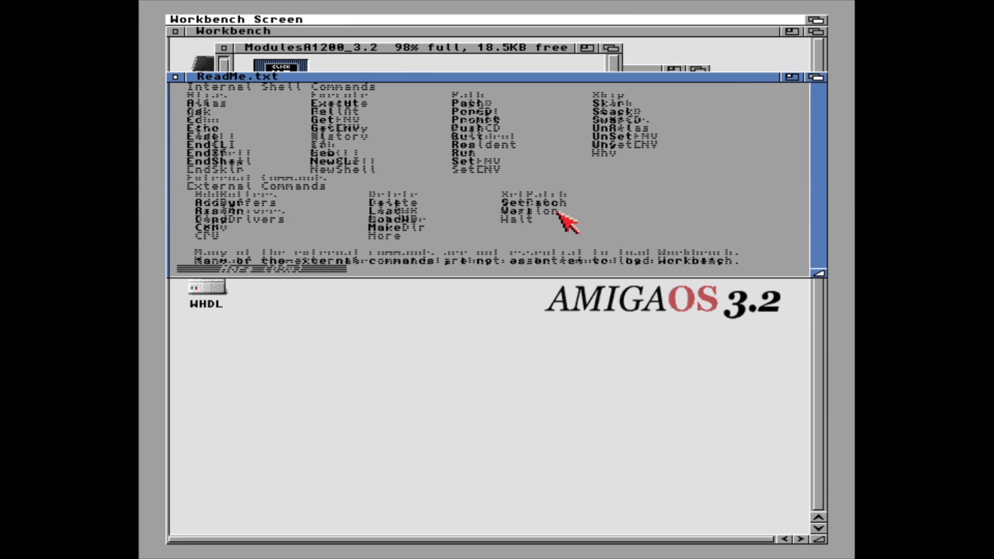
key("q")
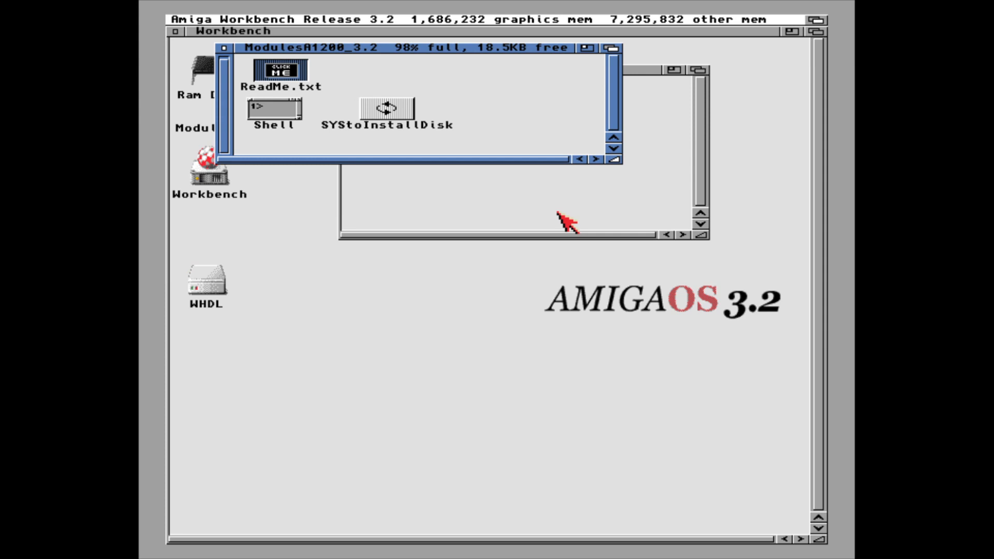
left_click(223, 47)
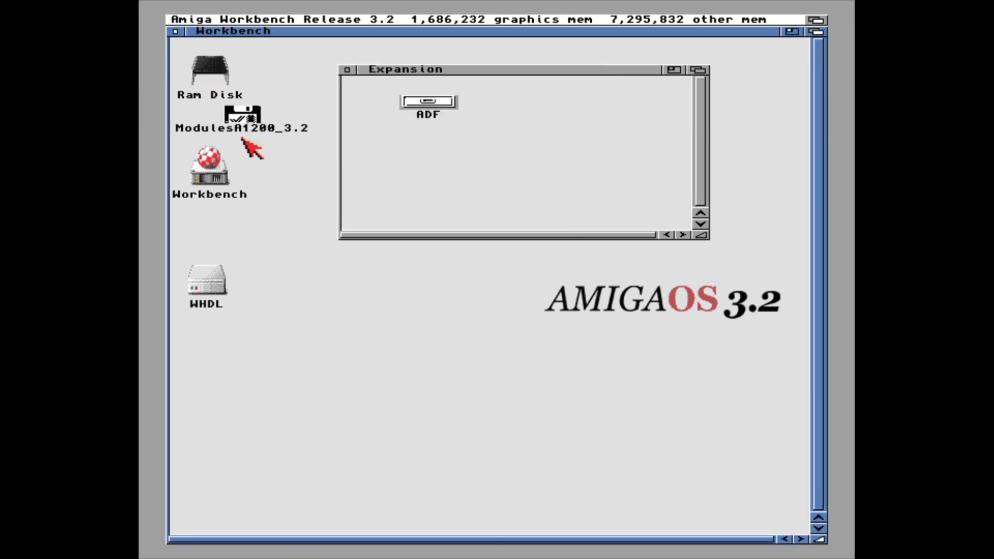
left_click(244, 119)
right_click(243, 117)
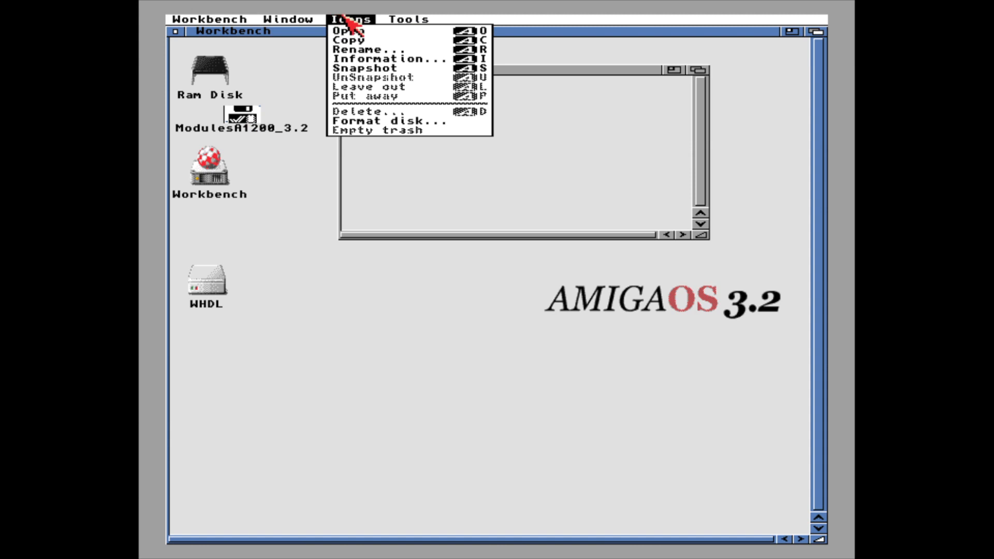
mouse_move(402, 22)
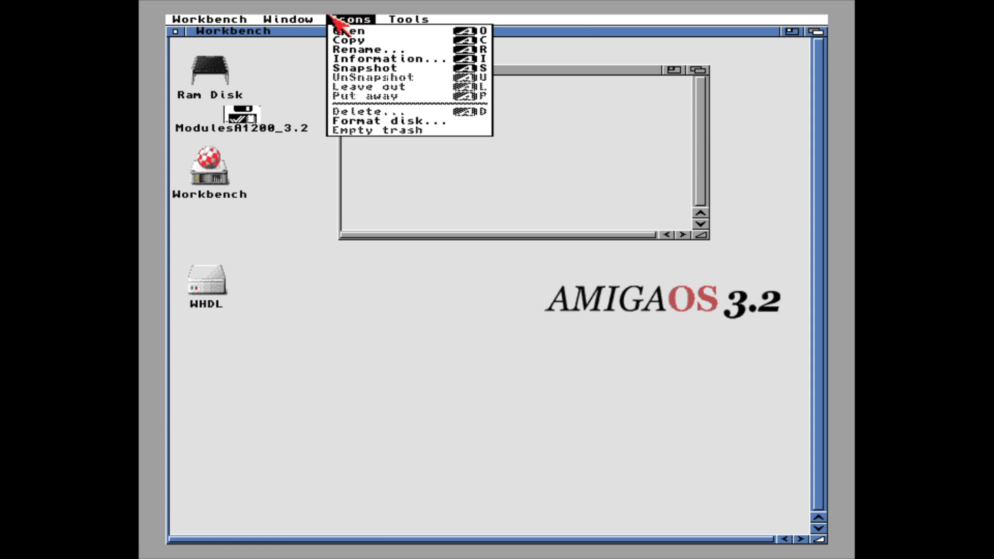
mouse_move(309, 16)
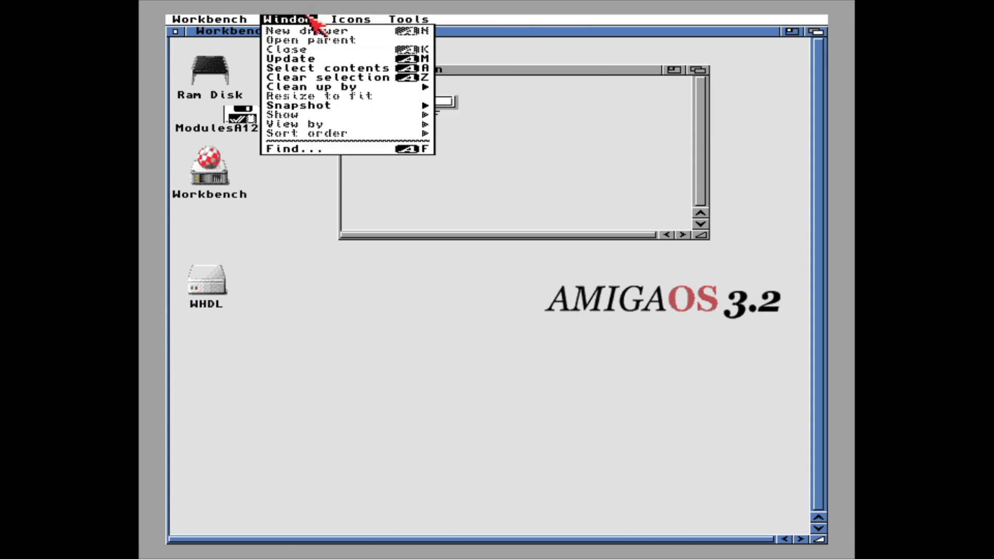
mouse_move(245, 18)
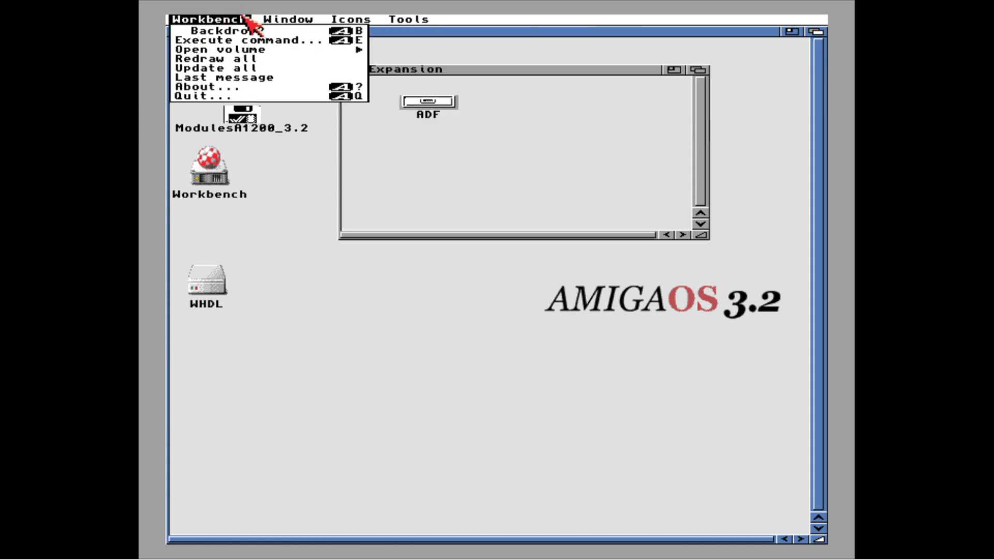
Step: Mount DiskDoctor.adf and HDSetup3.2.adf from the ADF drawer in Expansion, and close the ADF and Expansion drawers
double_click(220, 184)
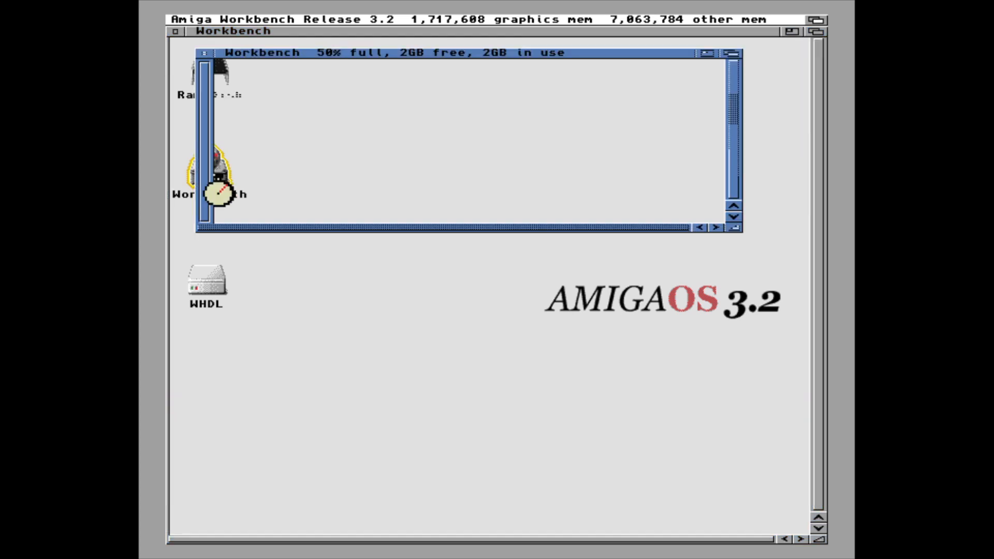
double_click(587, 127)
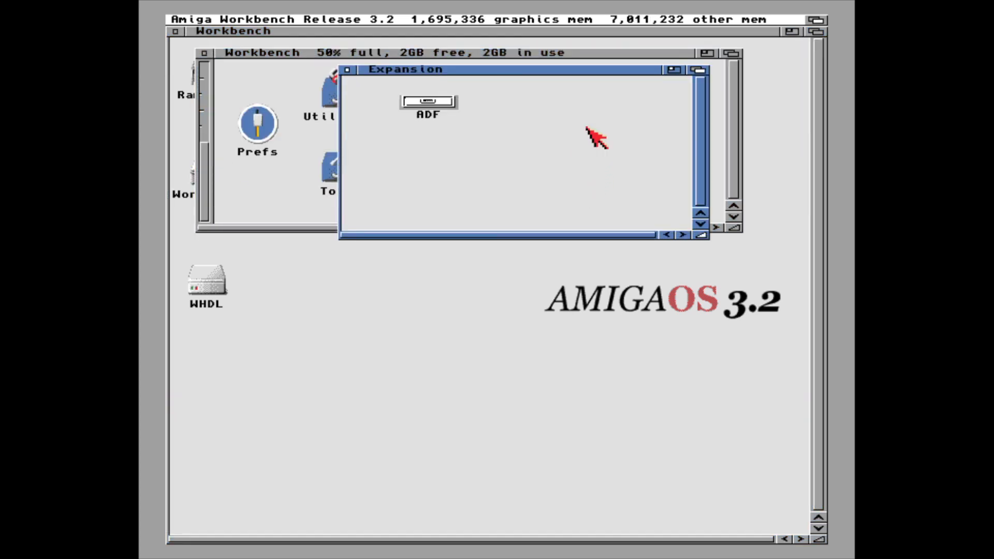
double_click(438, 104)
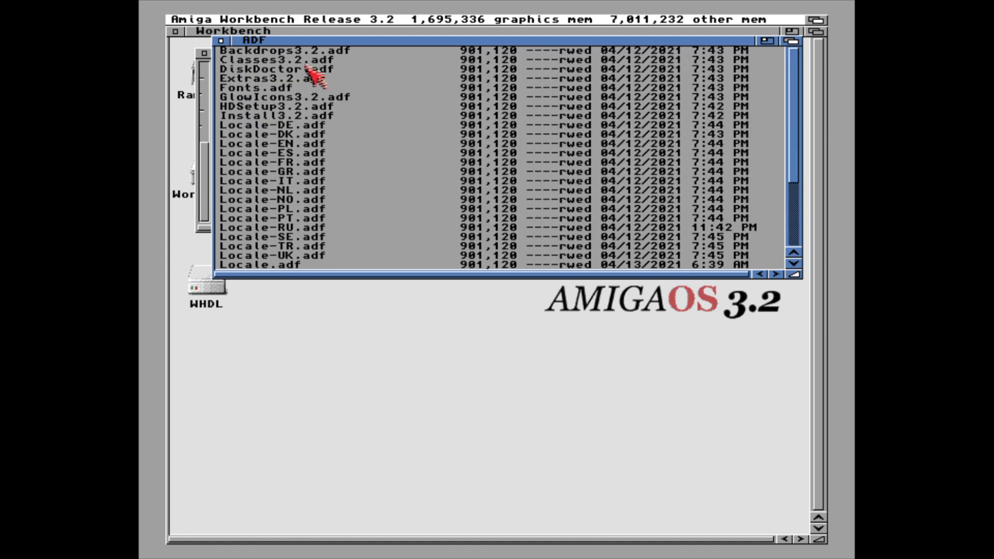
left_click(308, 68)
left_click(291, 105)
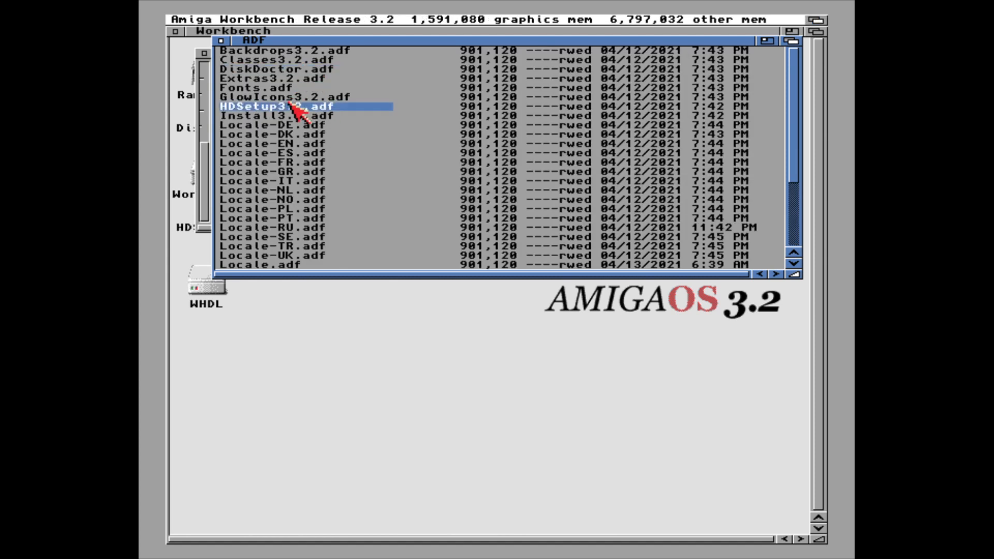
left_click(221, 40)
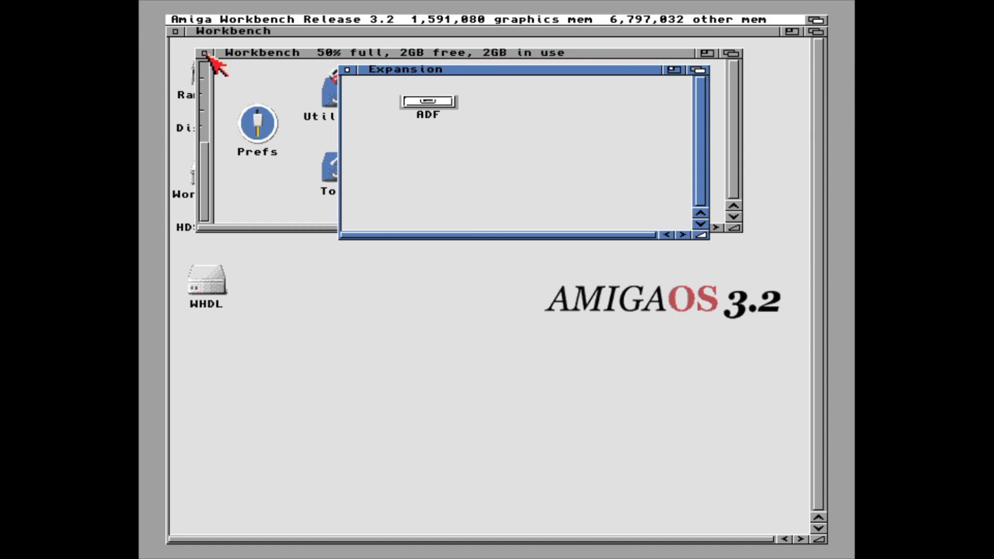
left_click(347, 70)
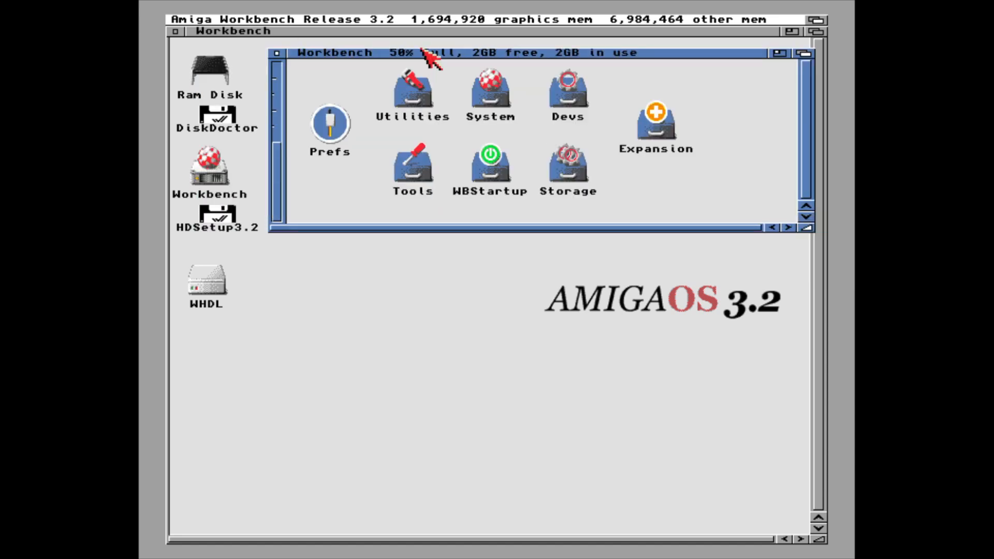
Step: Open a Shell from the System drawer and move its window below the System window
double_click(490, 91)
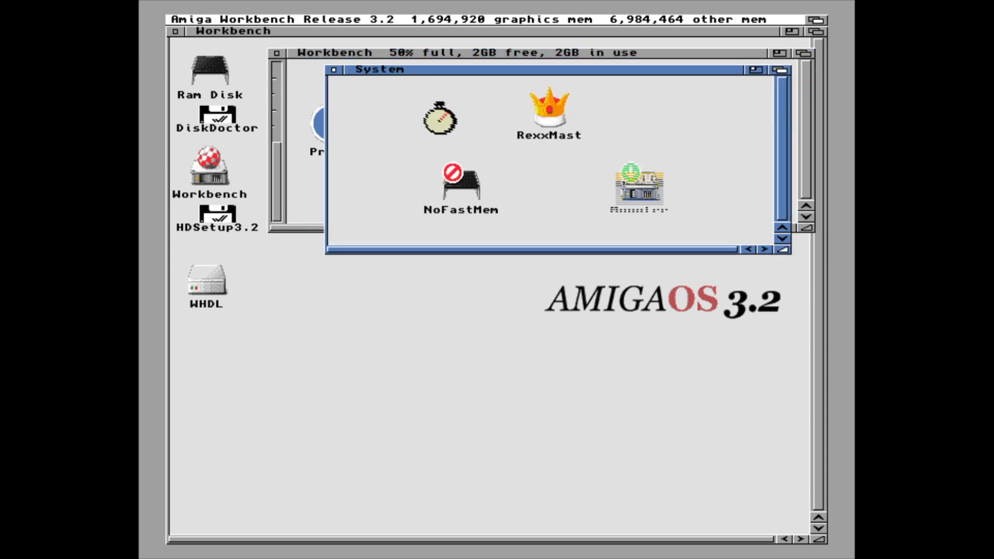
double_click(373, 104)
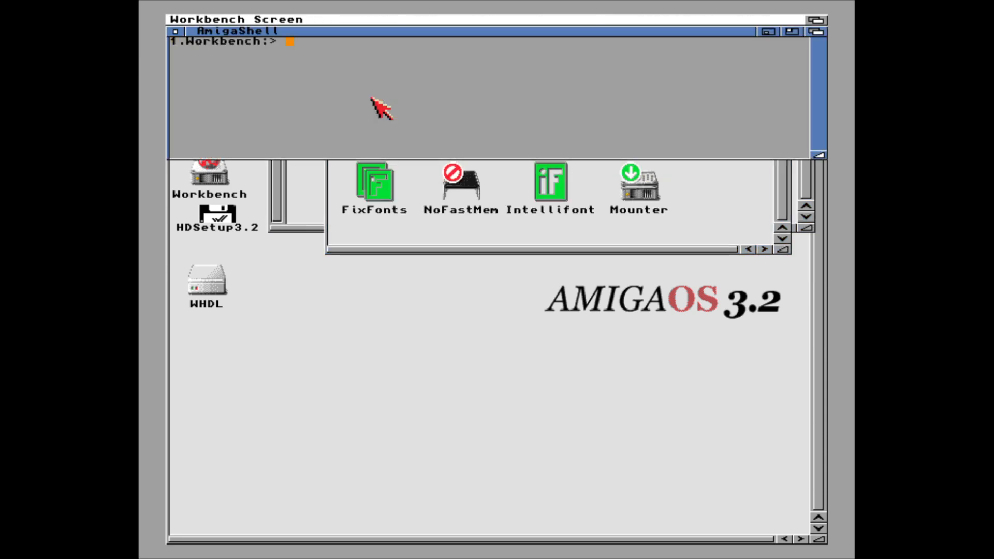
left_click_drag(375, 33, 382, 311)
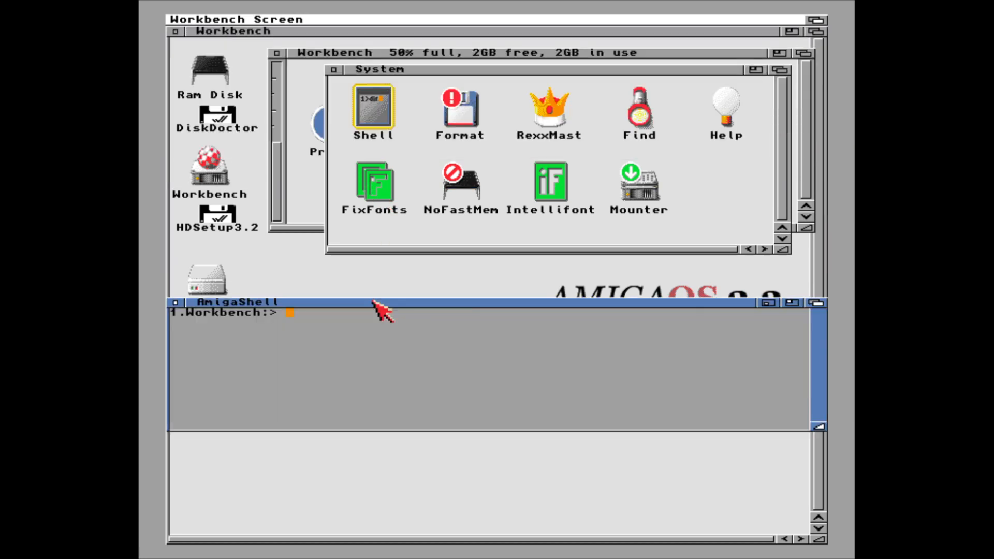
Step: List the mounted disk images by running dacontrol info in the Shell
type("dacontrol ")
type("impo")
key("BackSpace")
key("BackSpace")
key("BackSpace")
type("nfo")
key("Return")
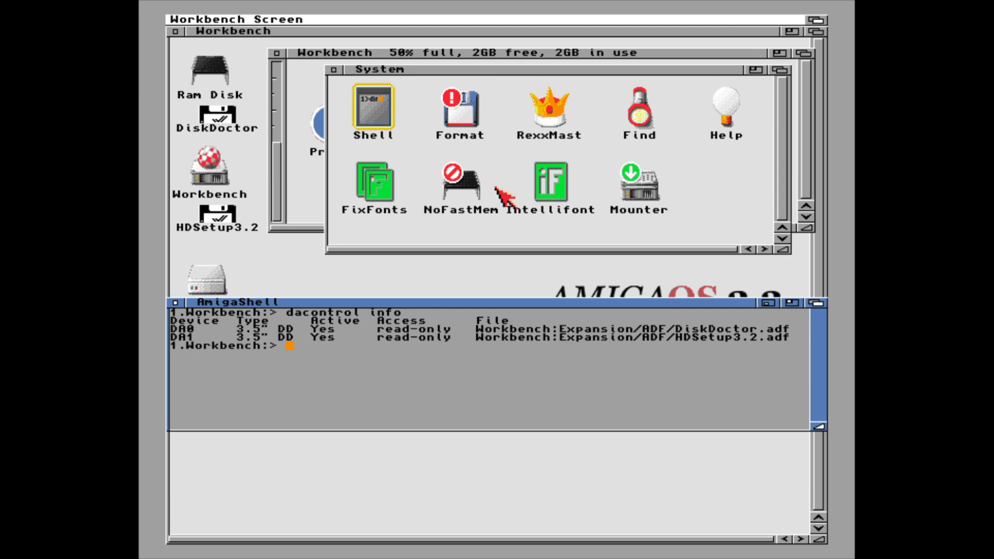
Step: Eject the DiskDoctor disk image by running dacontrol eject unit 0
type("daconr")
key("BackSpace")
type("trol eject")
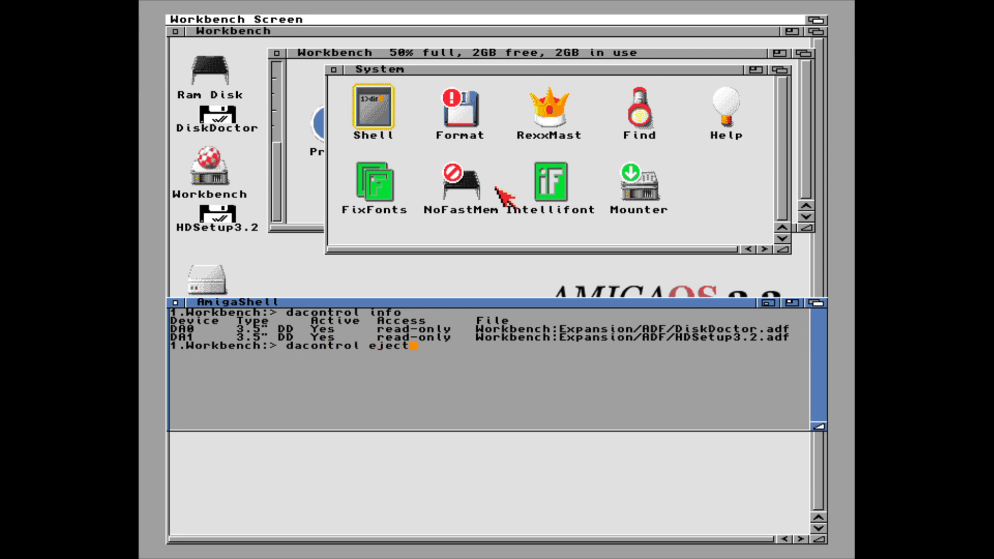
type(" unit 0")
key("Return")
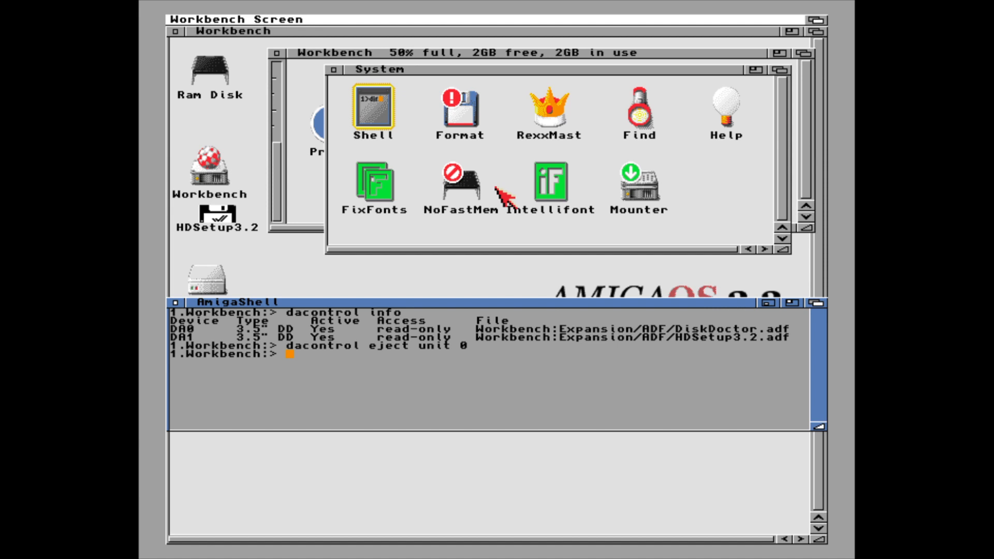
Step: Eject the HDSetup3.2 disk image with dacontrol eject unit 1, and close the Shell and System windows
type("dacontrol eject unit 1")
key("Return")
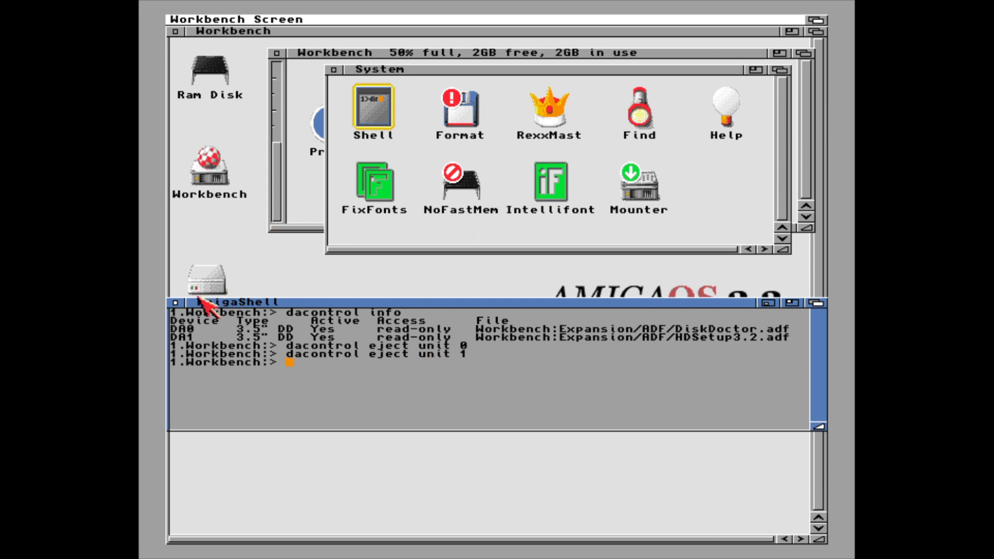
left_click(176, 303)
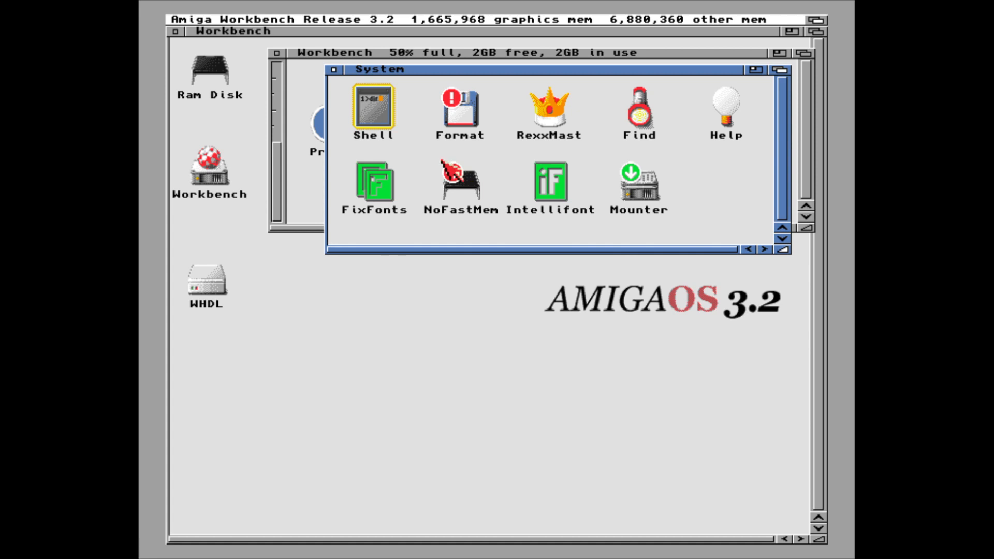
left_click(333, 70)
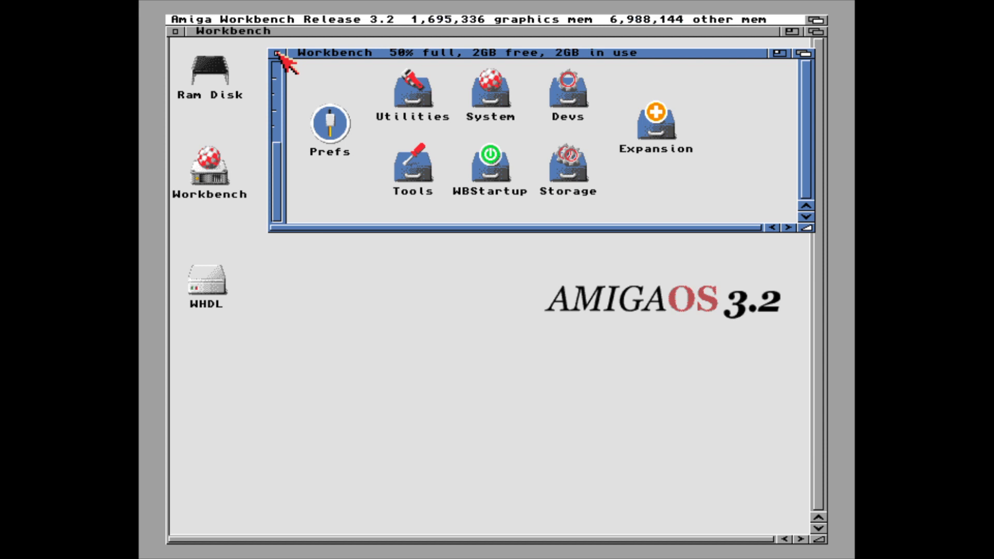
Step: Close the Workbench window, start the Picasso96 setup from its install drawer, and proceed with Install for Real and no action log
left_click(277, 53)
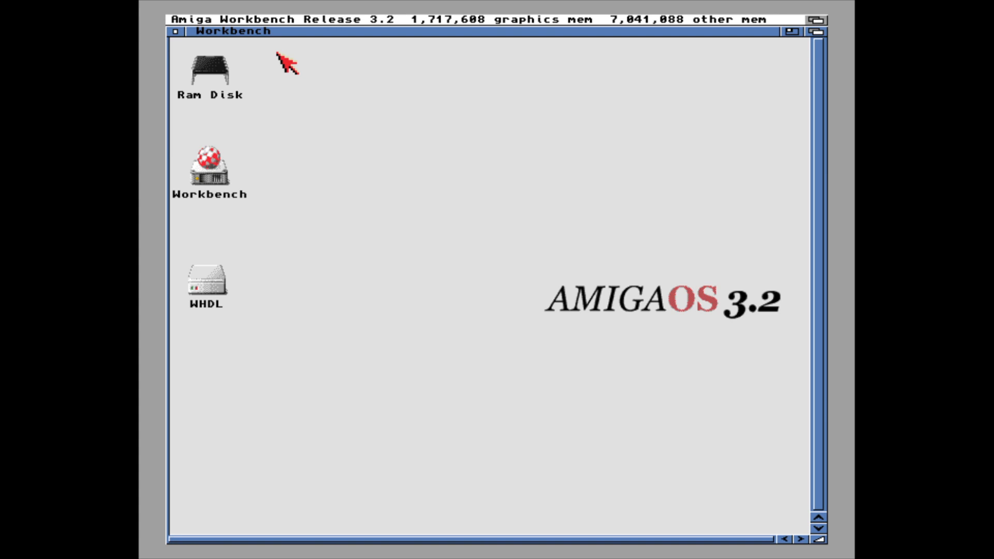
left_click(200, 288)
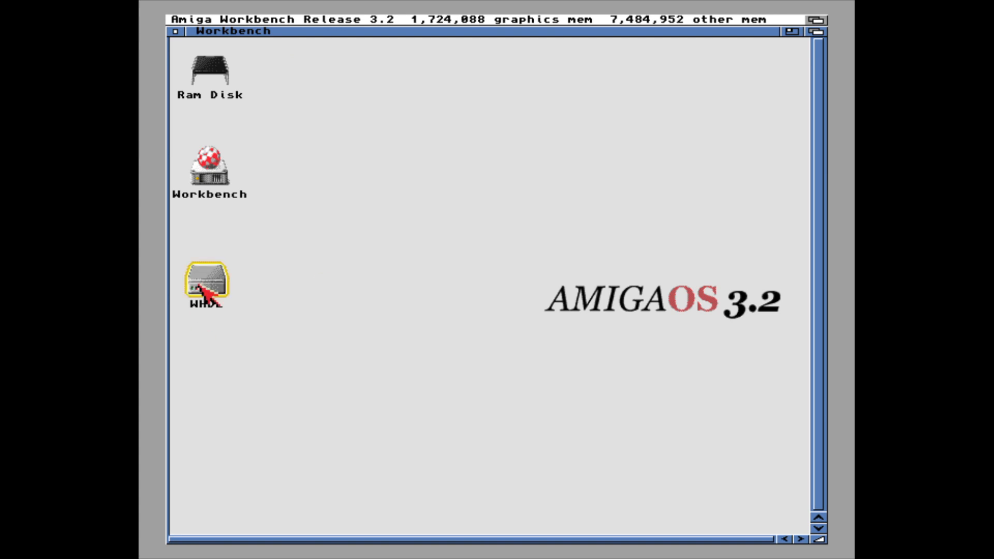
double_click(269, 122)
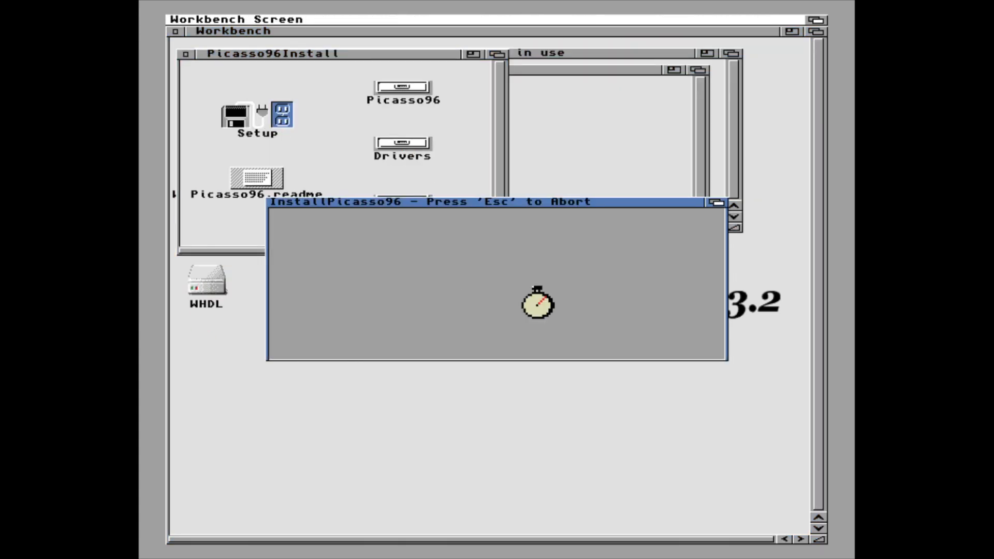
left_click(467, 353)
left_click(469, 354)
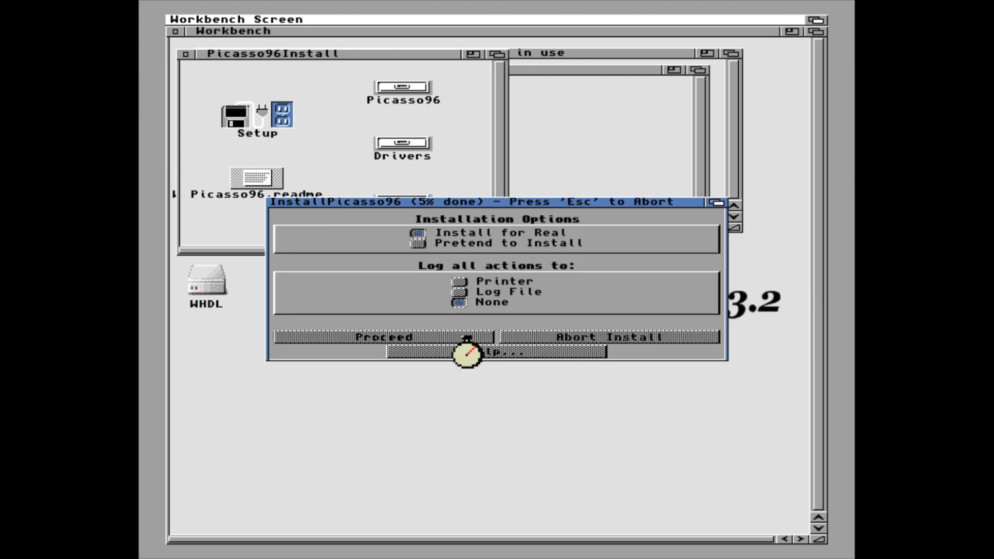
left_click(466, 352)
left_click(463, 352)
left_click(463, 334)
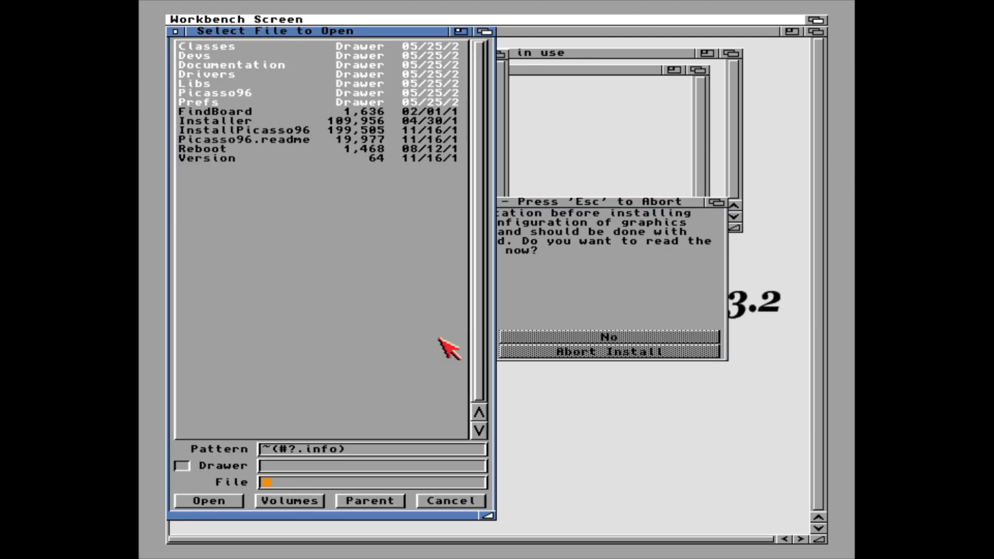
Step: Continue through the Picasso96 installer's prompts and set the location for its support files
left_click(215, 501)
left_click(610, 241)
left_click(443, 338)
left_click(444, 337)
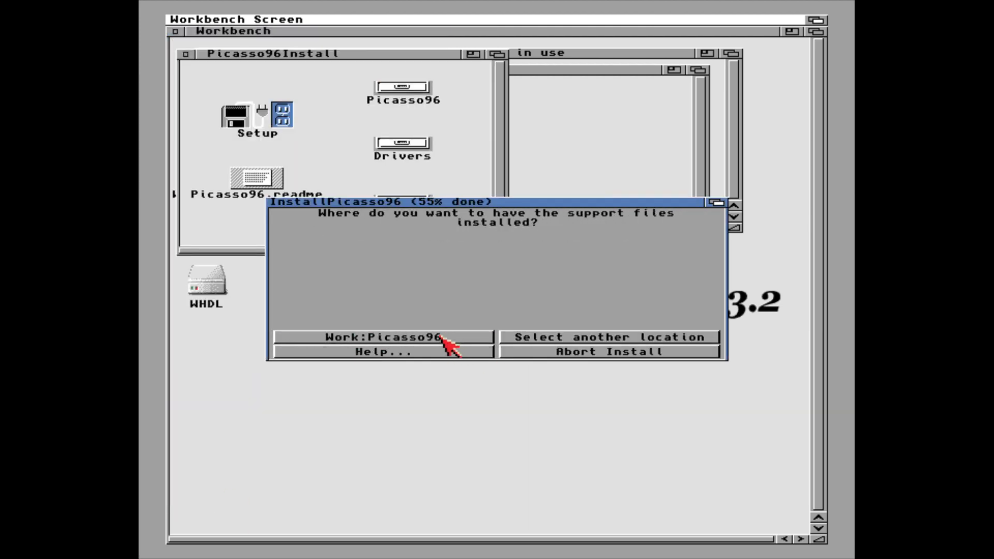
left_click(444, 337)
left_click(505, 69)
left_click(409, 436)
Step: Copy the uaegfx monitor driver to SYS:Devs/Monitors and proceed through the rest of the Picasso96 installation
left_click(466, 341)
left_click(465, 355)
left_click(464, 337)
left_click(465, 337)
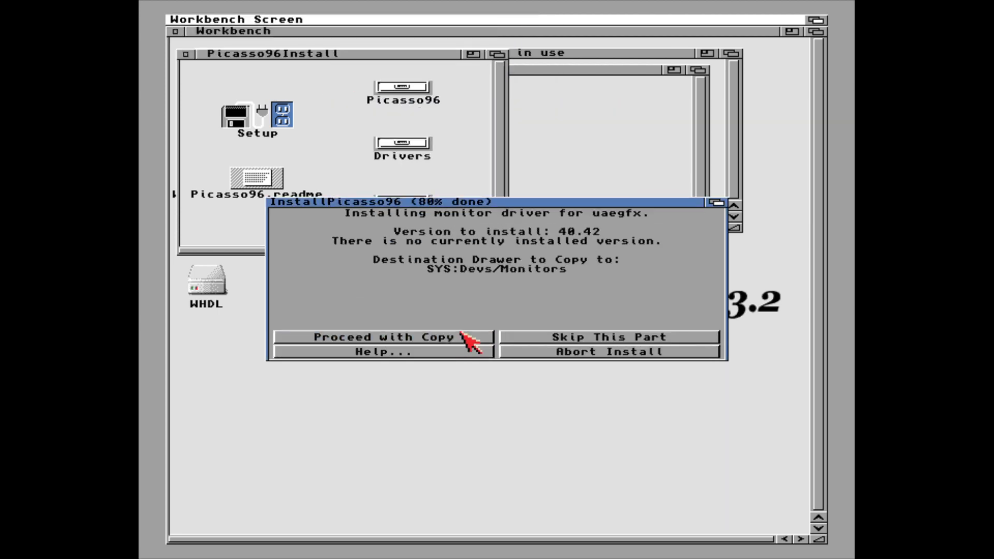
left_click(464, 338)
left_click(465, 337)
left_click(466, 348)
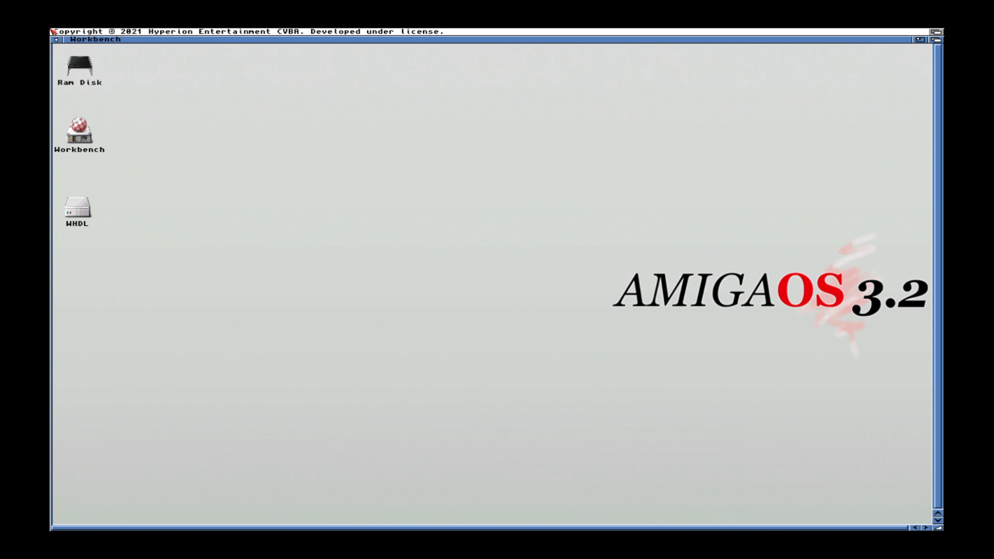
Step: View the backdrop pictures offered in the WBPattern preferences, highlight background_1280_720.png, then cancel and close the Prefs and Workbench windows
double_click(69, 140)
double_click(108, 101)
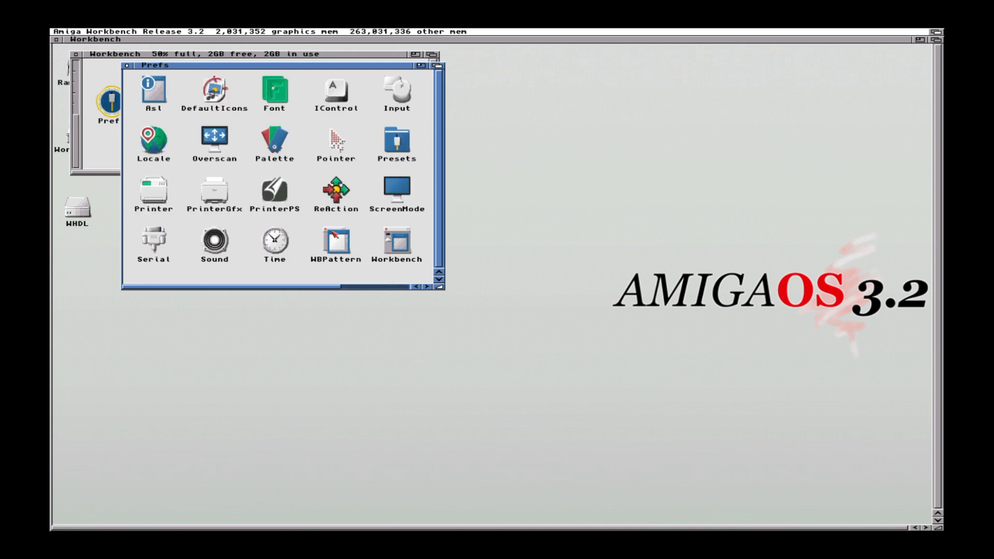
double_click(335, 237)
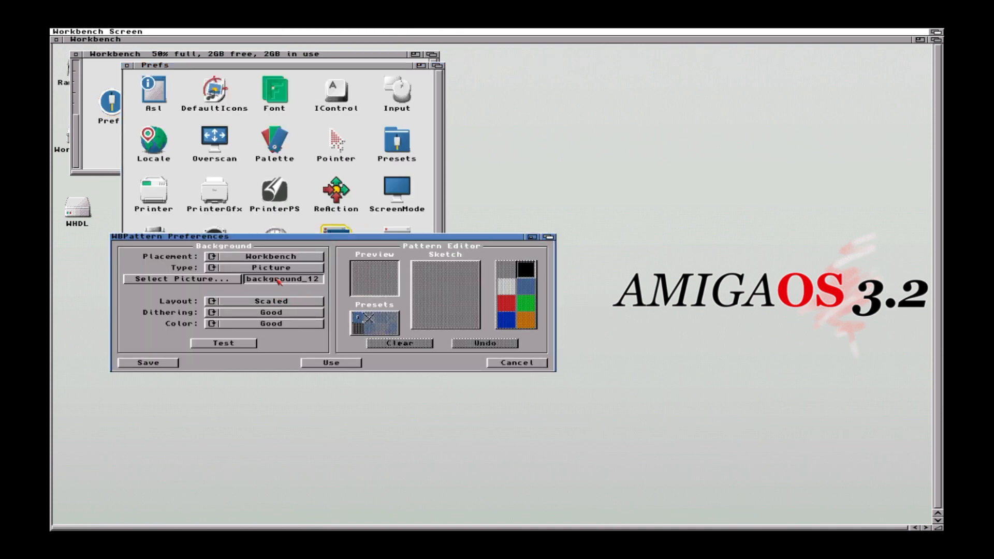
left_click(230, 280)
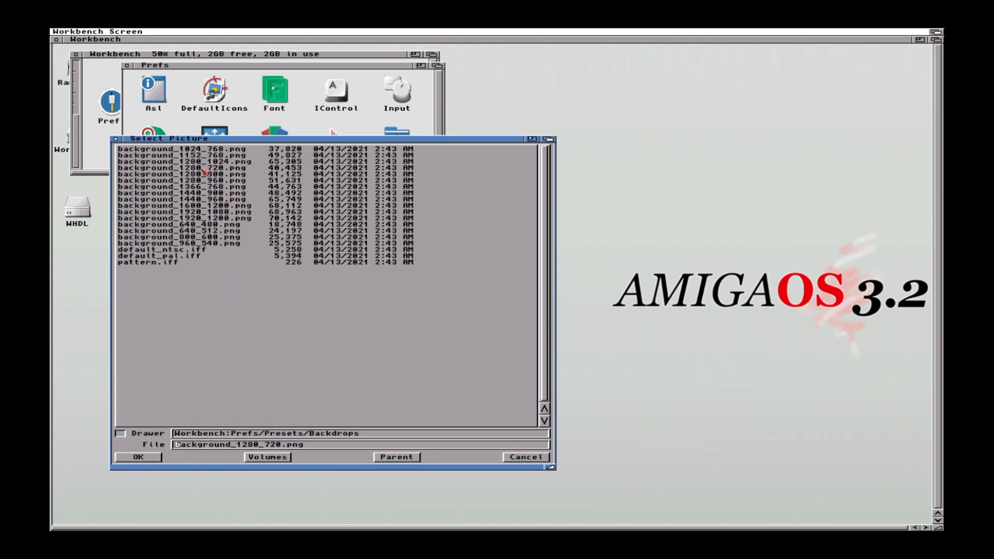
left_click(203, 168)
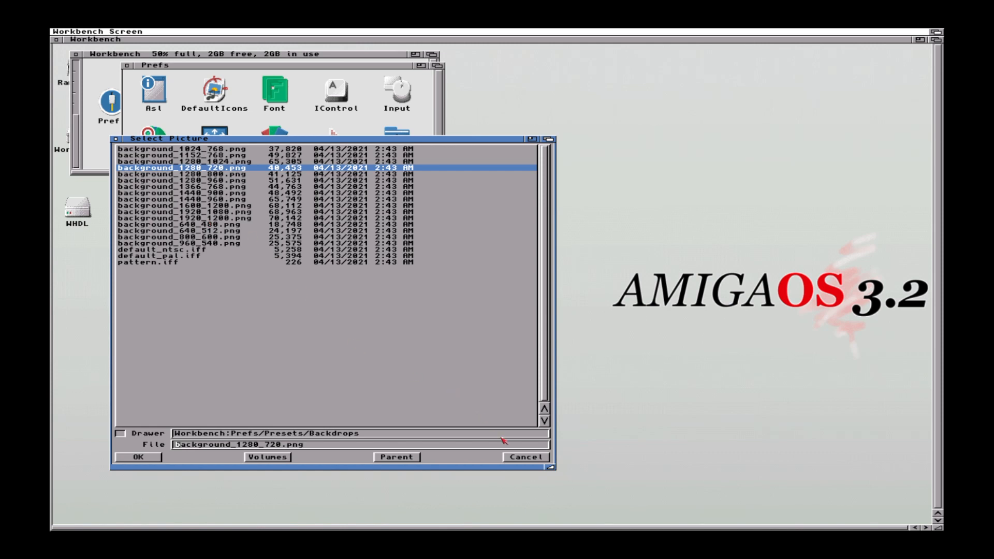
left_click(514, 458)
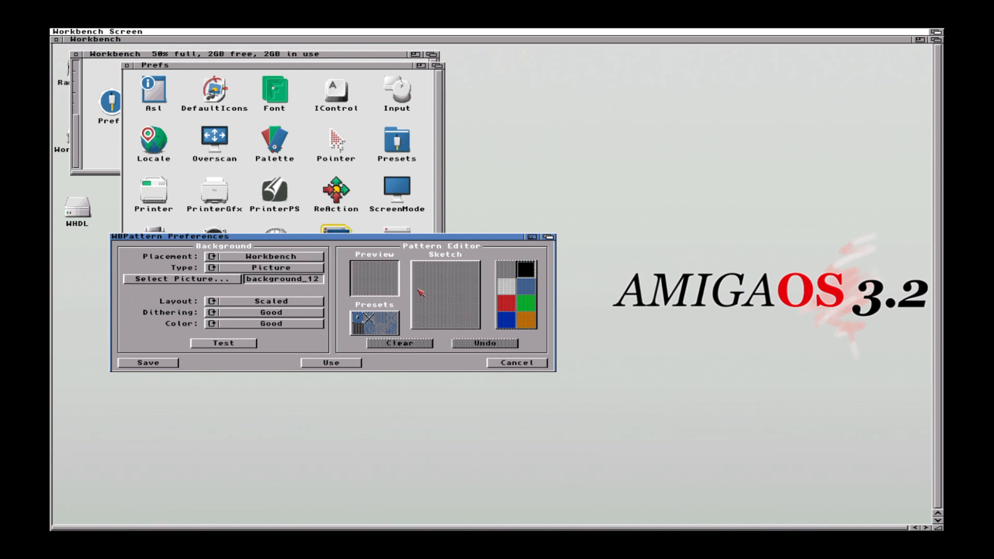
left_click(518, 363)
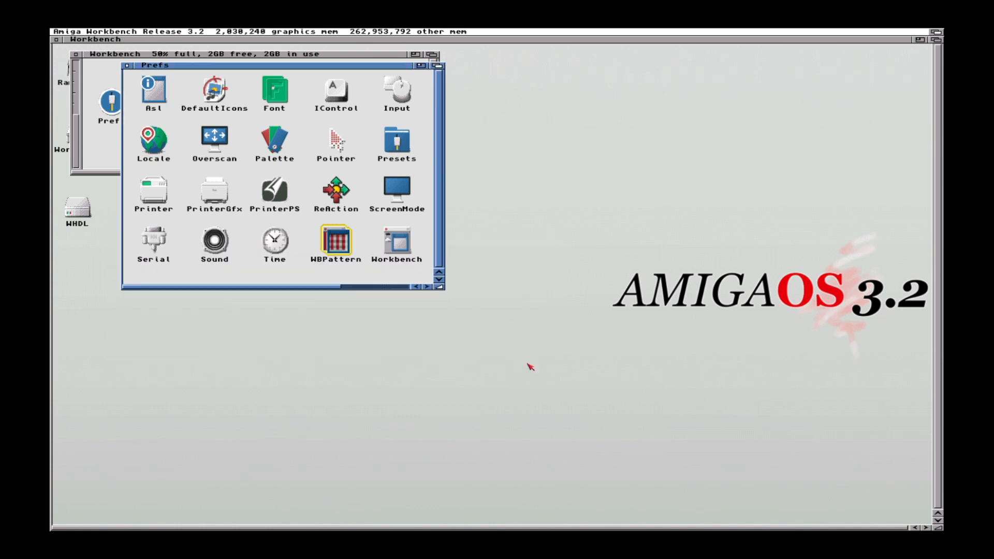
left_click(127, 66)
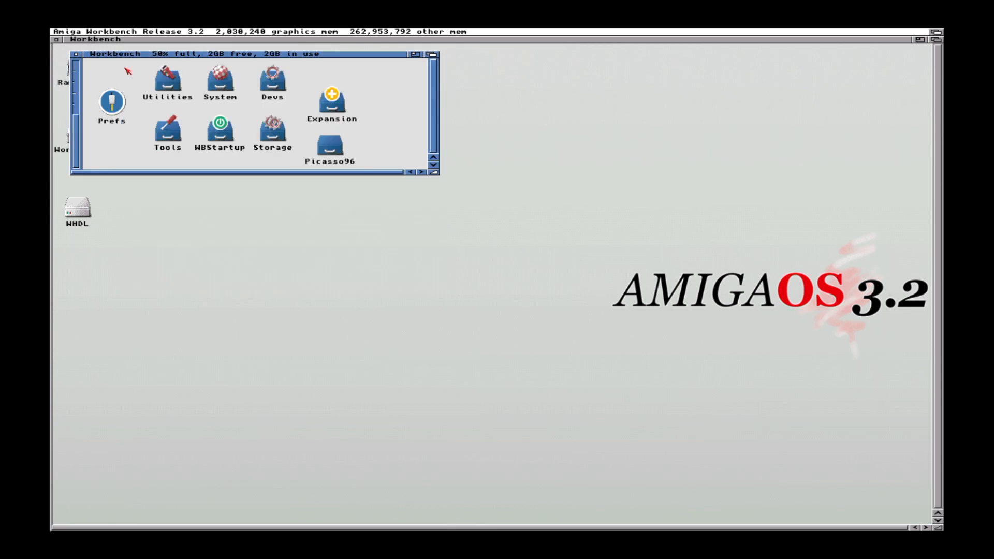
left_click(76, 54)
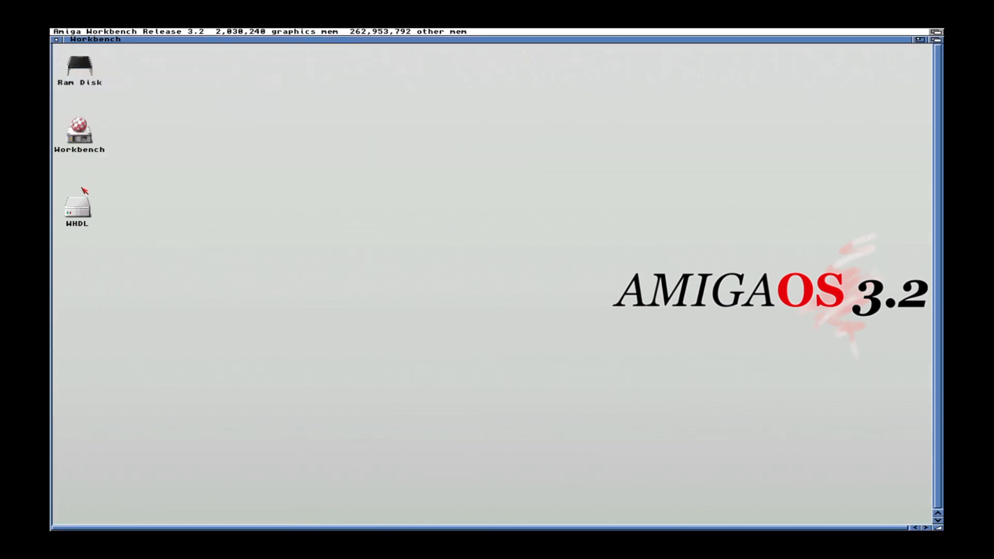
Step: Launch the SuperSkidmarks game from its drawer on the WHDL volume
double_click(82, 210)
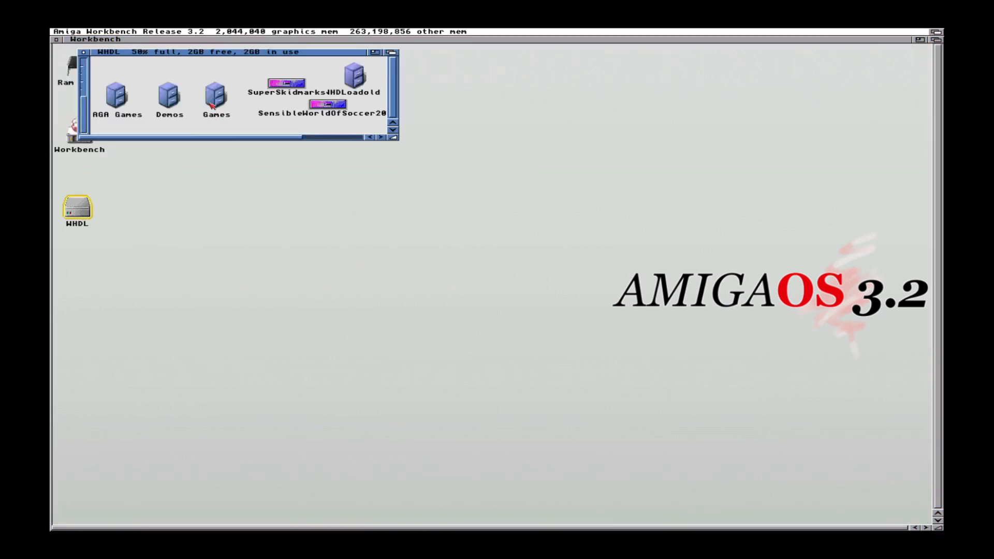
double_click(288, 86)
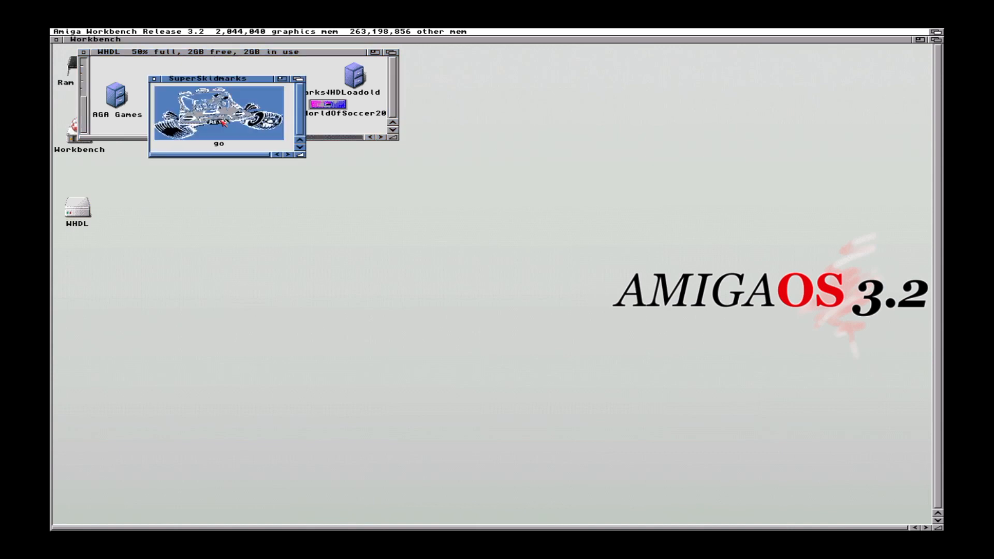
double_click(227, 122)
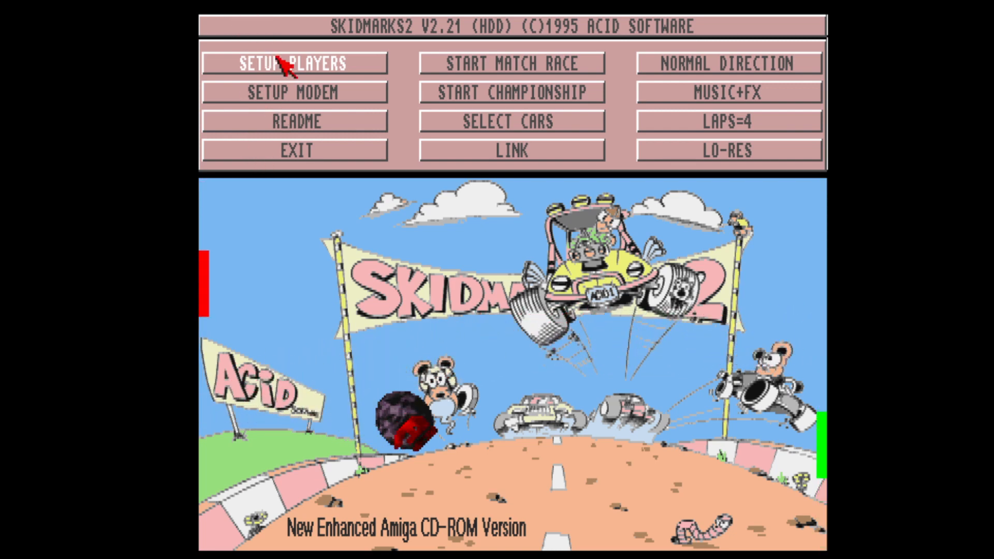
Step: Start a match race in Skidmarks2, reading the tracks from the hard disk and picking a track
left_click(455, 62)
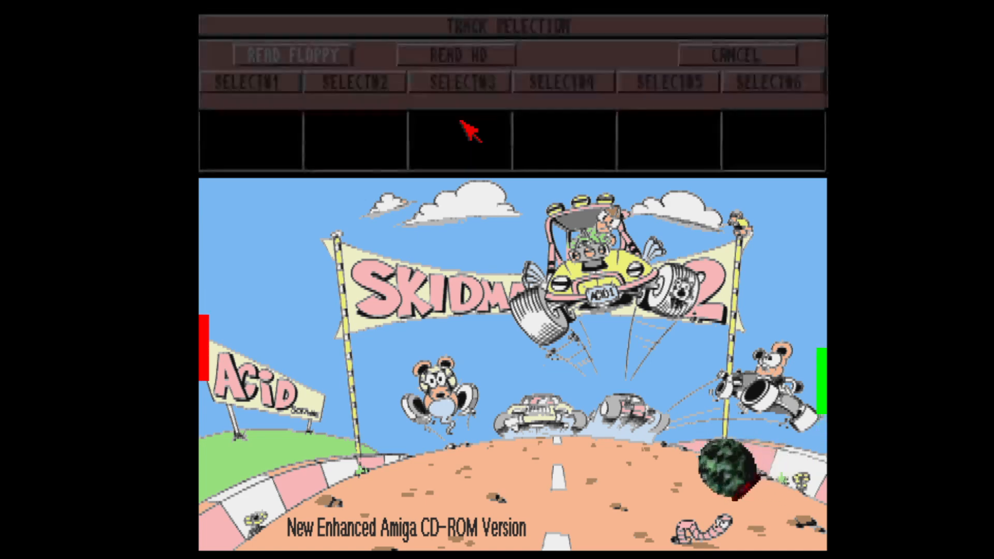
left_click(441, 82)
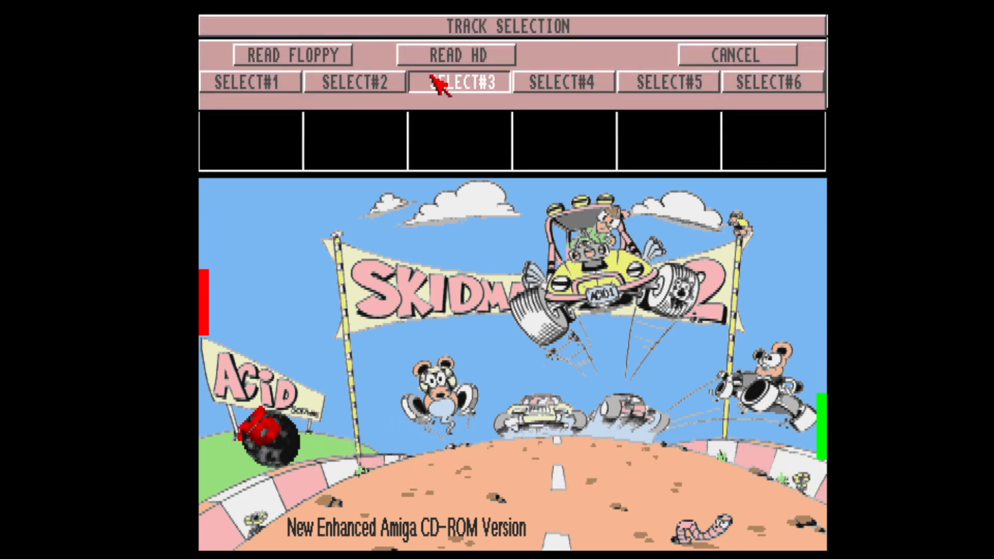
left_click(435, 56)
left_click(297, 87)
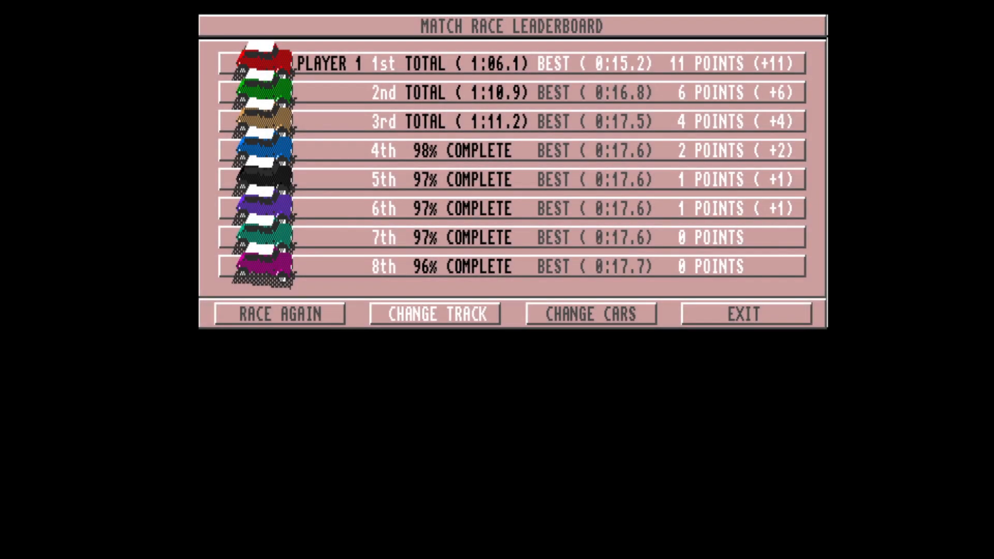
Step: Exit the match race leaderboard, quit the game, and close the SuperSkidmarks and WHDL windows
key("Right")
key("Right")
key("Return")
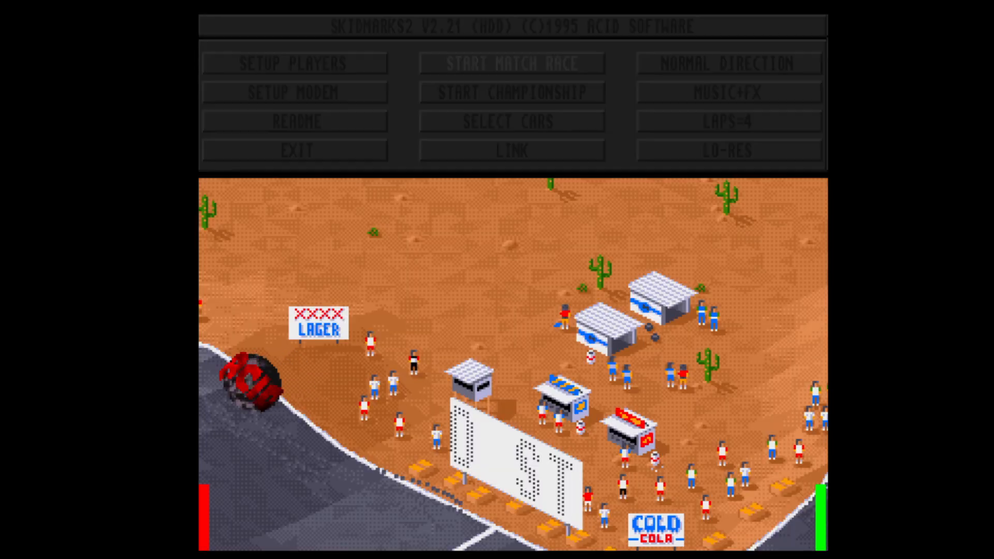
key("Down")
key("Down")
key("Down")
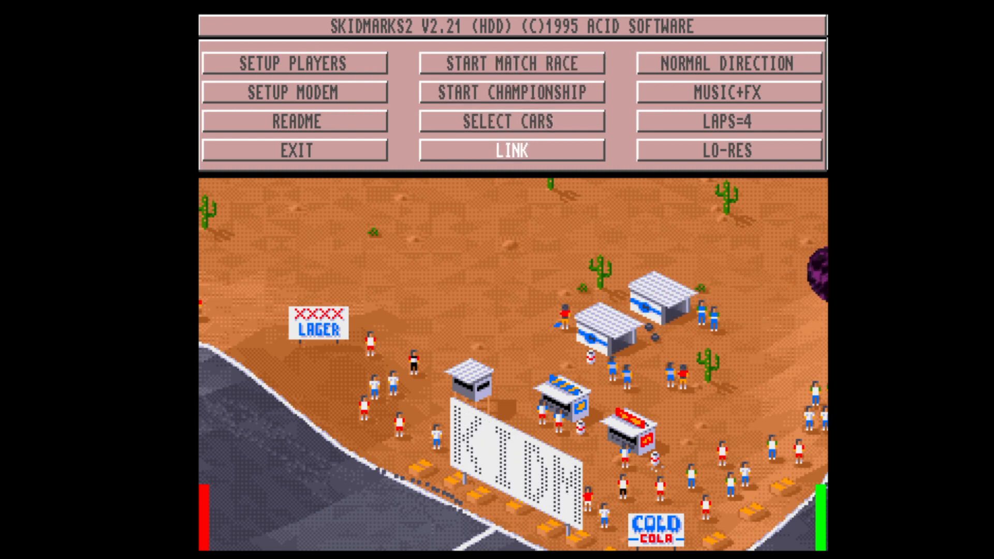
key("Left")
key("Return")
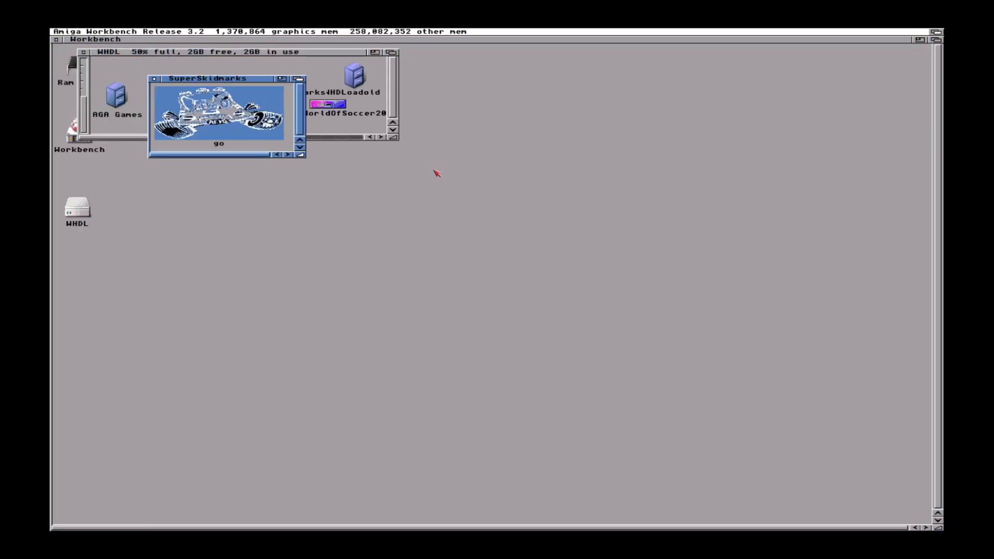
left_click(154, 78)
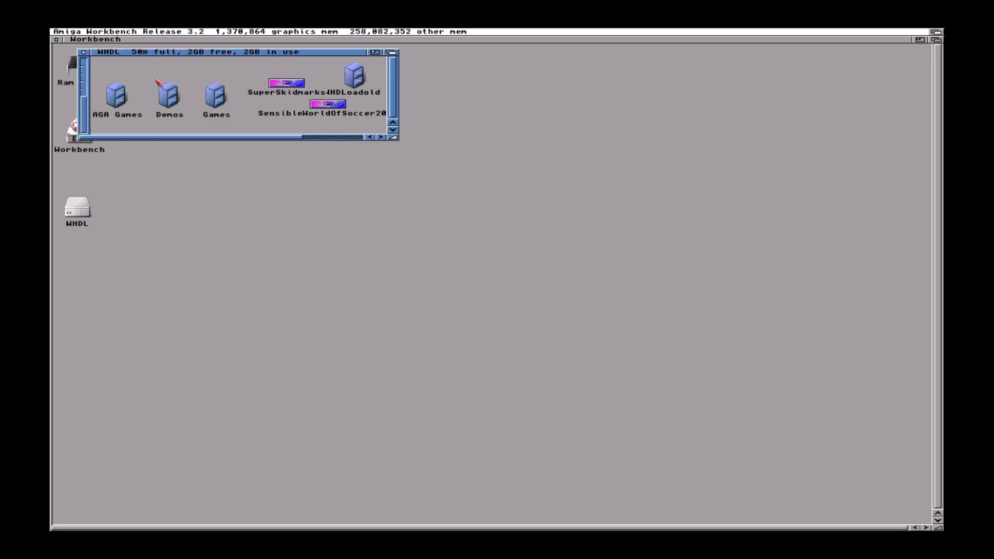
left_click(83, 53)
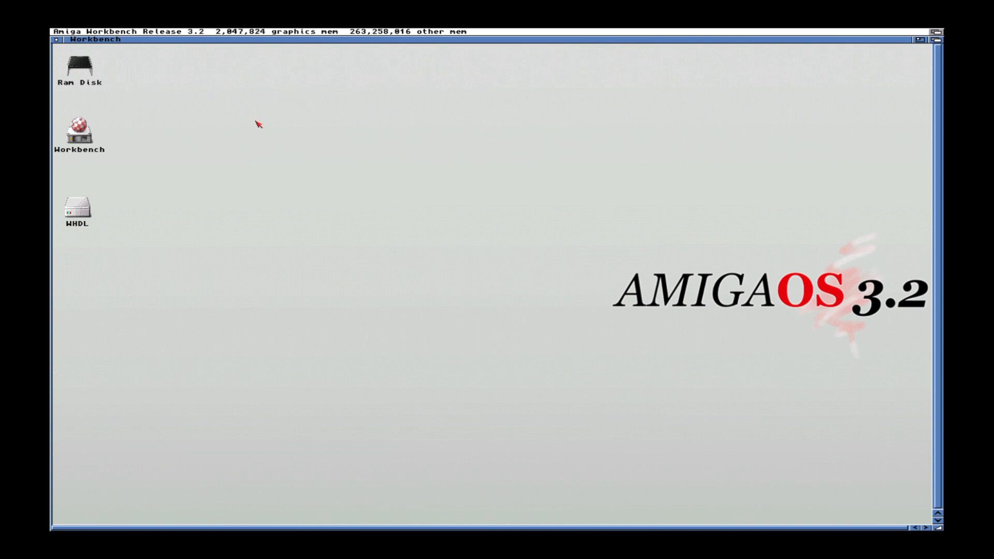
Step: Open the Workbench preferences editor from the Prefs drawer on the Workbench volume
double_click(74, 132)
double_click(112, 104)
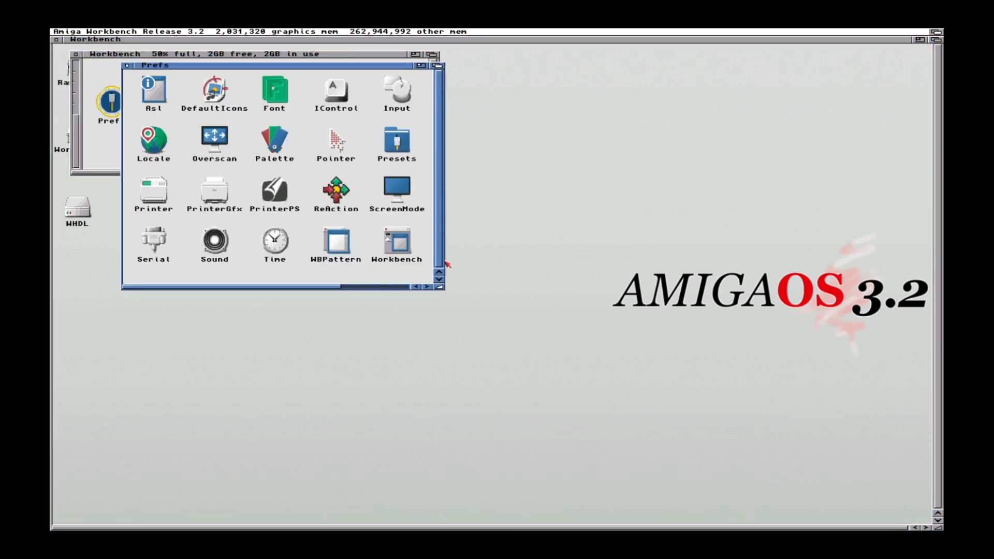
double_click(396, 248)
Step: Replace "Amiga Workbench" with "RetroPassion" in the screen title format, keeping the placeholders that follow
left_click(397, 382)
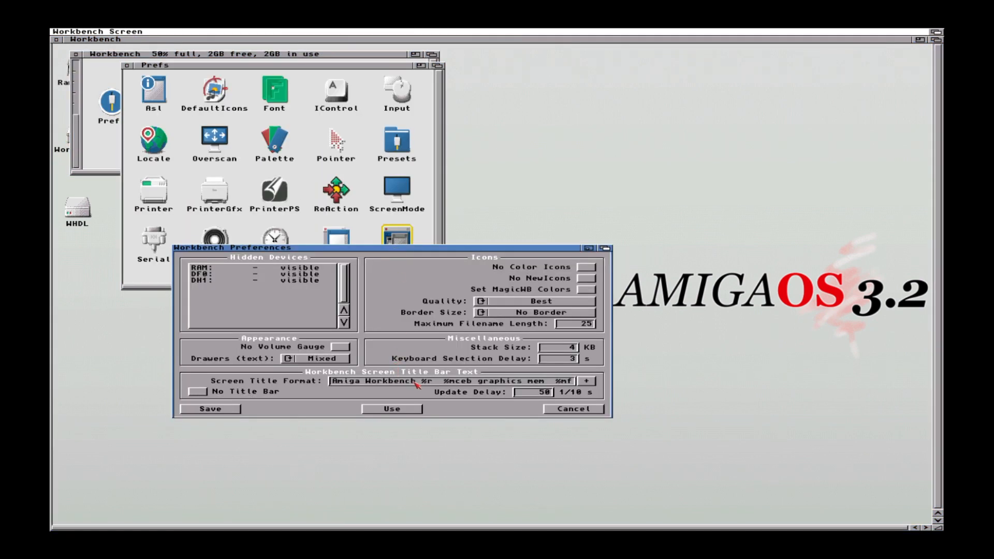
key("BackSpace")
key("BackSpace")
key("BackSpace")
key("BackSpace")
key("BackSpace")
key("BackSpace")
key("BackSpace")
key("BackSpace")
key("BackSpace")
key("BackSpace")
key("BackSpace")
key("BackSpace")
key("BackSpace")
key("BackSpace")
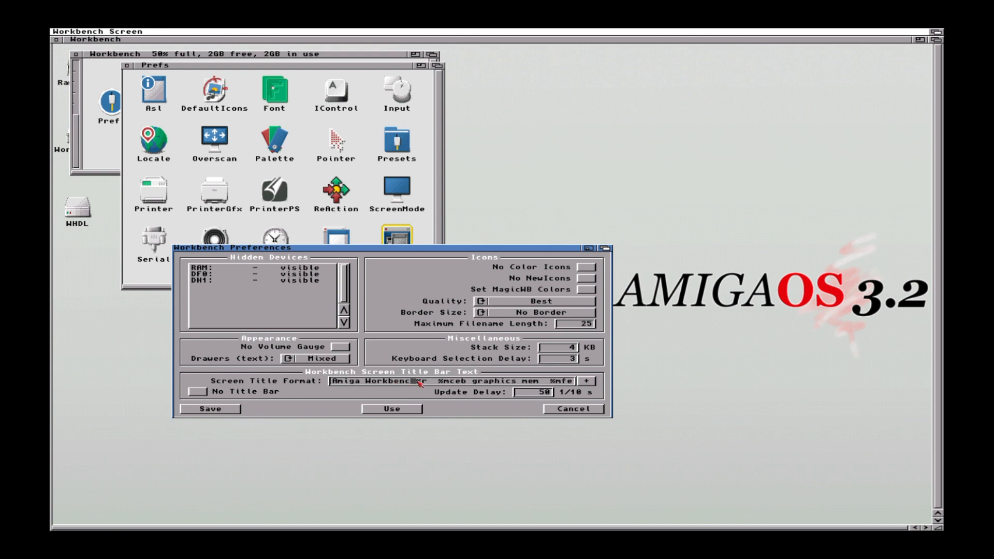
key("BackSpace")
type("Retrol")
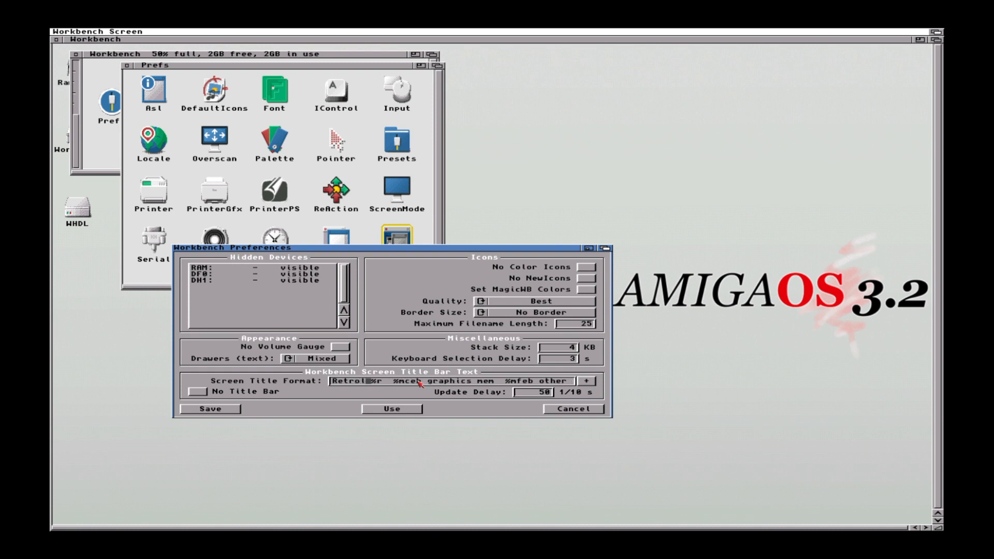
key("BackSpace")
type("Passion")
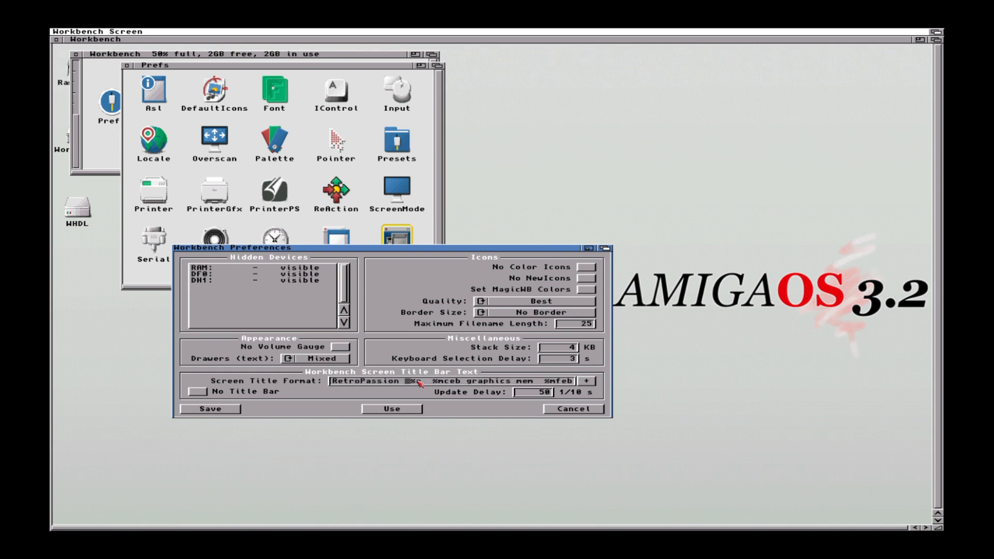
Step: Save the Workbench preferences and close the Prefs and Workbench windows
left_click(226, 410)
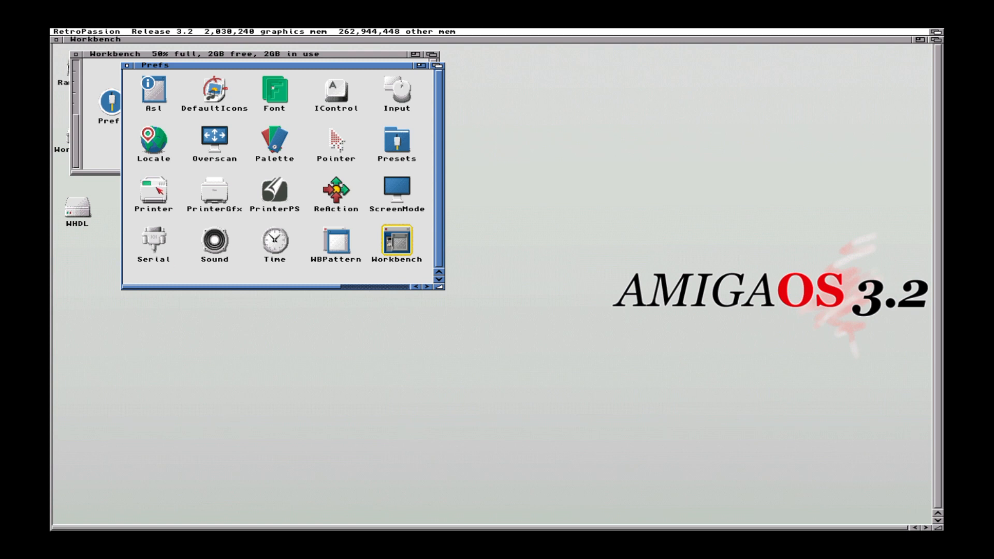
left_click(128, 66)
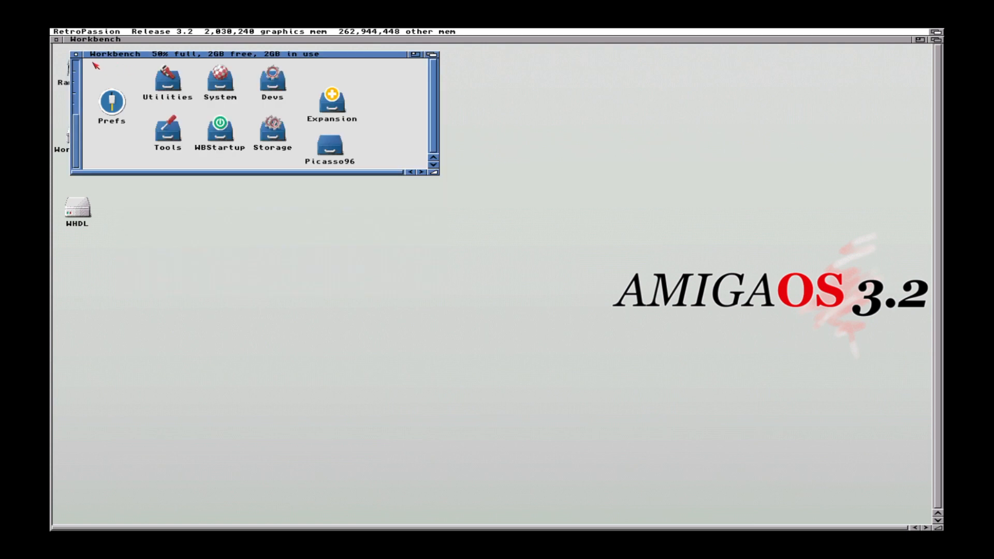
left_click(76, 54)
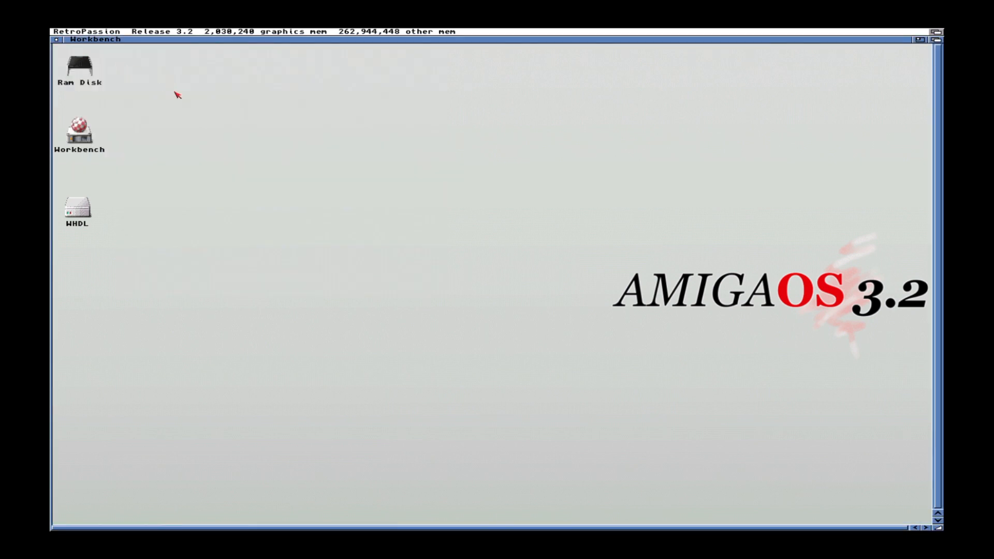